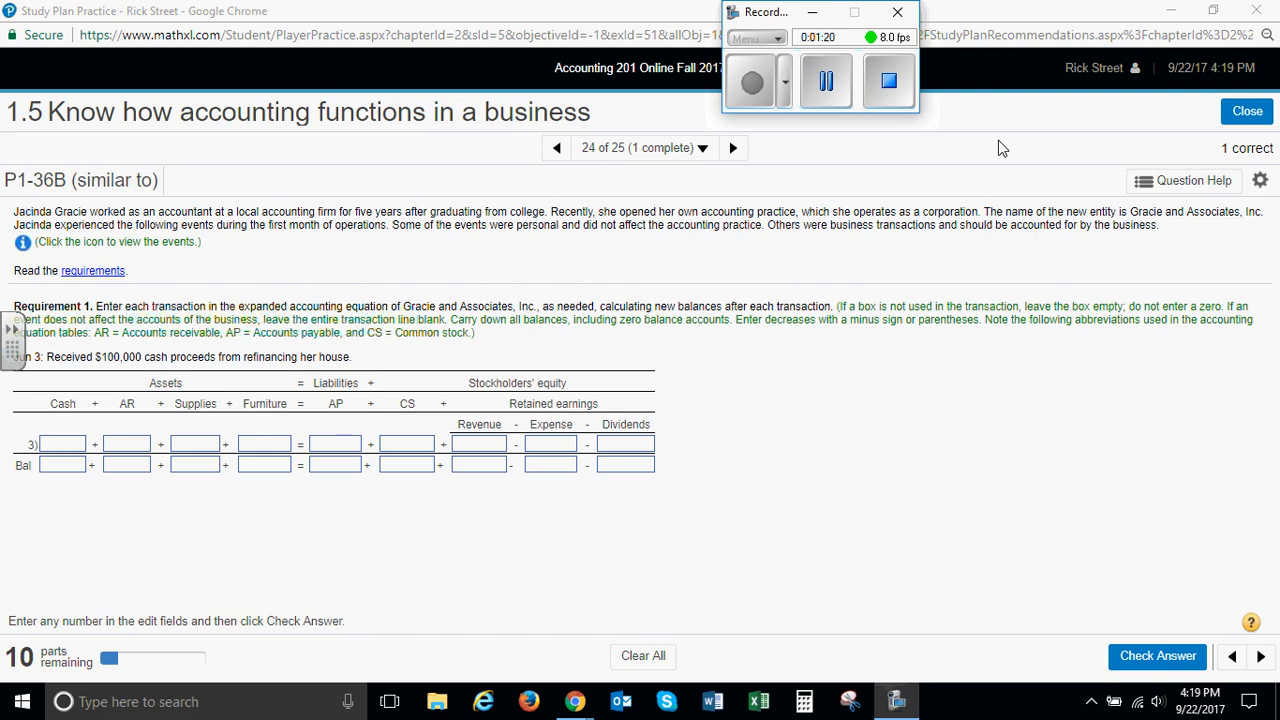
Review the exercise requirements and the list of June events, closing each pop-up after reading
left_click(93, 271)
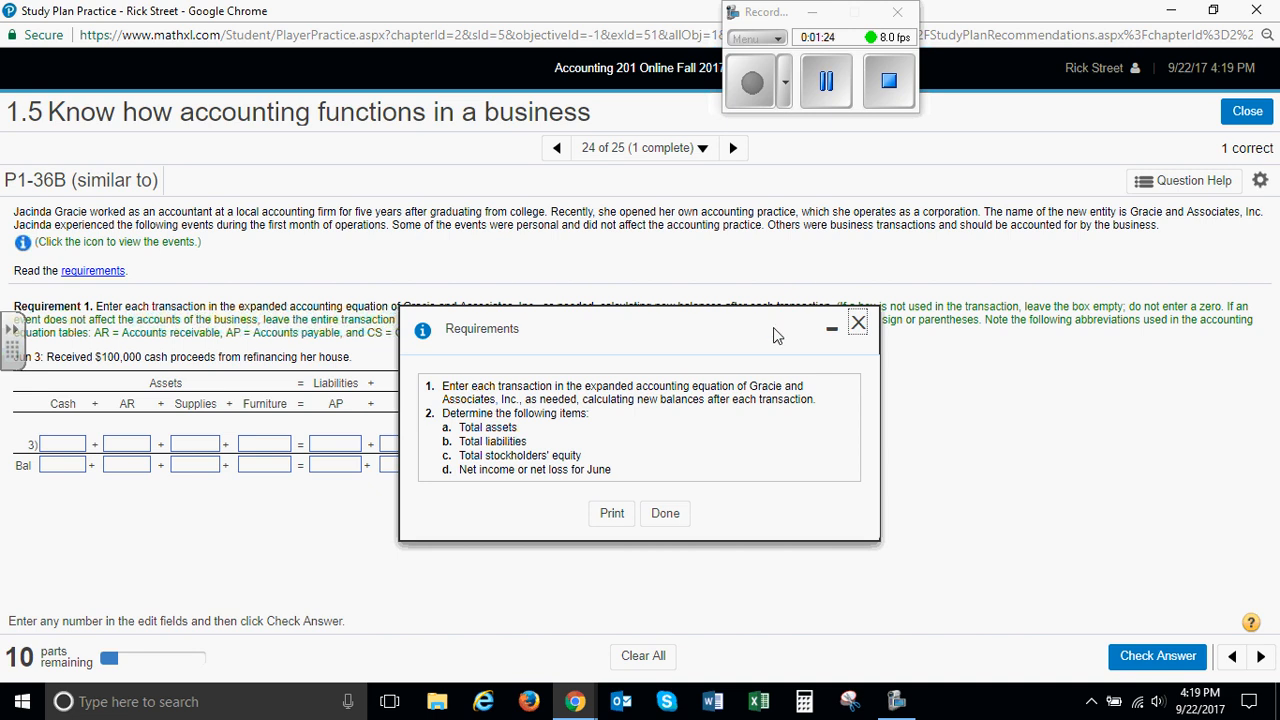
left_click(858, 322)
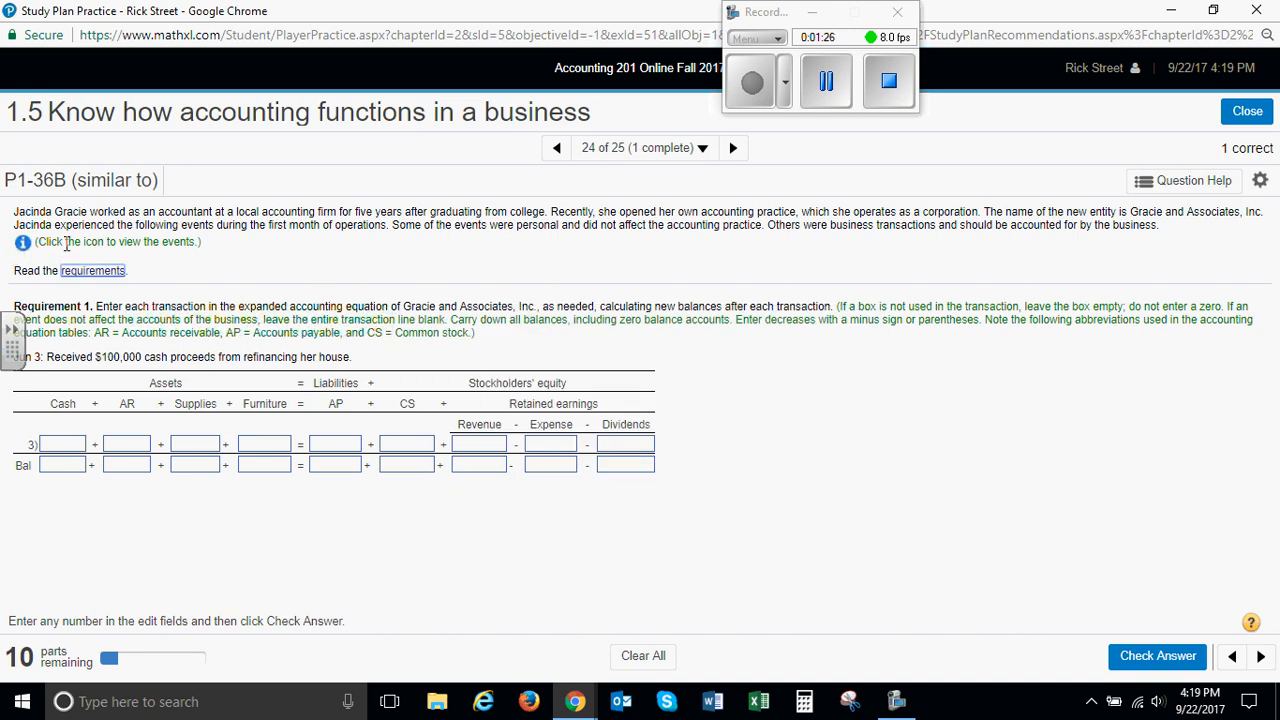
left_click(22, 243)
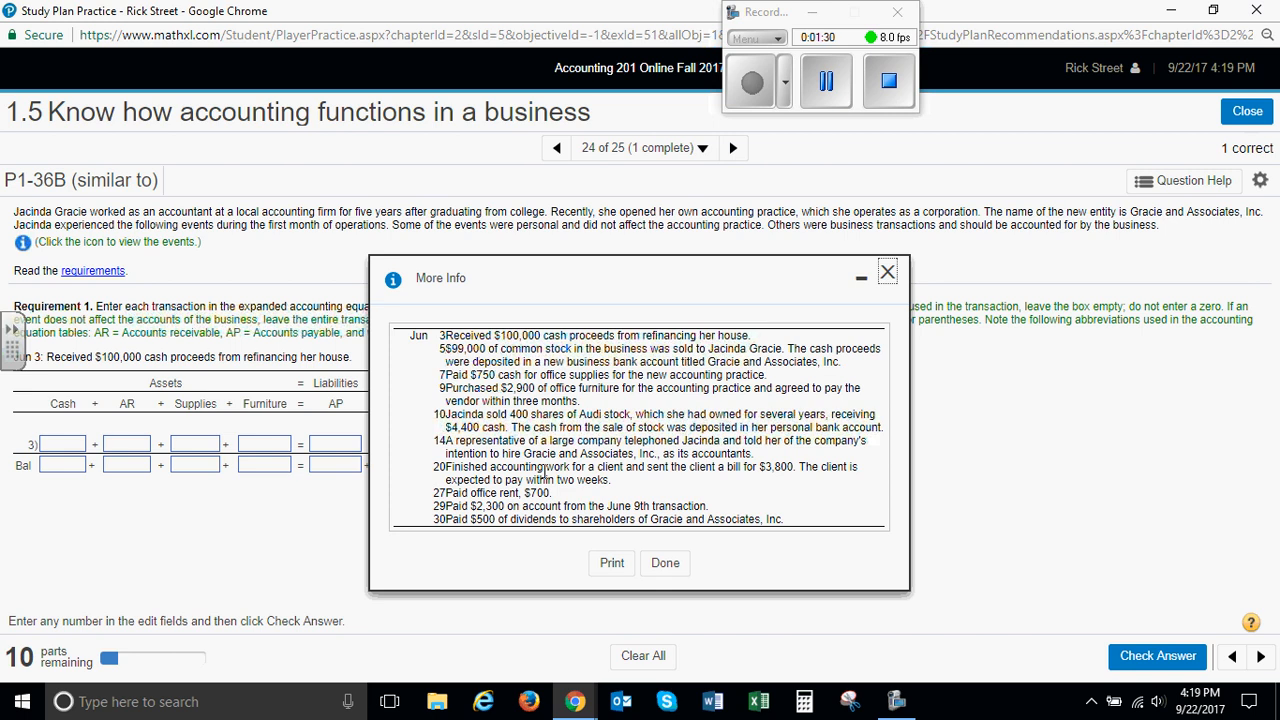
left_click(888, 275)
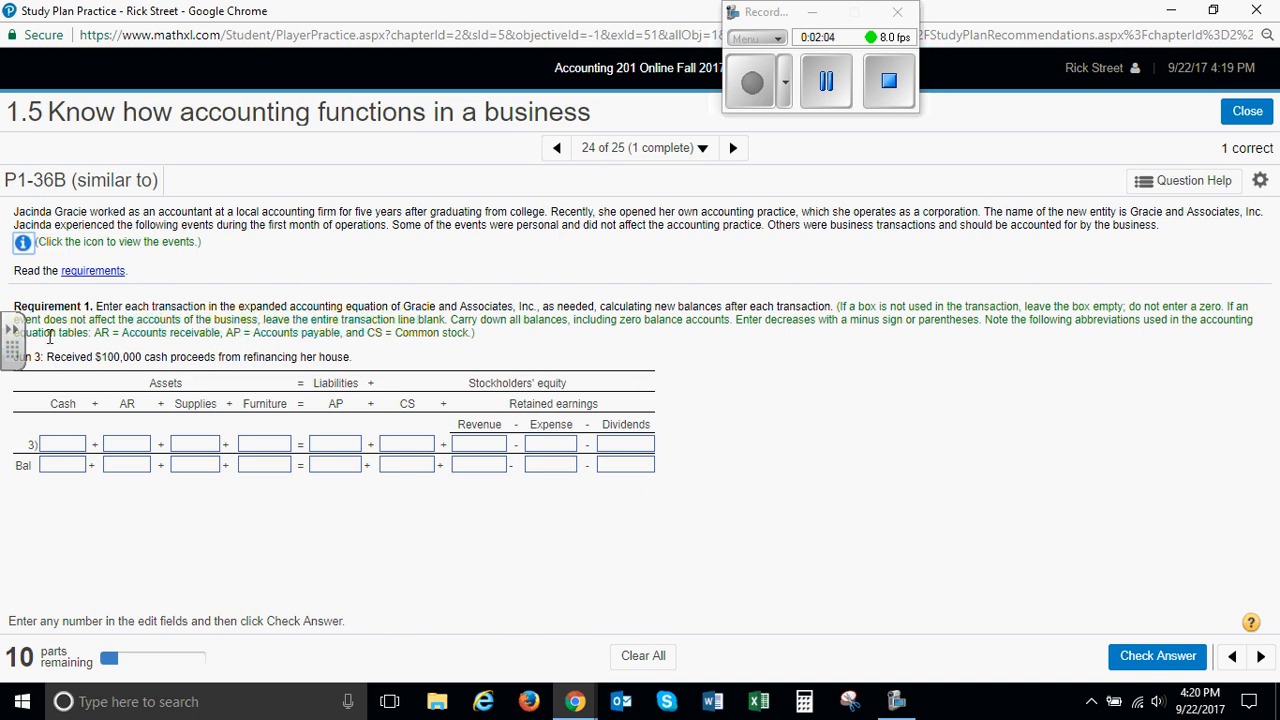
Enter 0 as the June 3 balance for Cash, AR, Supplies and Furniture, leaving the transaction line blank
left_click_drag(20, 355, 10, 560)
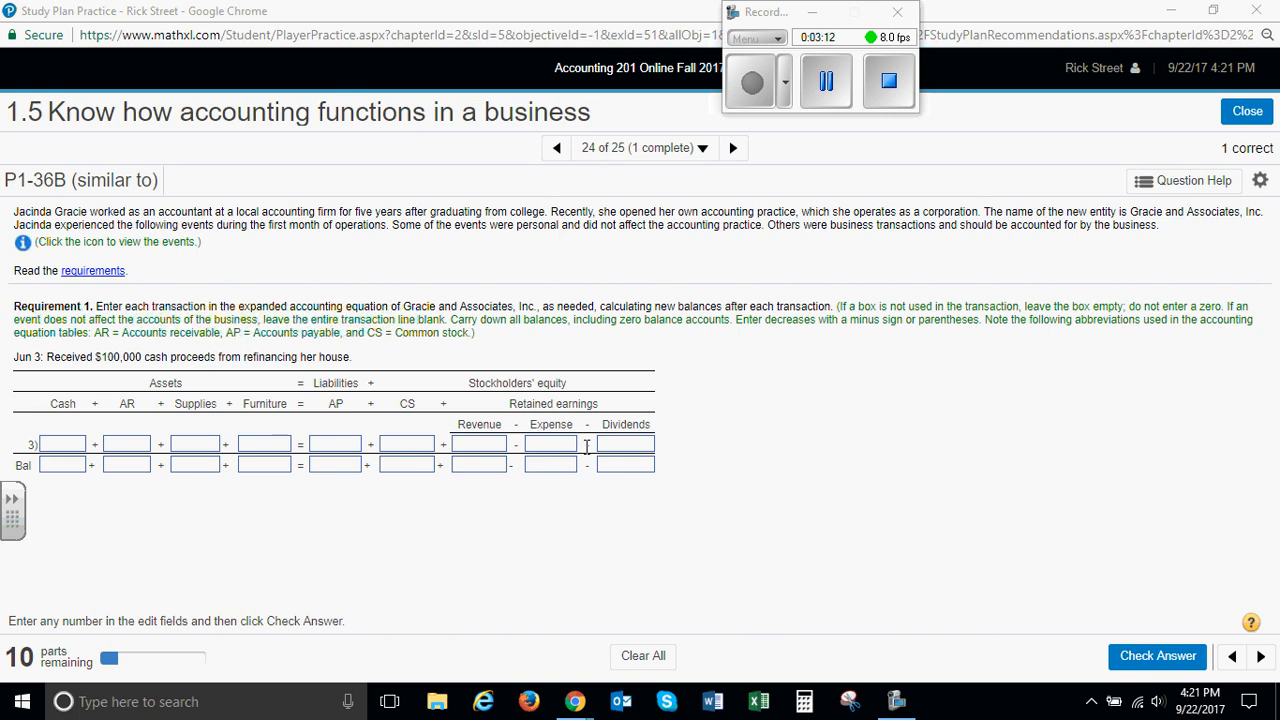
left_click(76, 465)
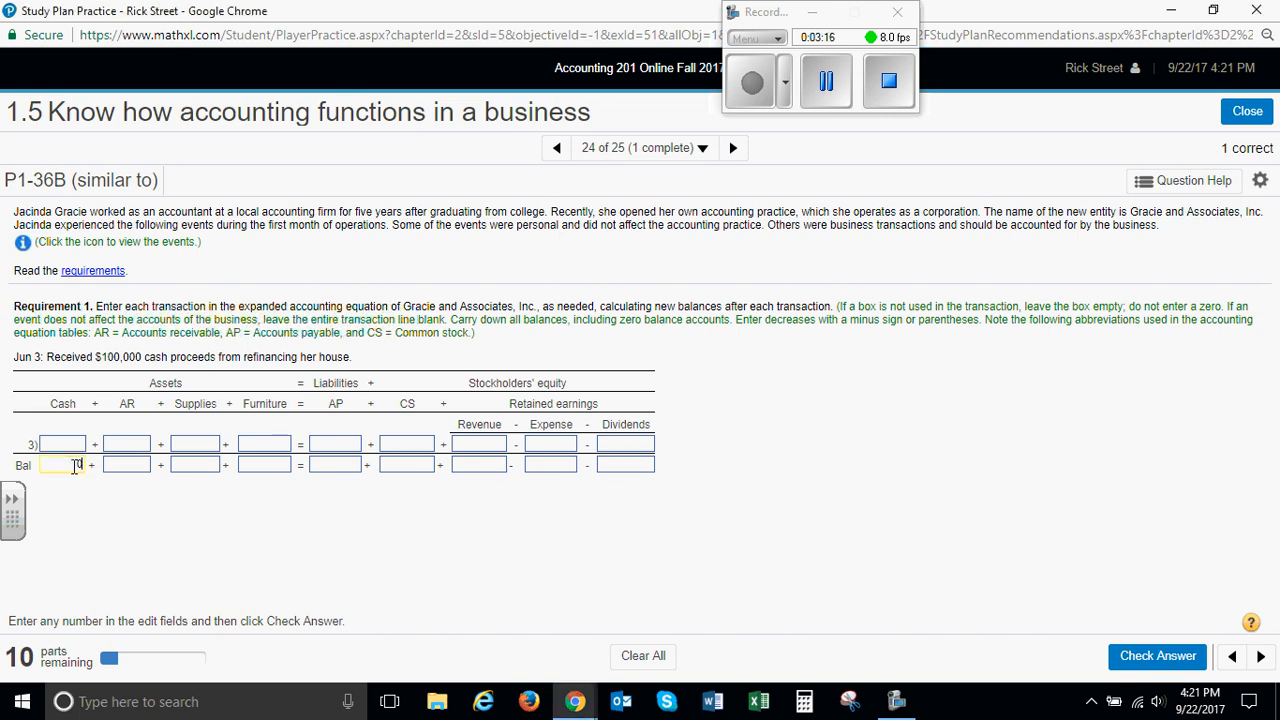
type("0")
key("Tab")
type("0")
key("Tab")
type("0")
key("Tab")
type("0")
key("Tab")
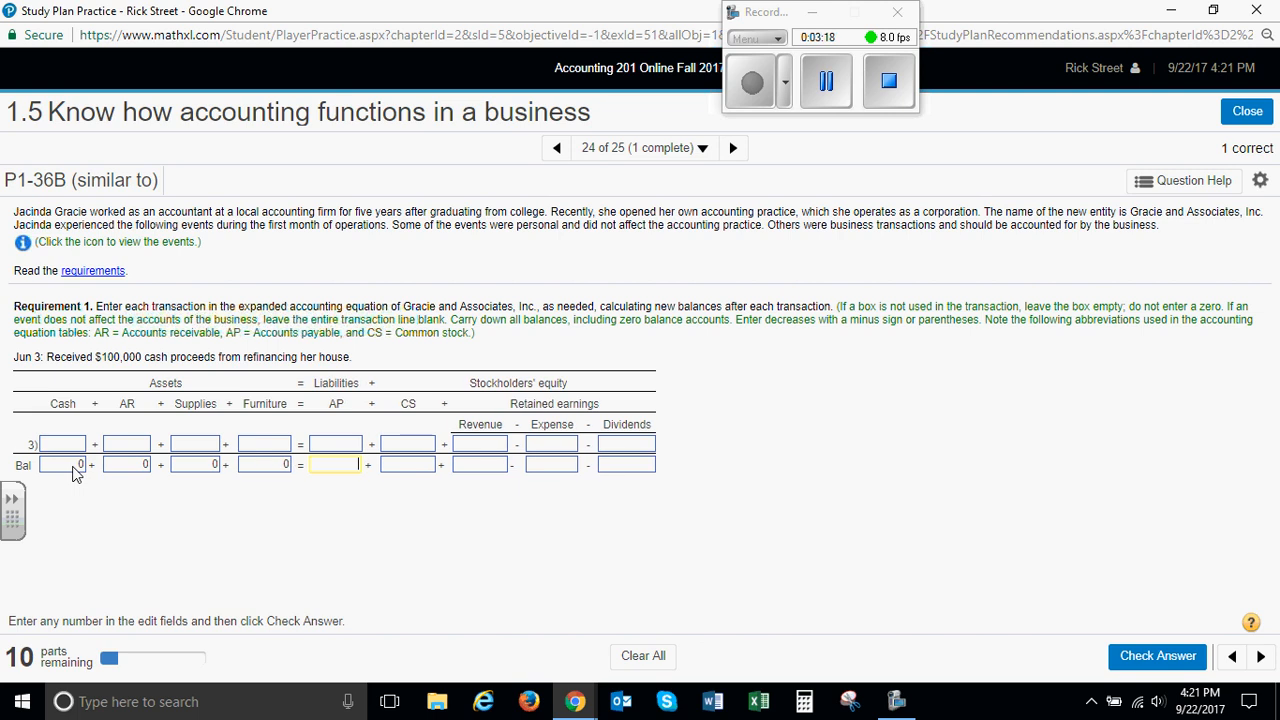
Enter 0 as the June 3 balance for AP, CS, Revenue, Expense and Dividends, and submit the answer for checking
type("0")
key("Tab")
type("0")
key("Tab")
type("0")
key("Tab")
type("0")
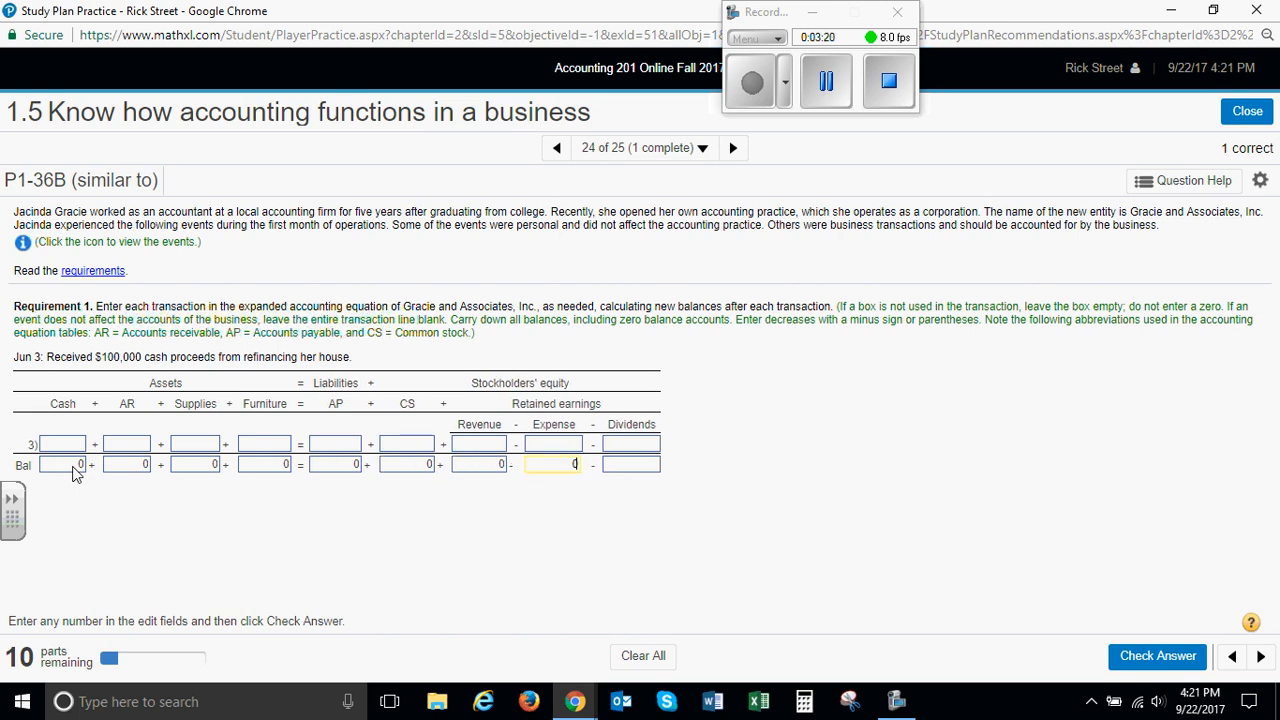
key("Tab")
type("0")
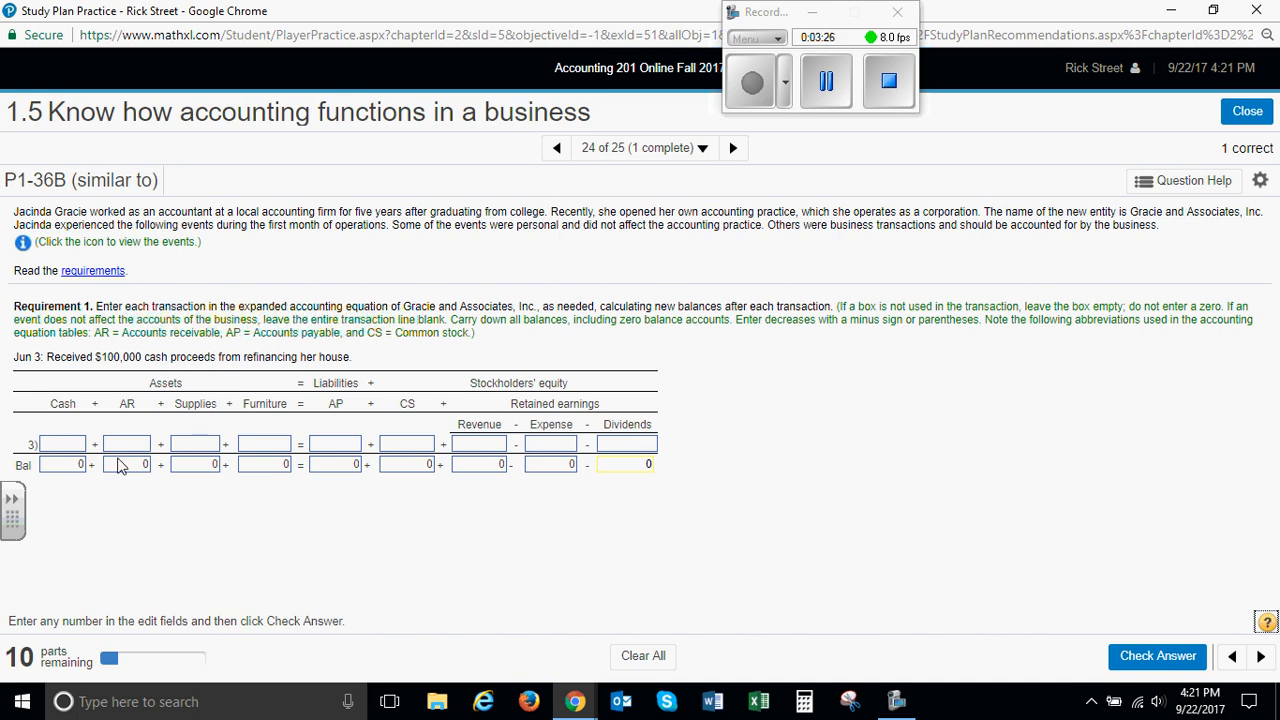
left_click(1150, 657)
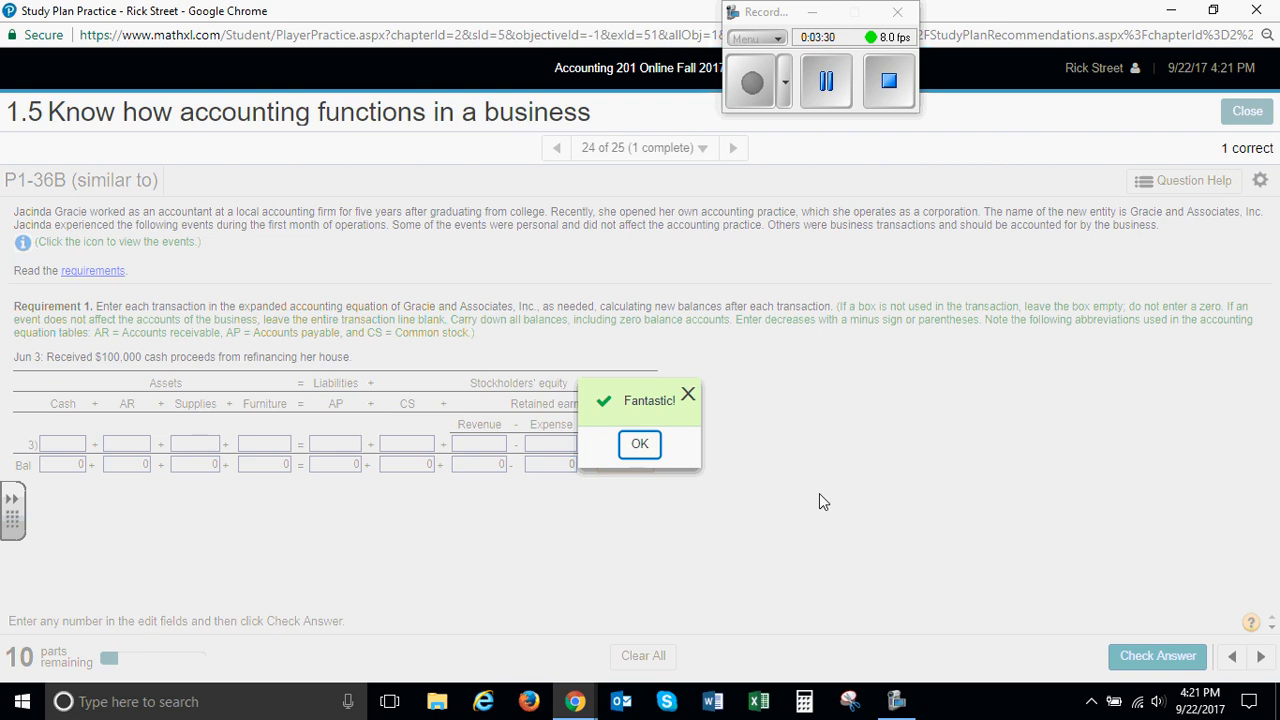
left_click(640, 446)
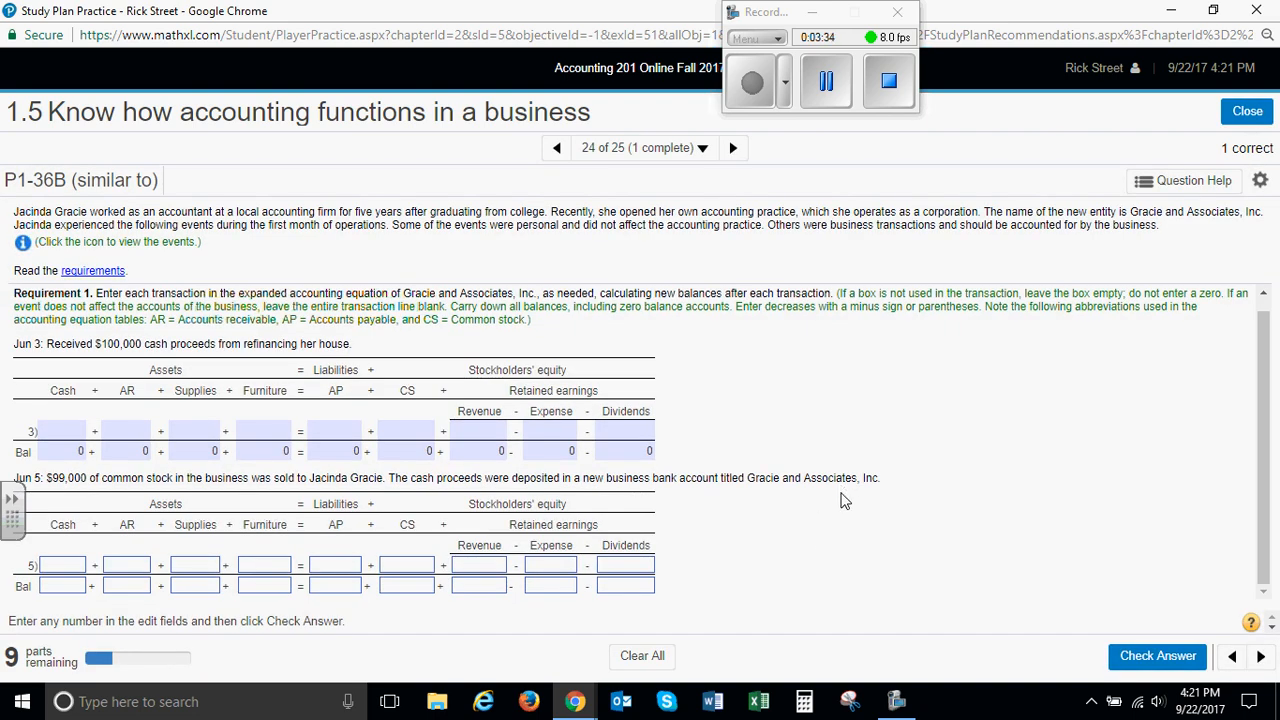
Record the June 5 stock sale as 99000 in Cash and 99000 in CS on the transaction line
left_click_drag(15, 528, 12, 215)
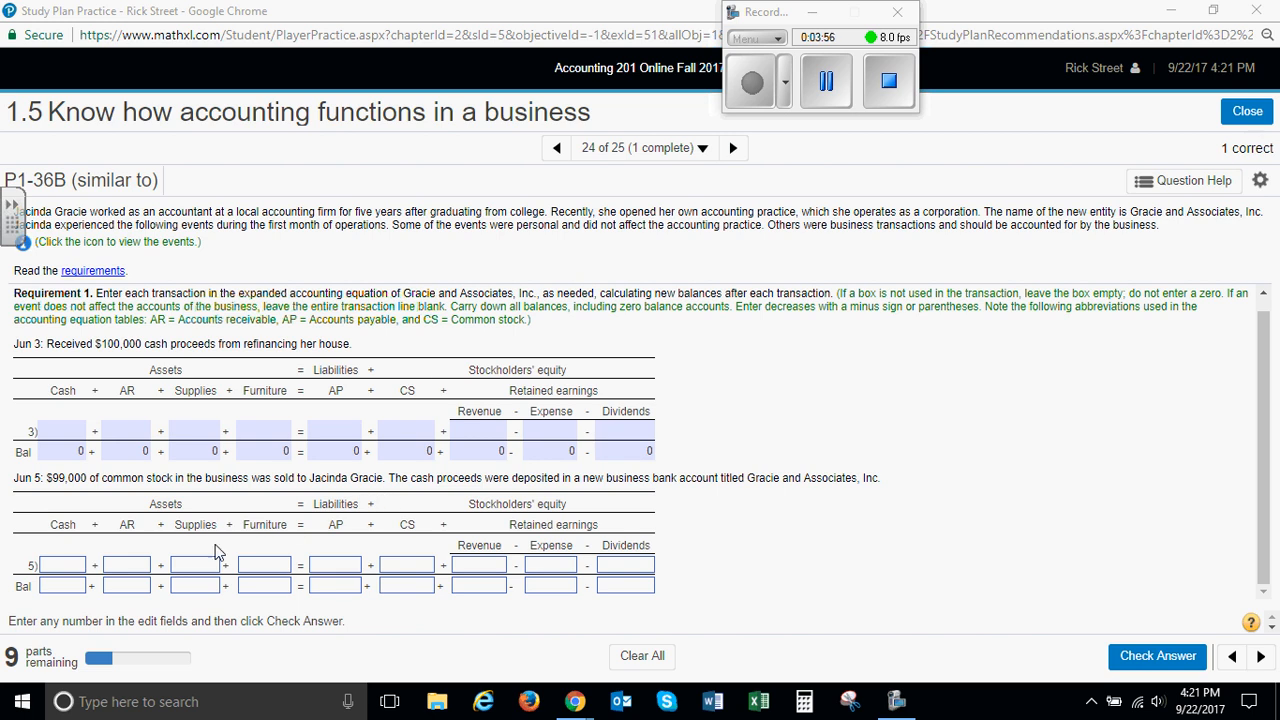
left_click(76, 572)
type("99")
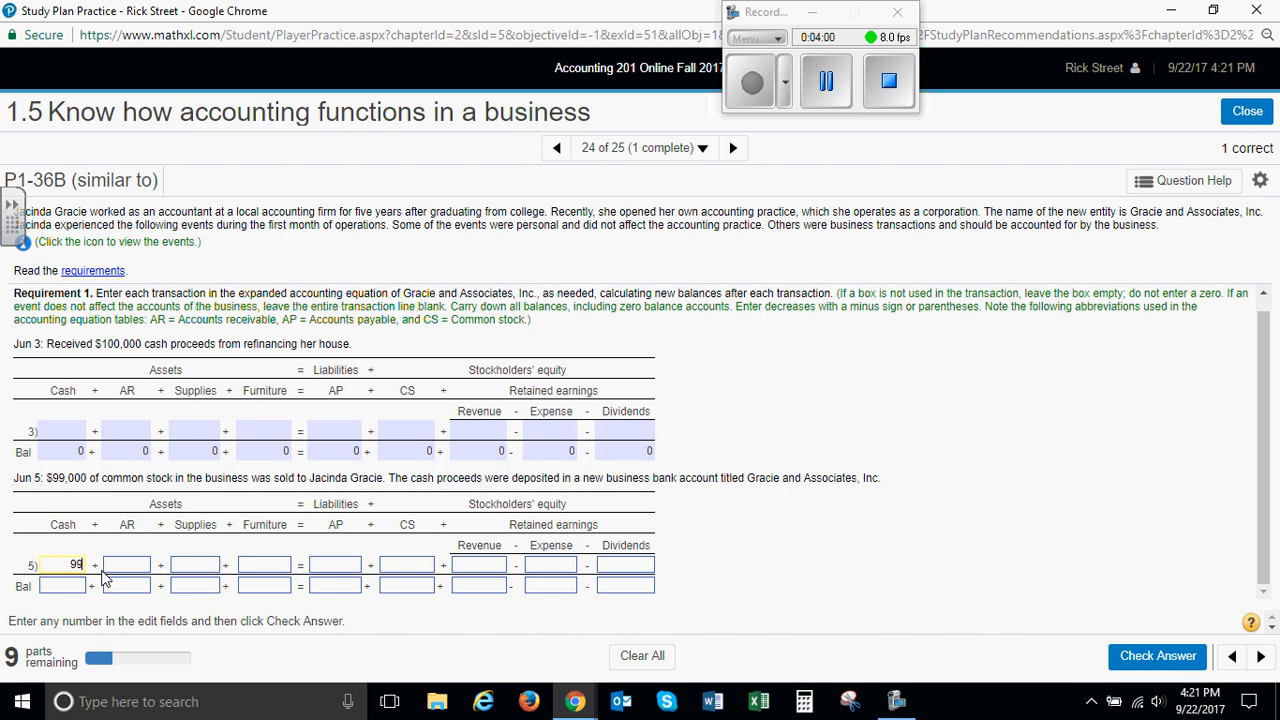
type("000")
key("Tab")
key("Tab")
key("Tab")
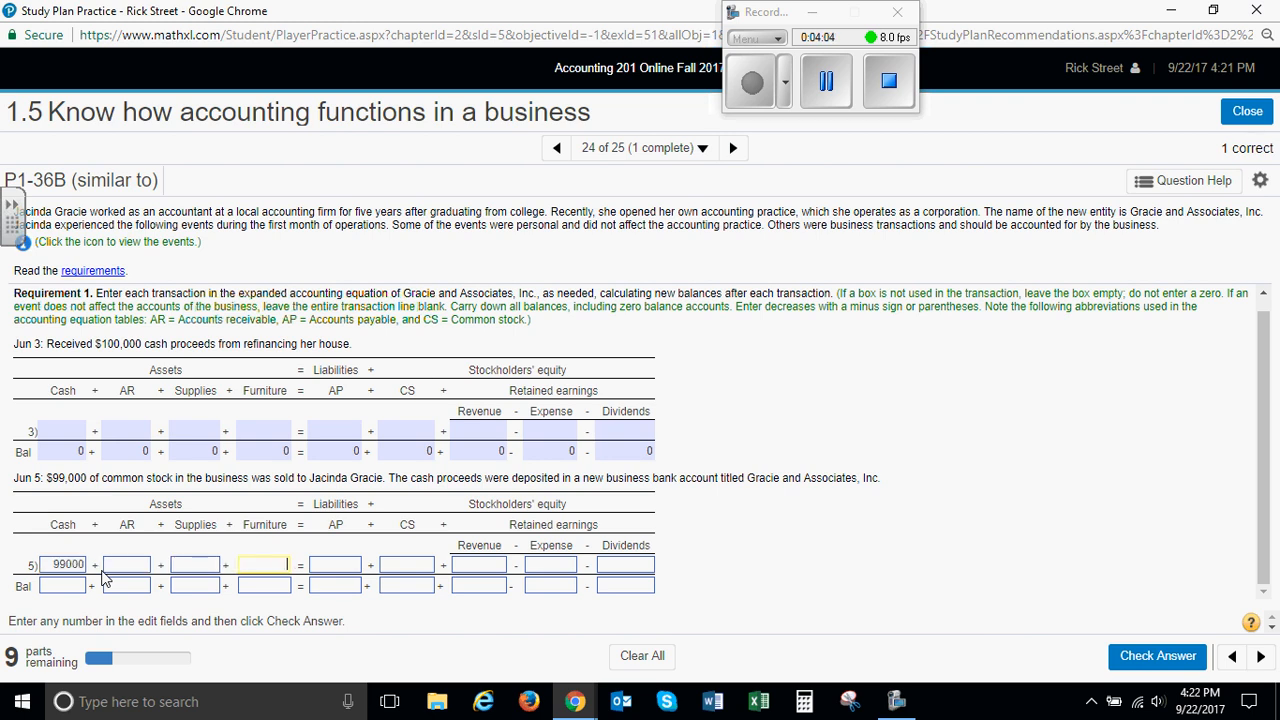
key("Tab")
key("Tab")
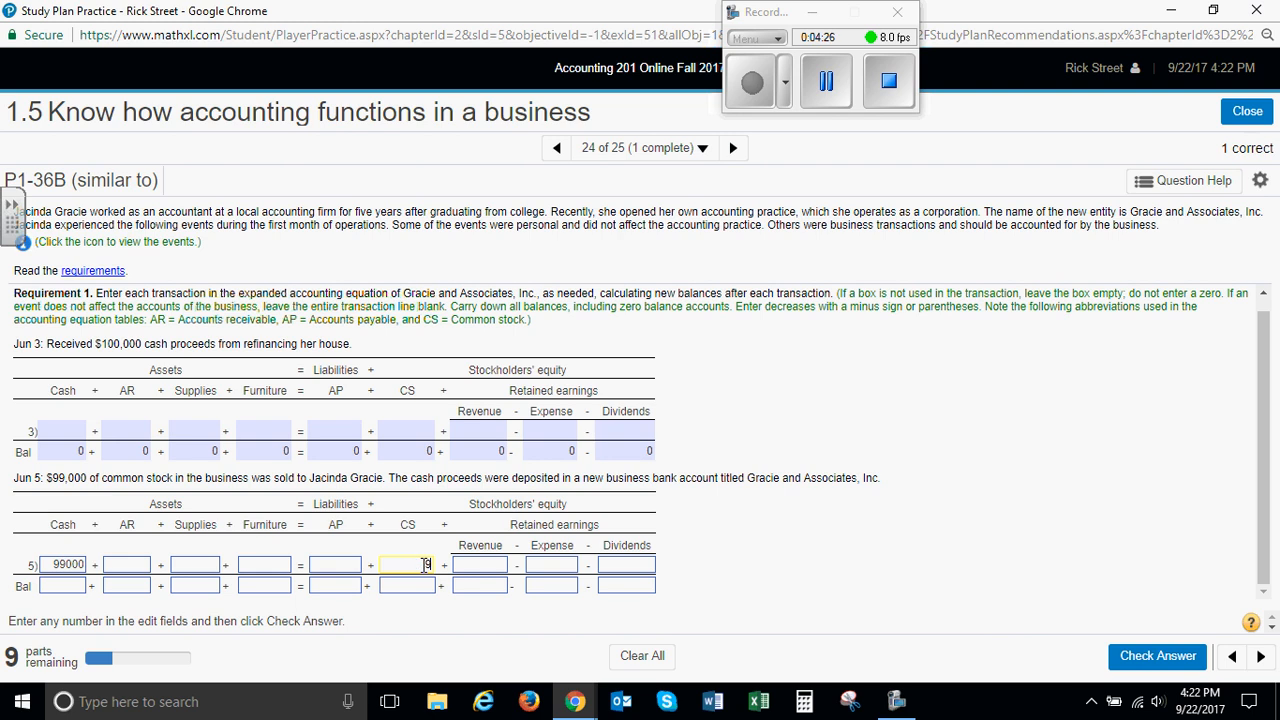
type("000")
Enter the June 5 balances of 99000 for Cash and 0 for AR, Supplies, Furniture and AP
left_click(80, 590)
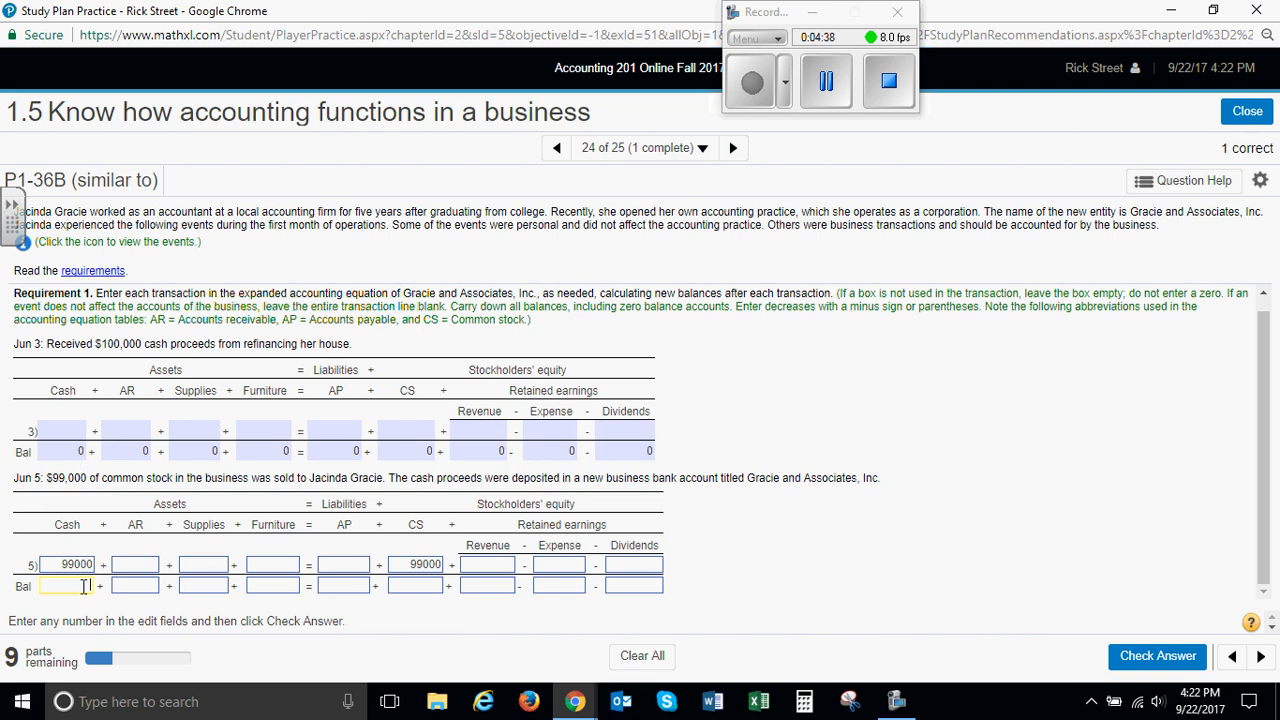
type("000")
key("Tab")
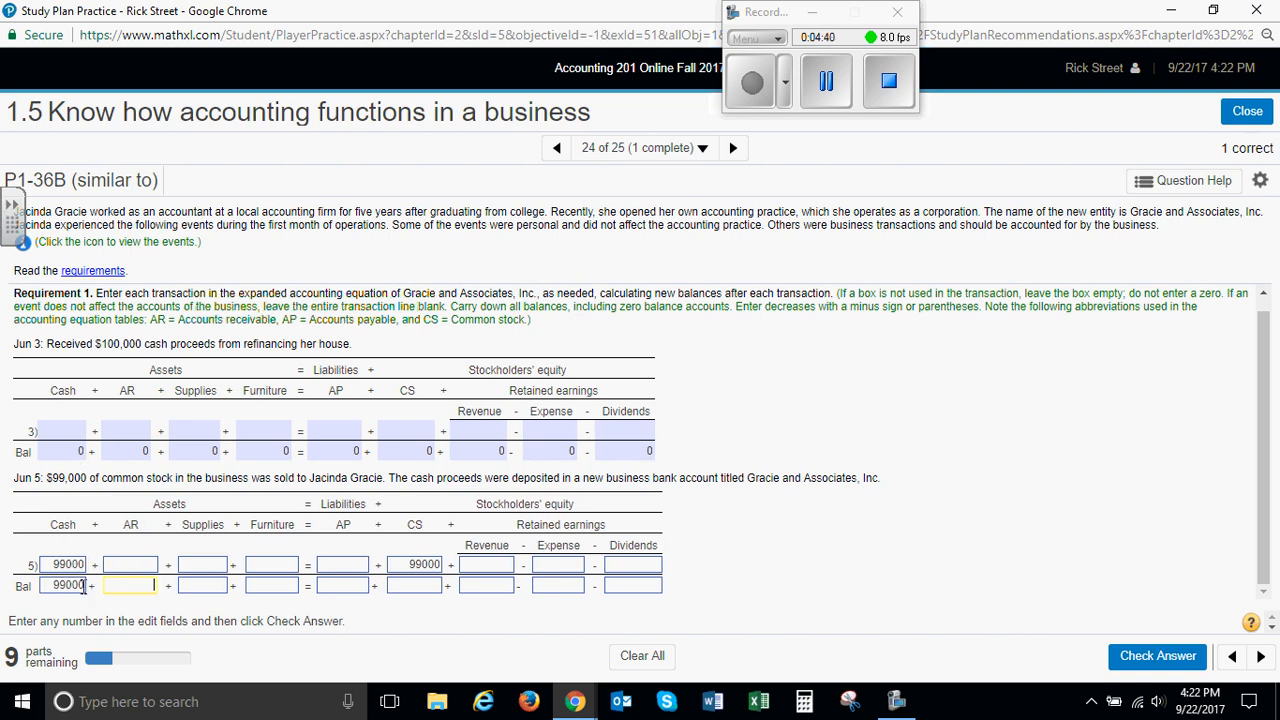
type("0")
key("Tab")
type("0")
key("Tab")
type("0")
key("Tab")
type("0")
Enter the June 5 balances of 99000 for CS and 0 for Revenue, Expense and Dividends, and submit the answer for checking
key("Tab")
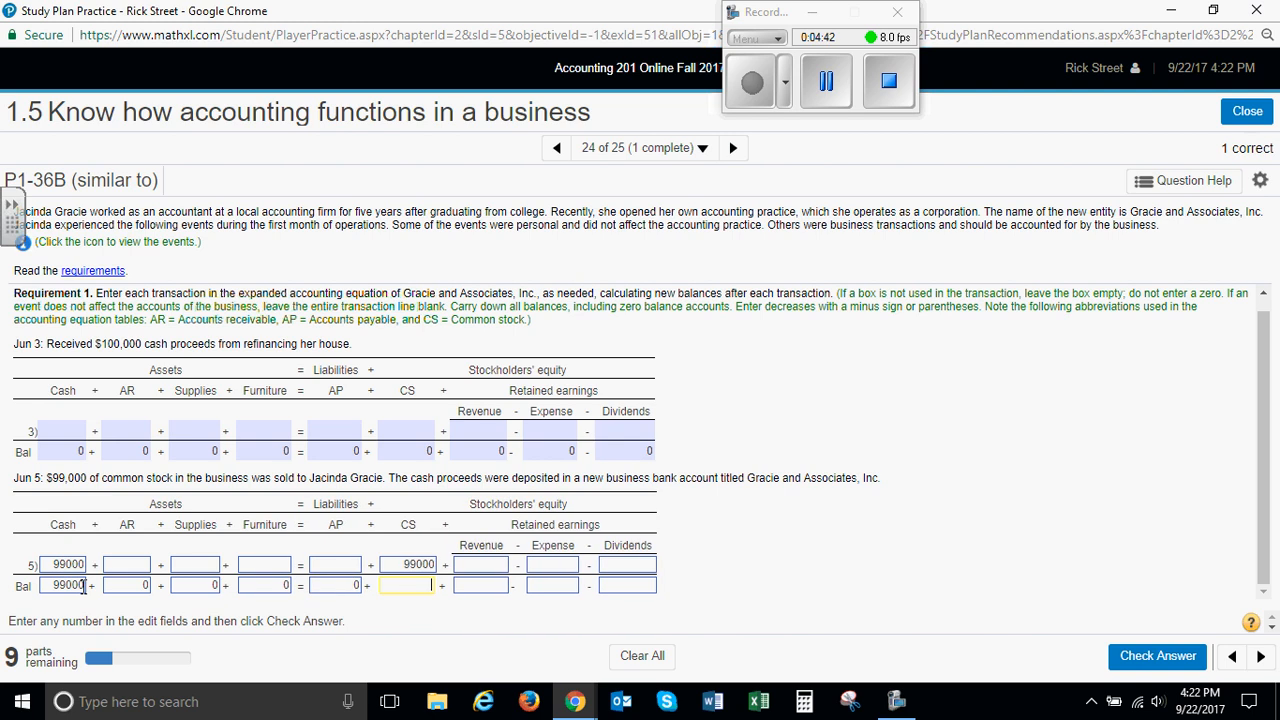
type("99000")
key("Tab")
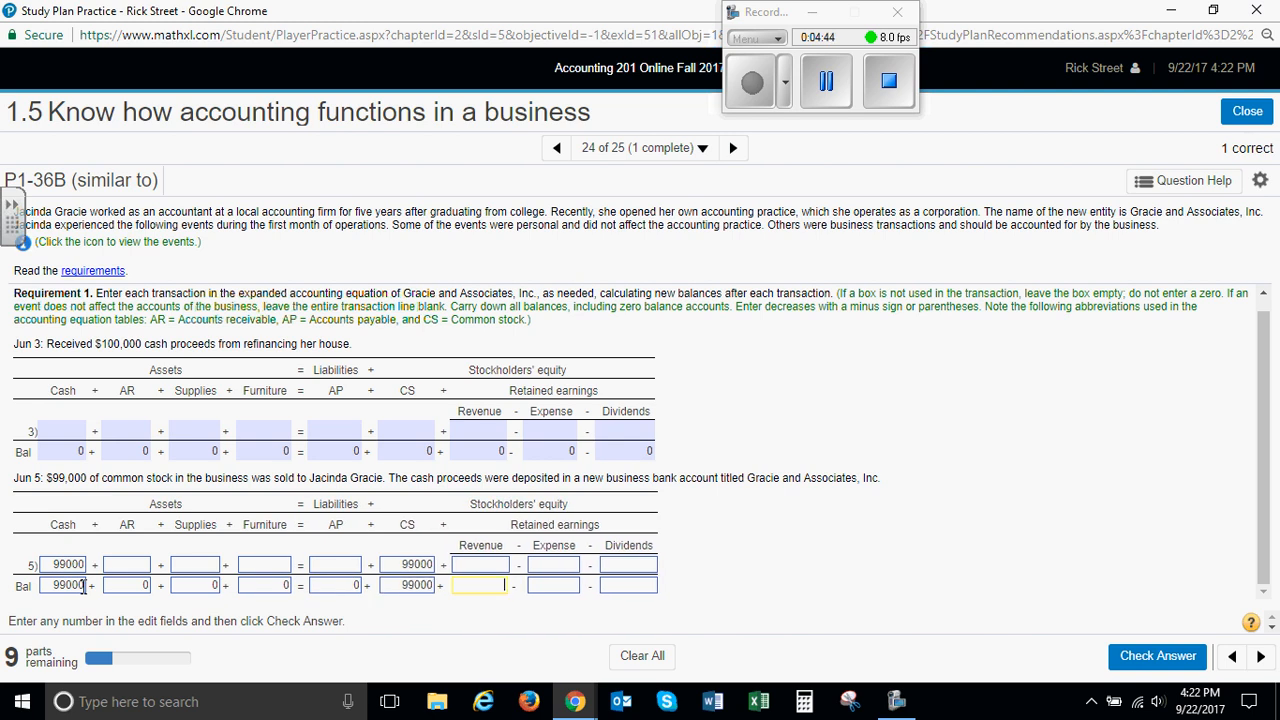
type("0")
key("Tab")
type("0")
key("Tab")
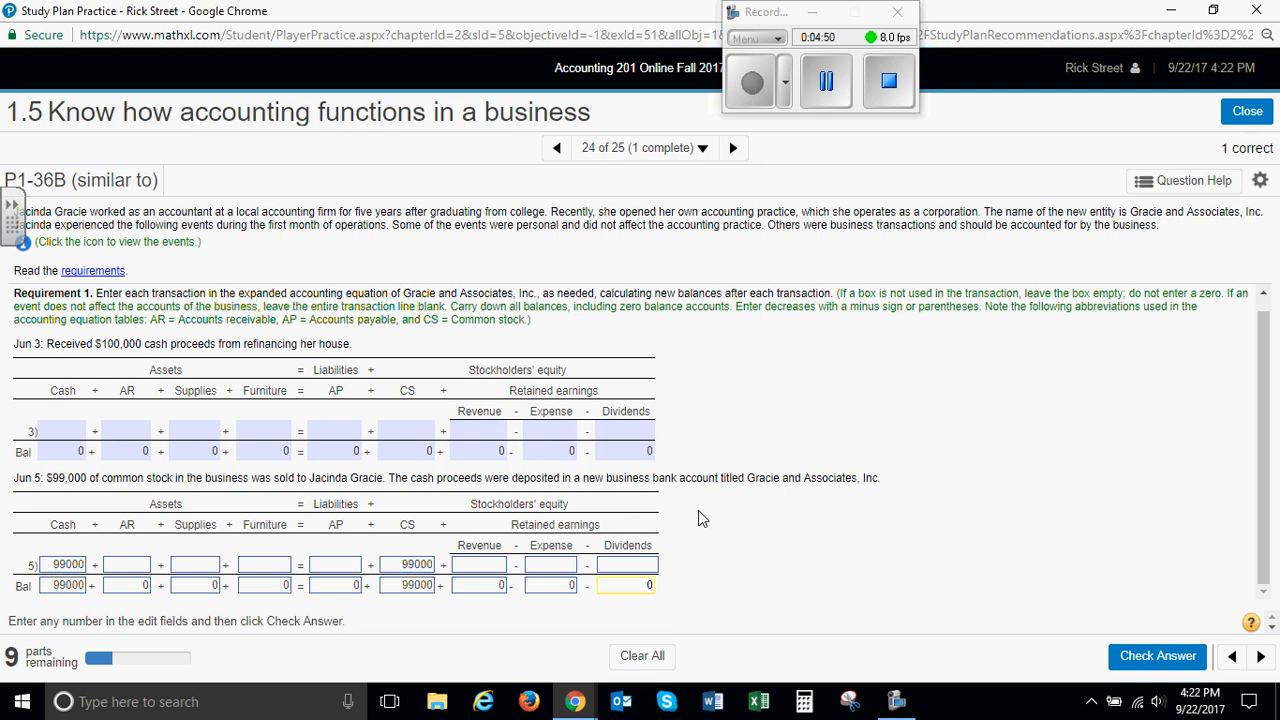
left_click(1155, 660)
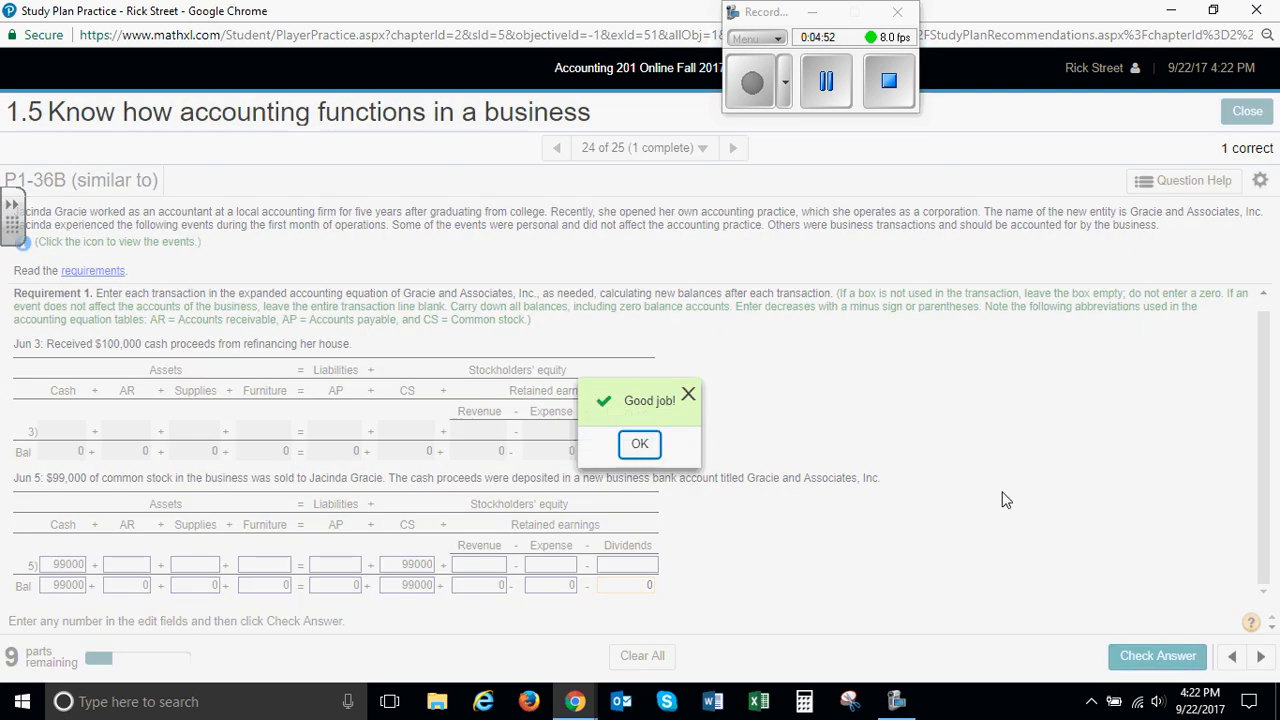
left_click(639, 444)
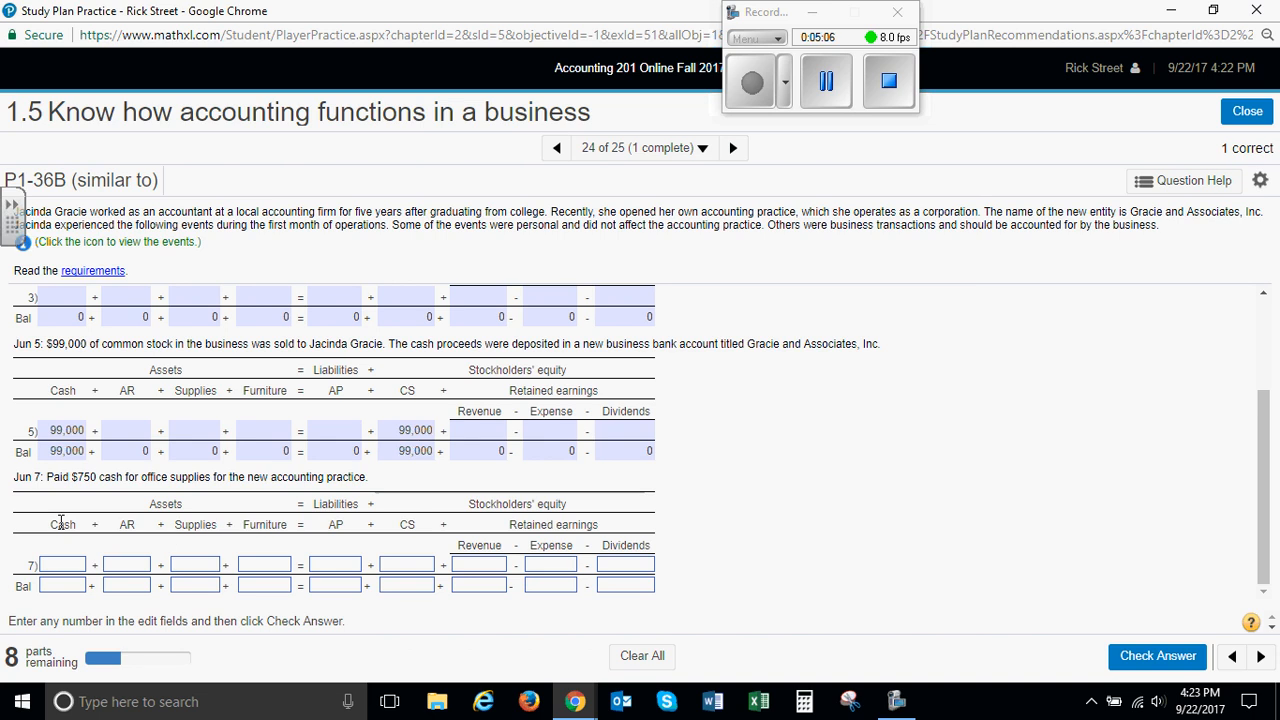
Record the June 7 office supplies purchase as -750 in Cash and 750 in Supplies
left_click(64, 569)
type("-750")
key("Tab")
key("Tab")
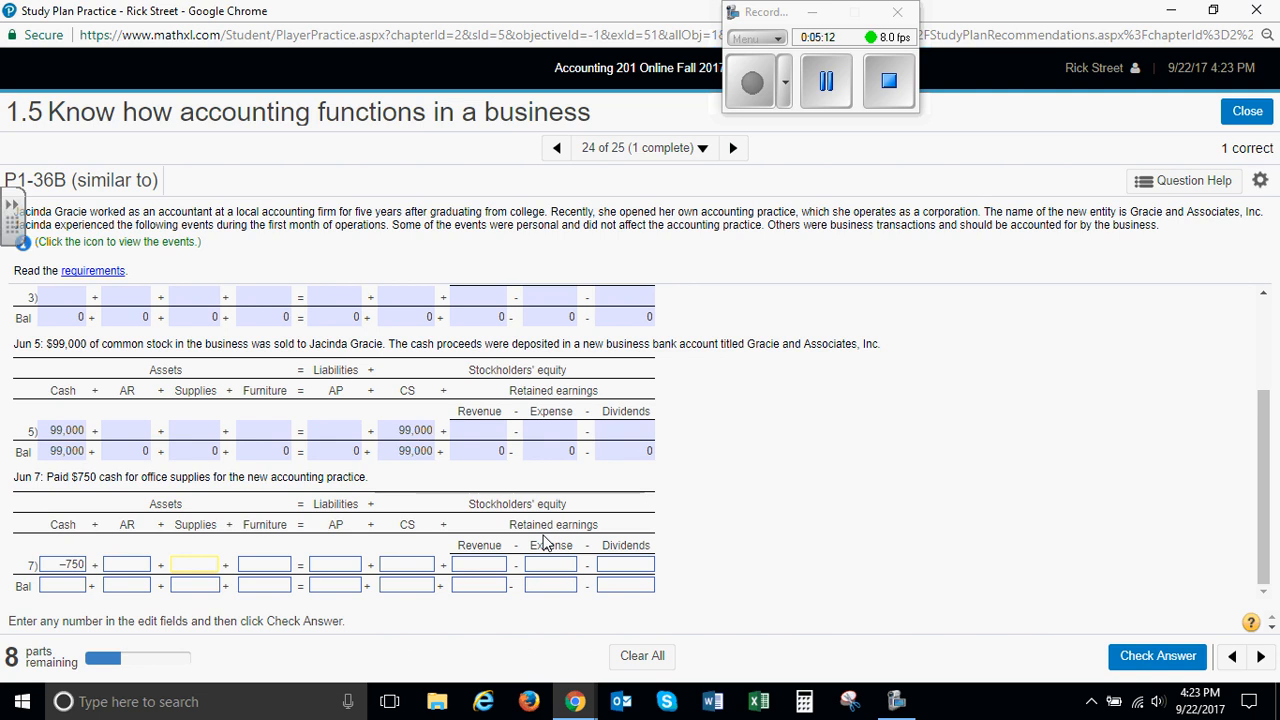
type("750")
key("Tab")
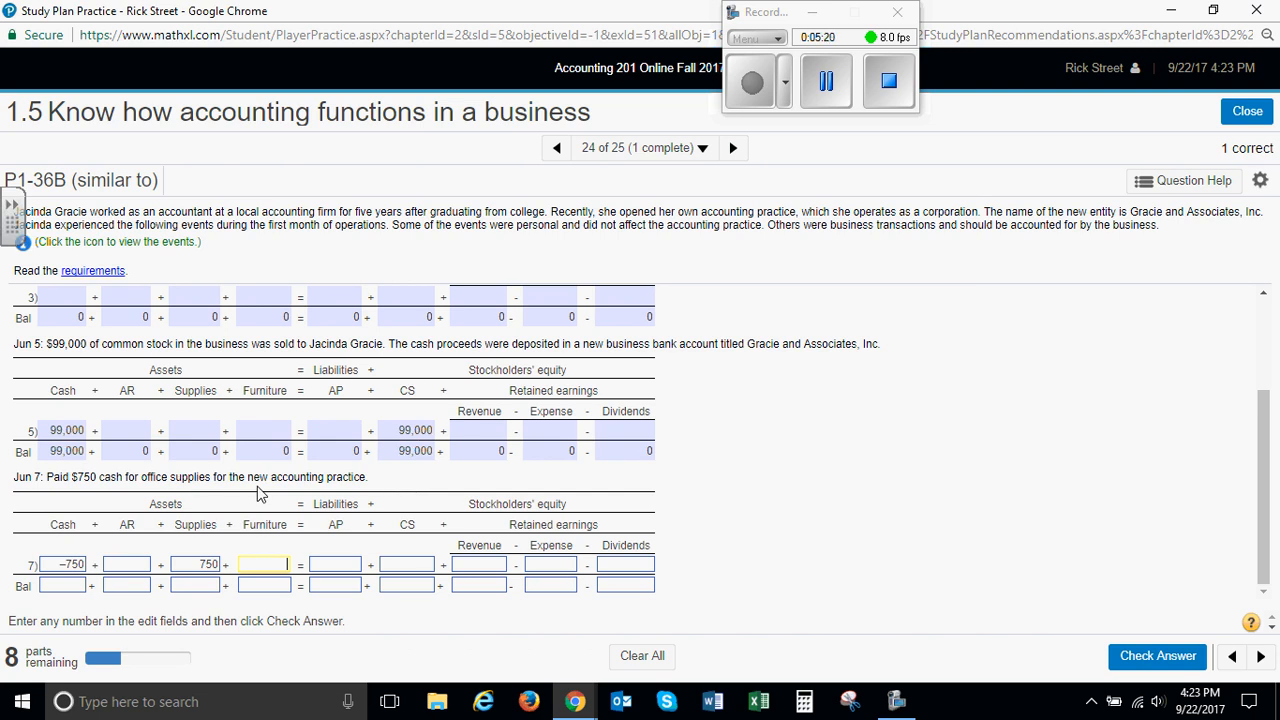
Calculate the new cash balance as 99000 minus 750 with the exercise's calculator, placed clear of the equation tables
left_click(72, 588)
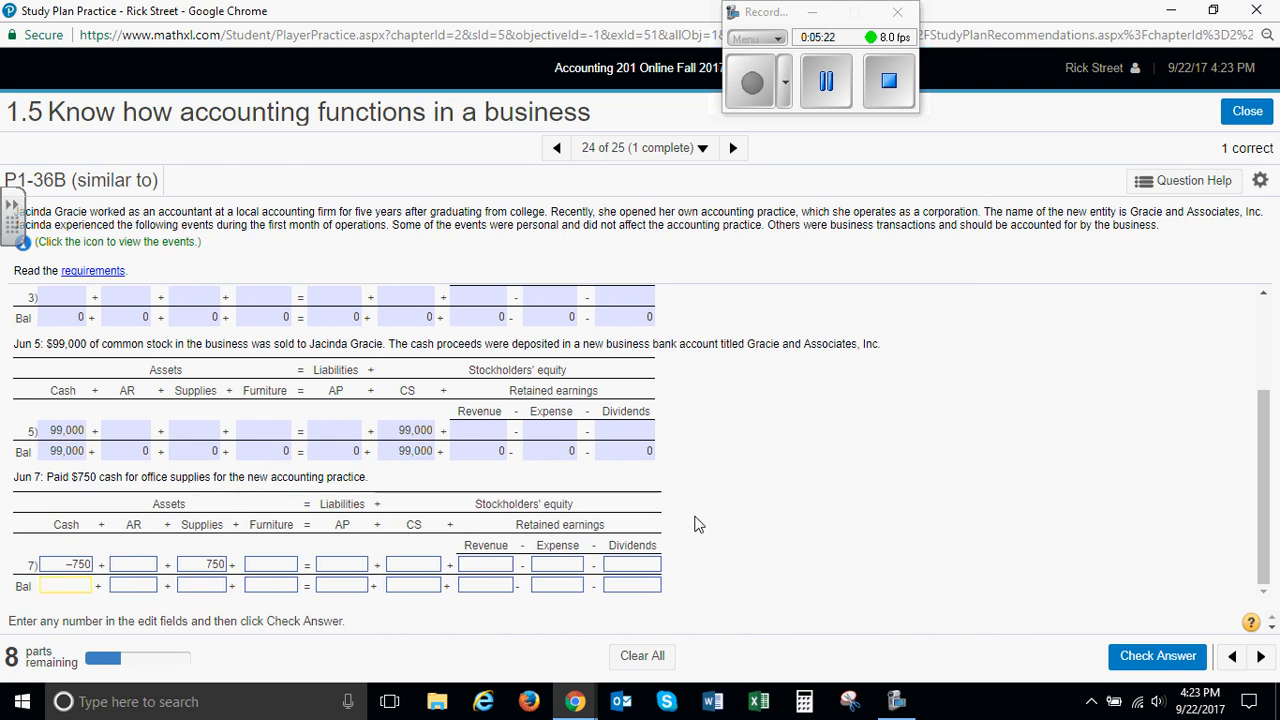
left_click(1188, 186)
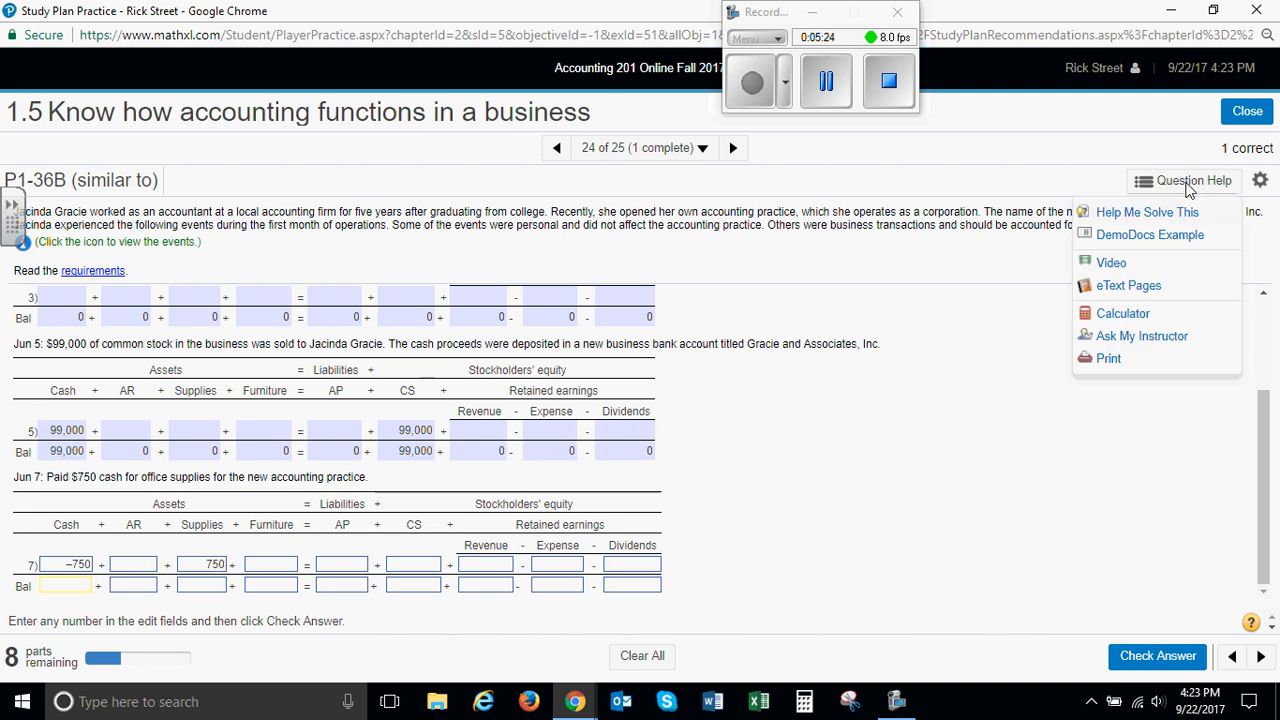
left_click(1125, 315)
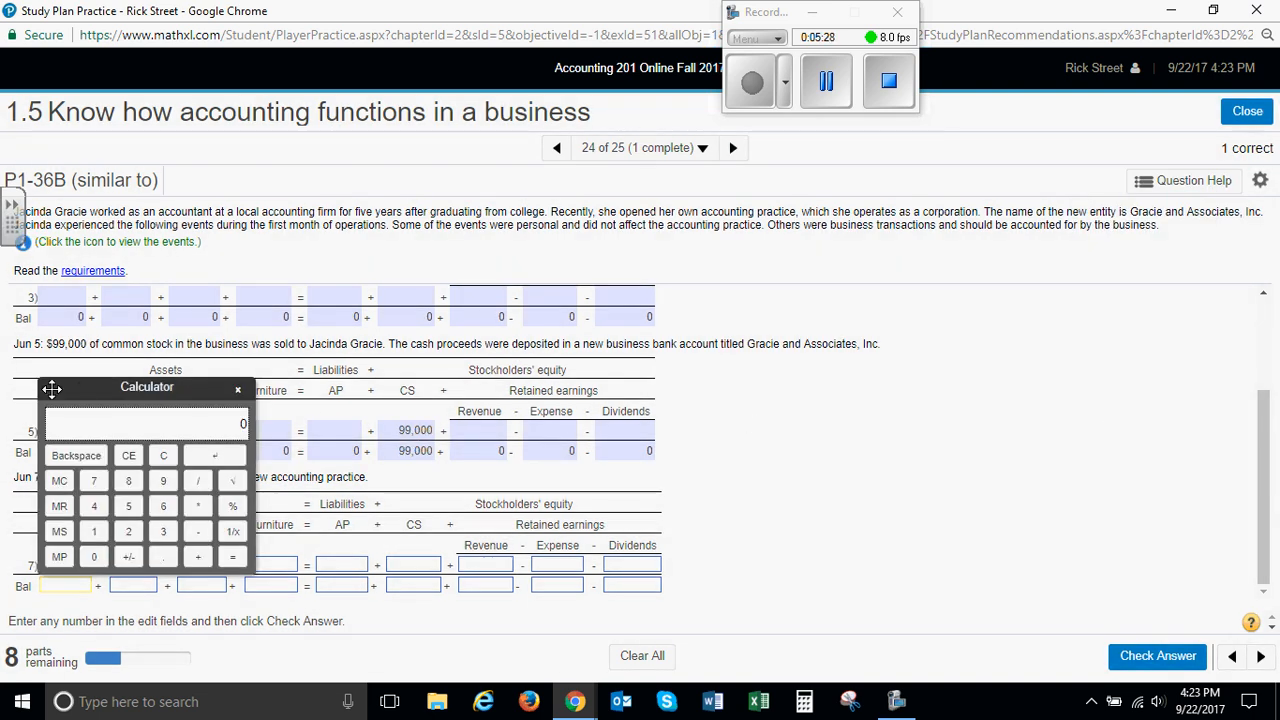
left_click_drag(72, 388, 849, 359)
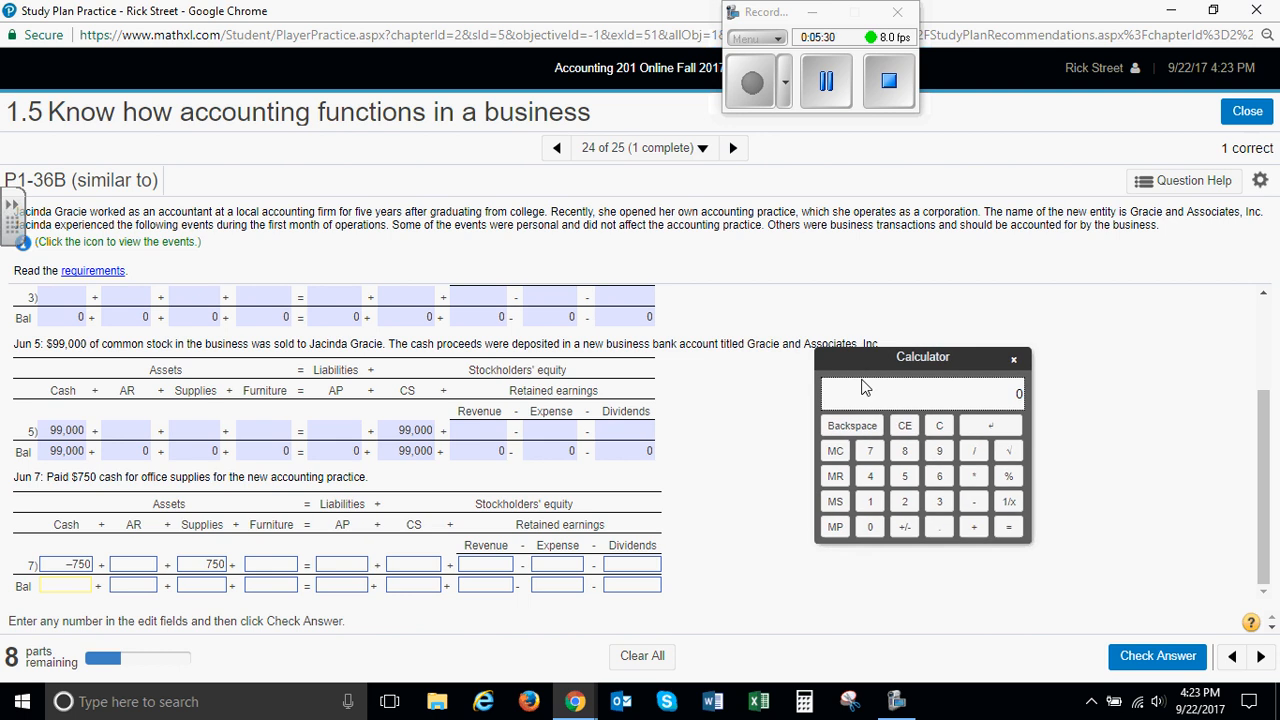
double_click(939, 451)
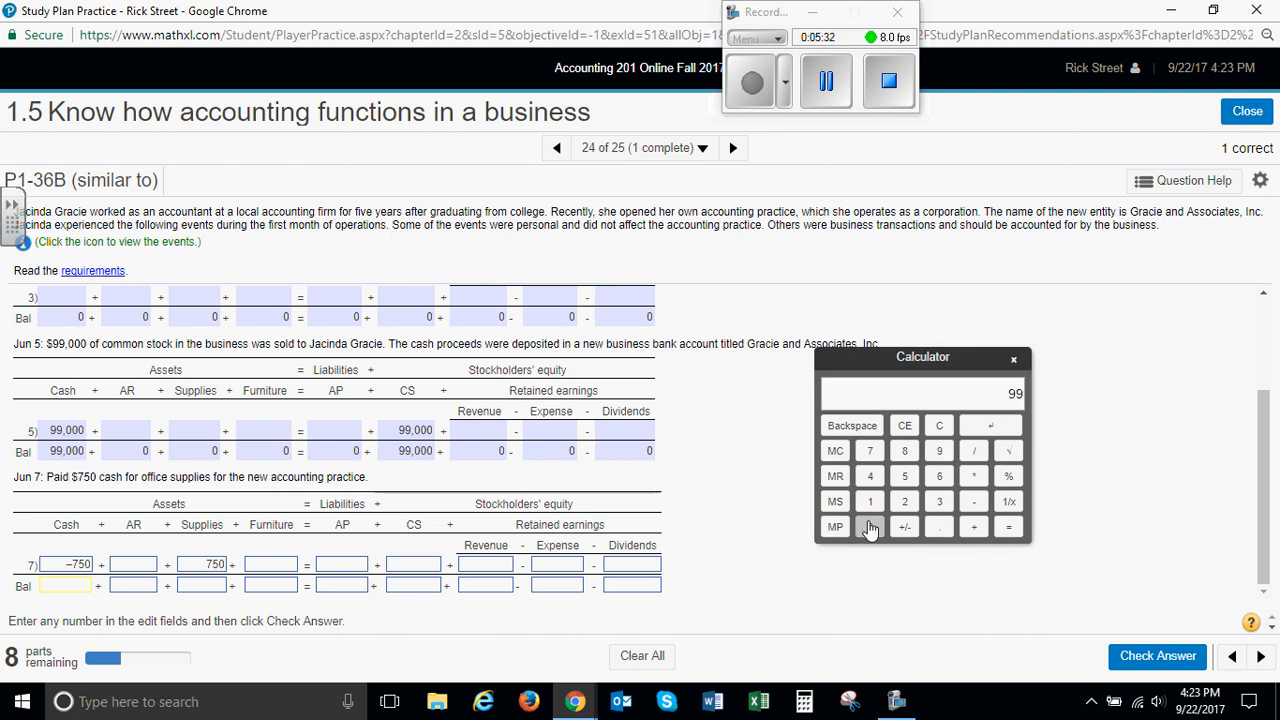
triple_click(870, 528)
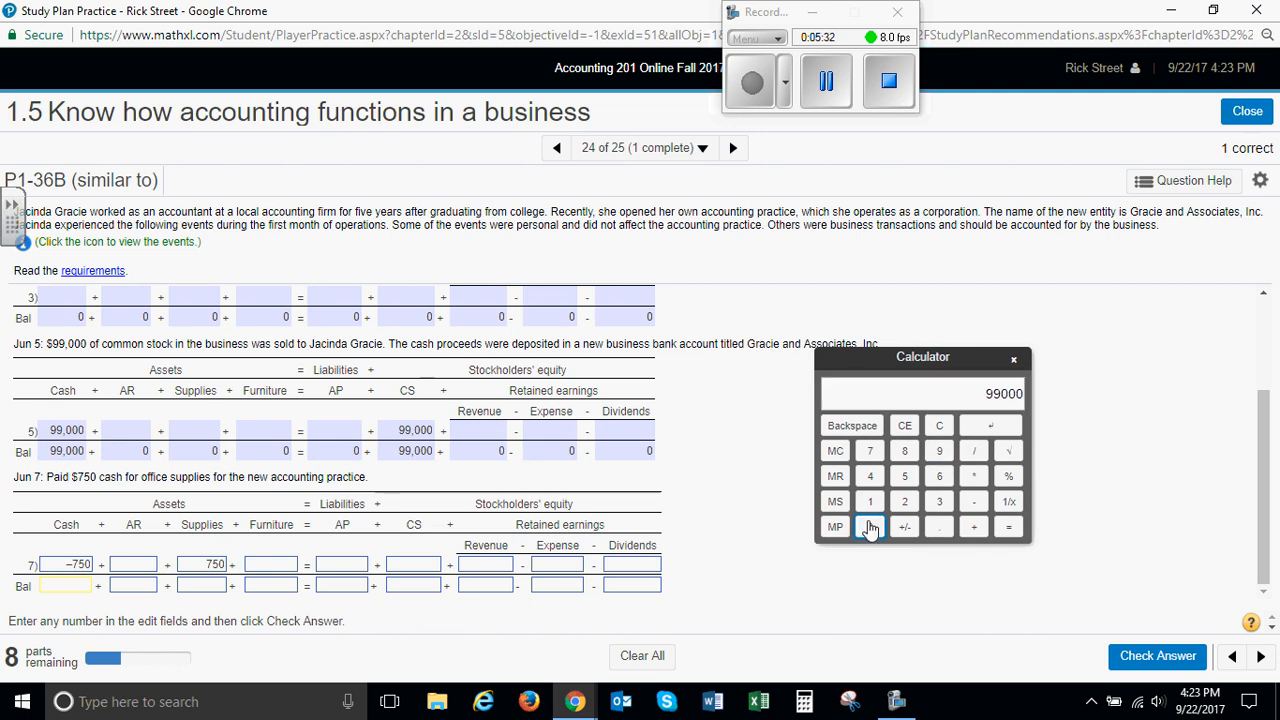
left_click(976, 510)
left_click(870, 452)
left_click(904, 477)
left_click(870, 528)
left_click(1009, 528)
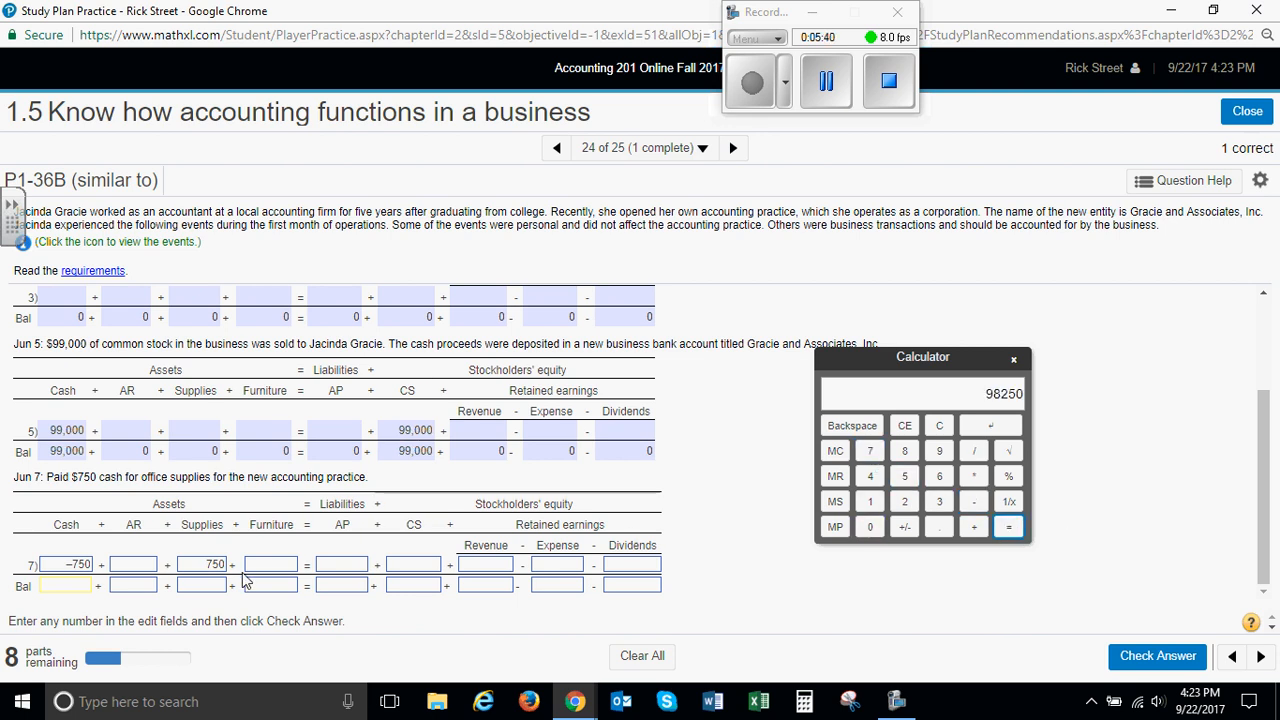
Enter the June 7 balances of 98250 for Cash, 0 for AR and 750 for Supplies
left_click(88, 587)
type("98250")
left_click(112, 590)
type("0")
key("Tab")
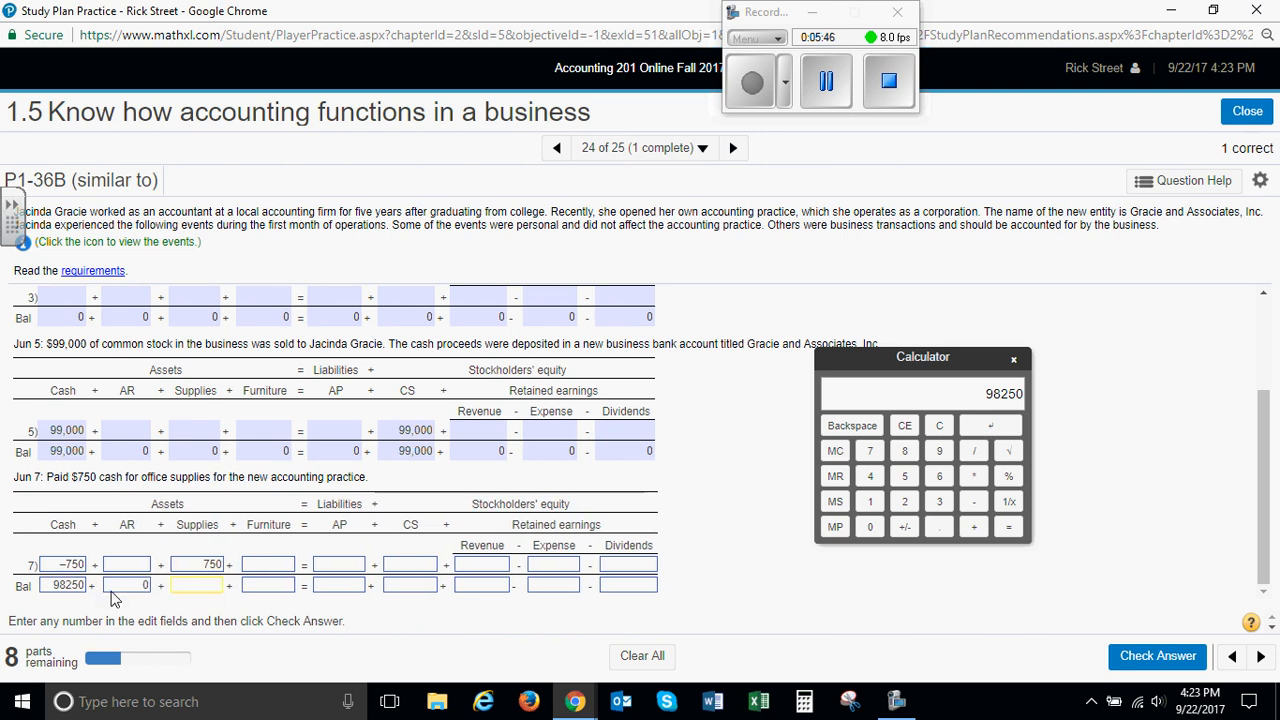
type("750")
key("Tab")
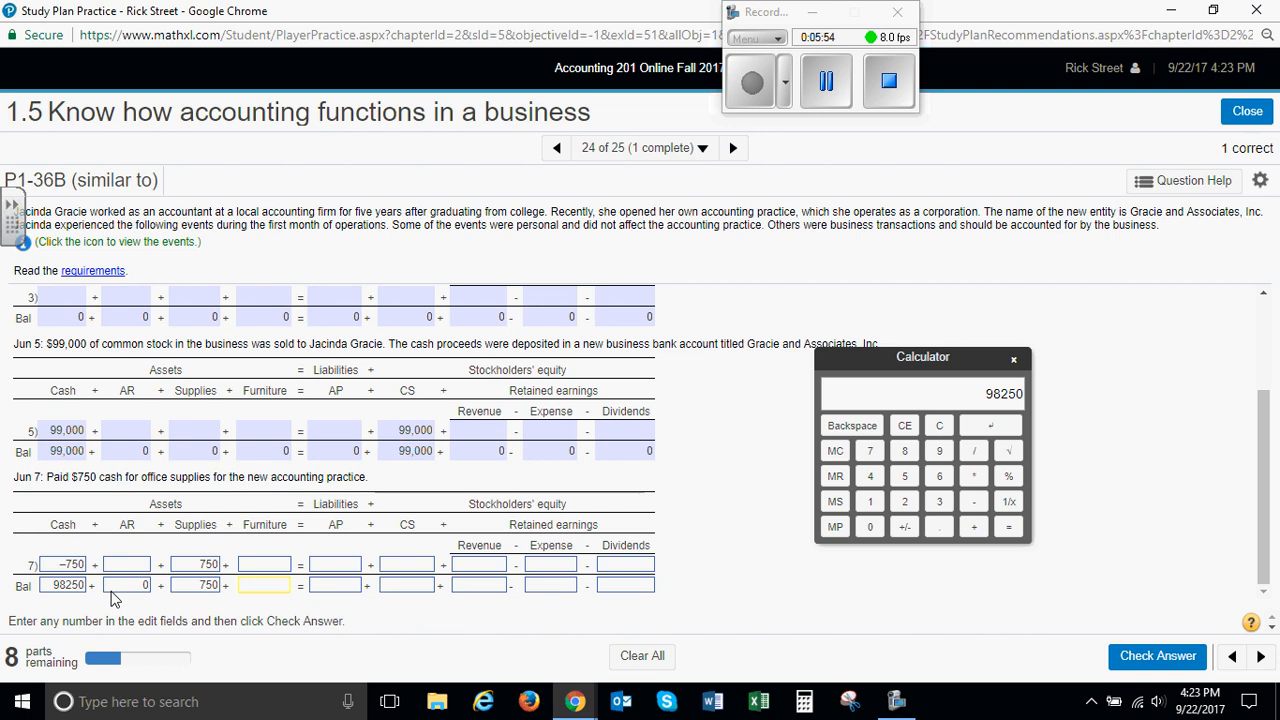
Enter the June 7 balances of 0 for Furniture and 0 for AP
type("0")
key("Tab")
Enter the June 7 balances of 99000 for CS and 0 for Revenue, Expense and Dividends, and submit the answer for checking
key("Tab")
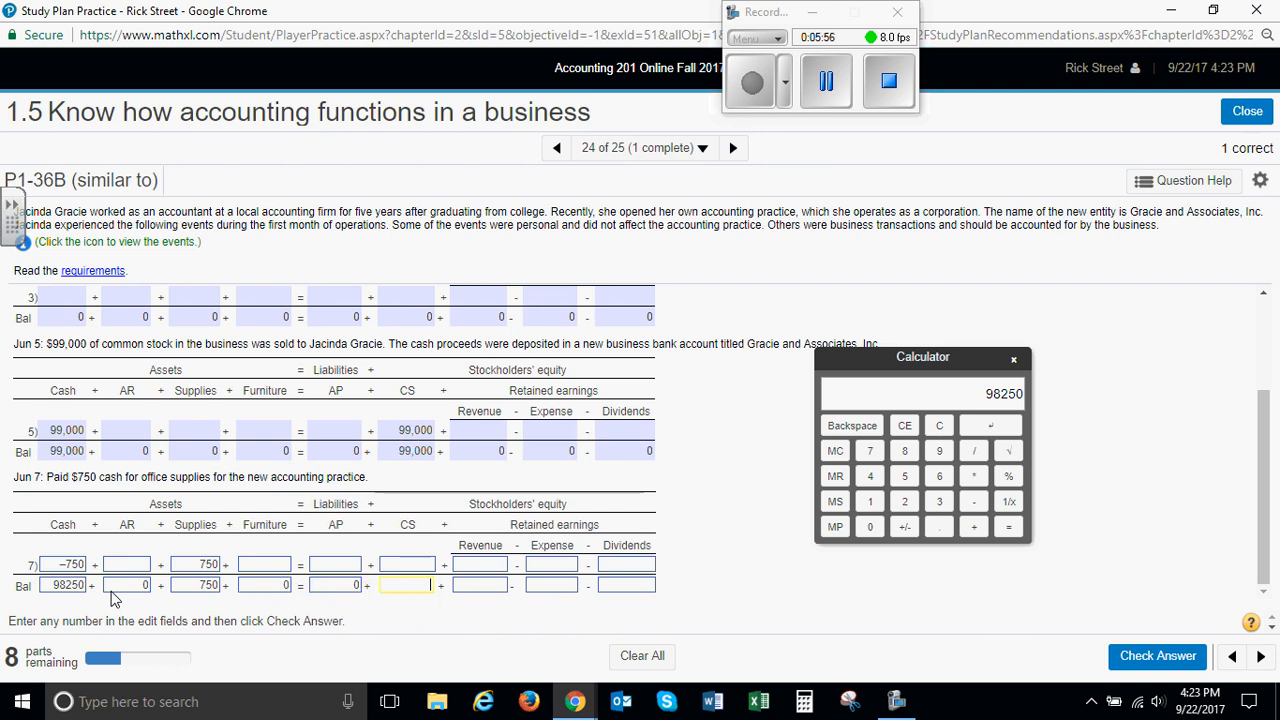
type("99000")
key("Tab")
type("0")
key("Tab")
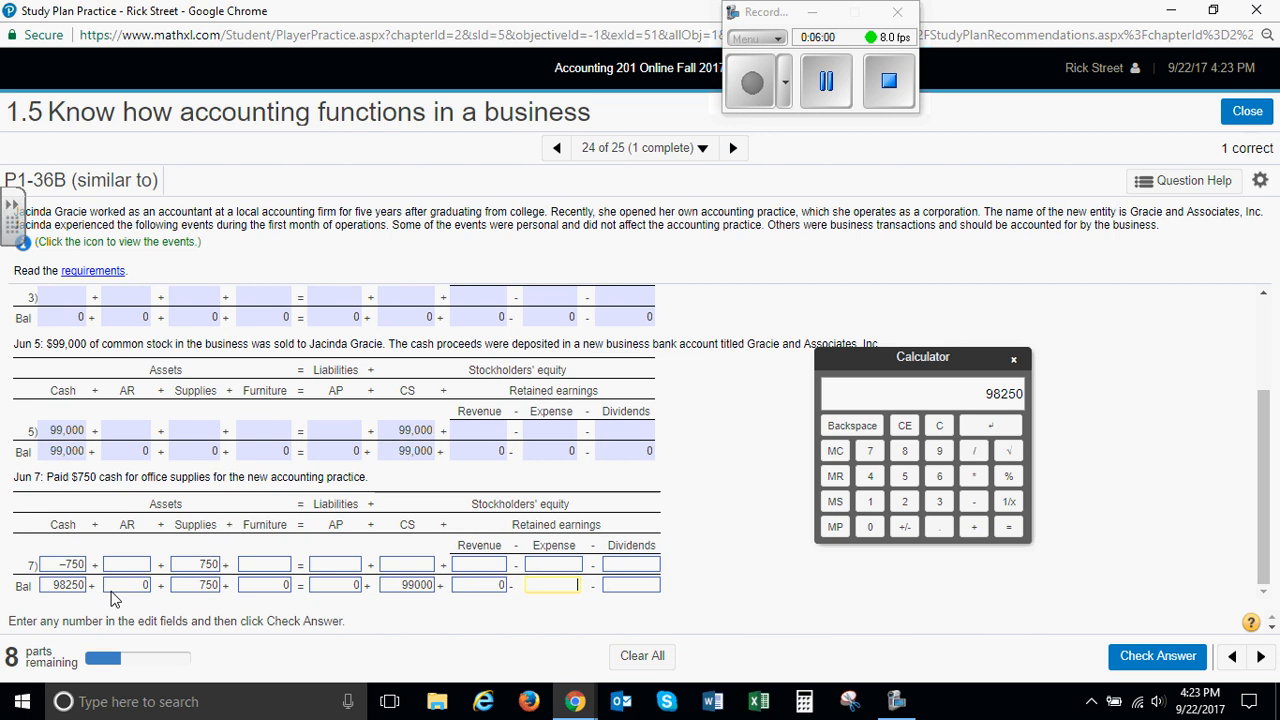
type("0")
key("Tab")
type("0")
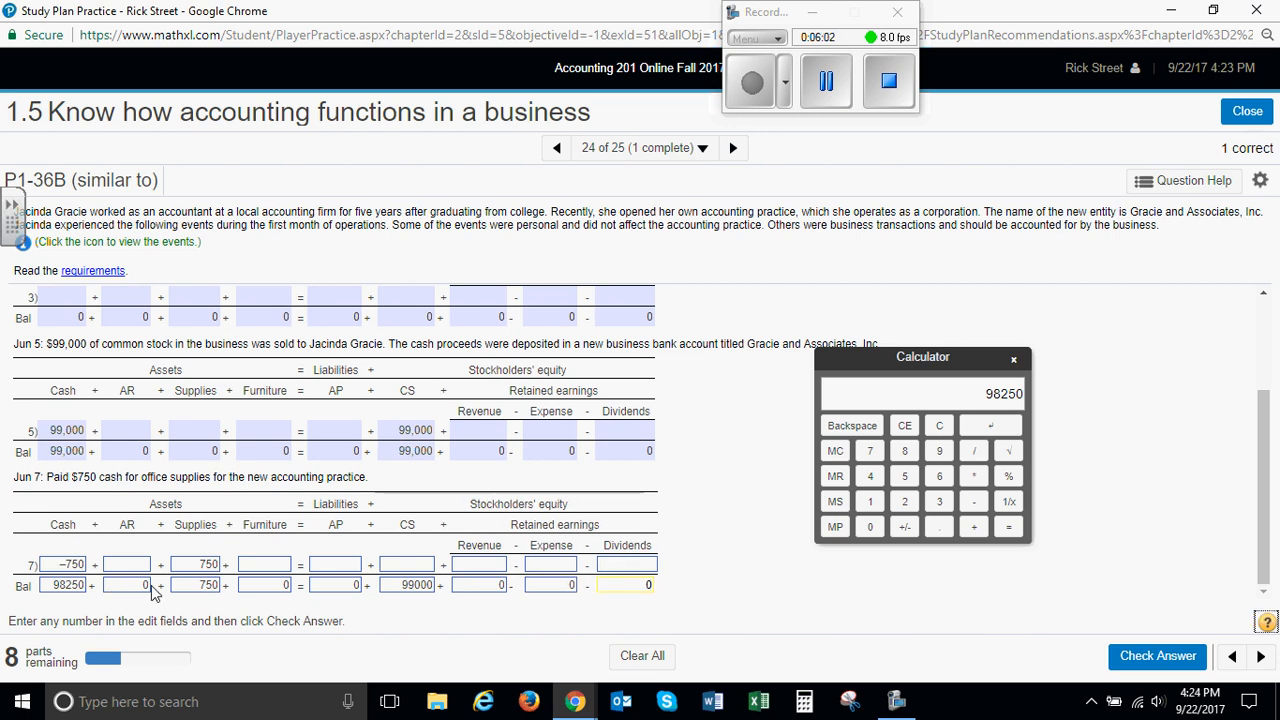
left_click(1158, 656)
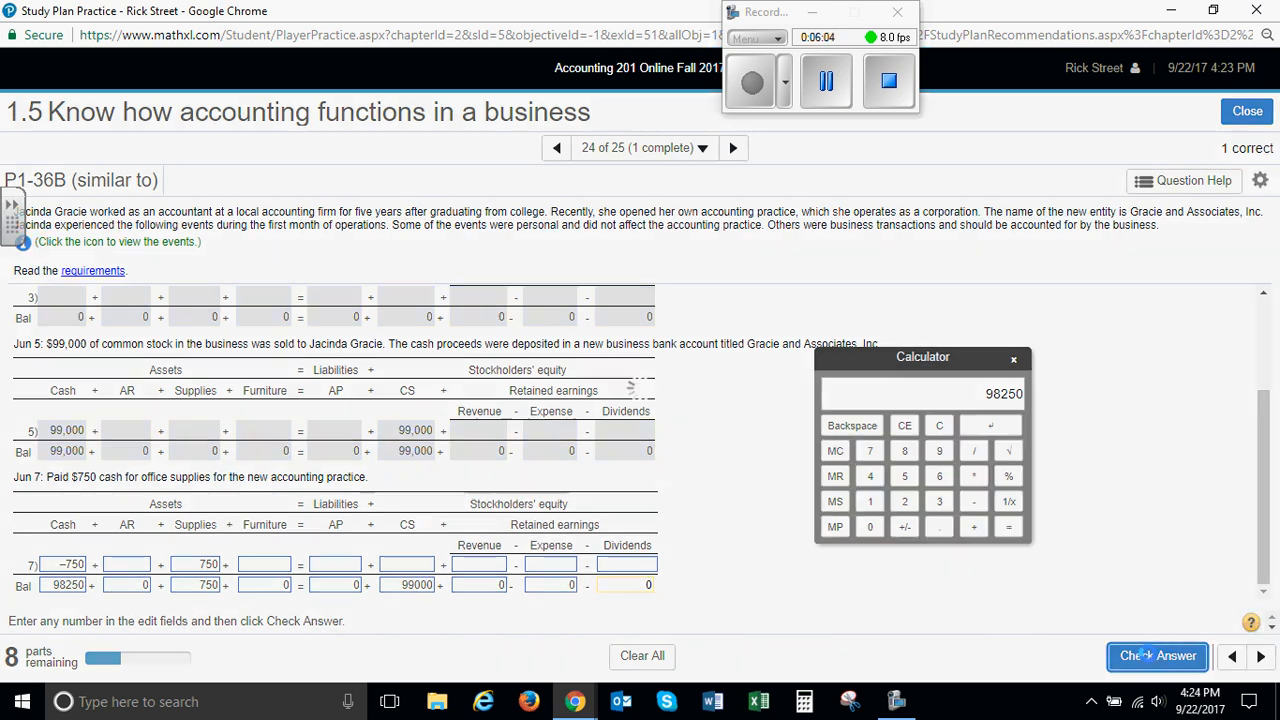
left_click(640, 444)
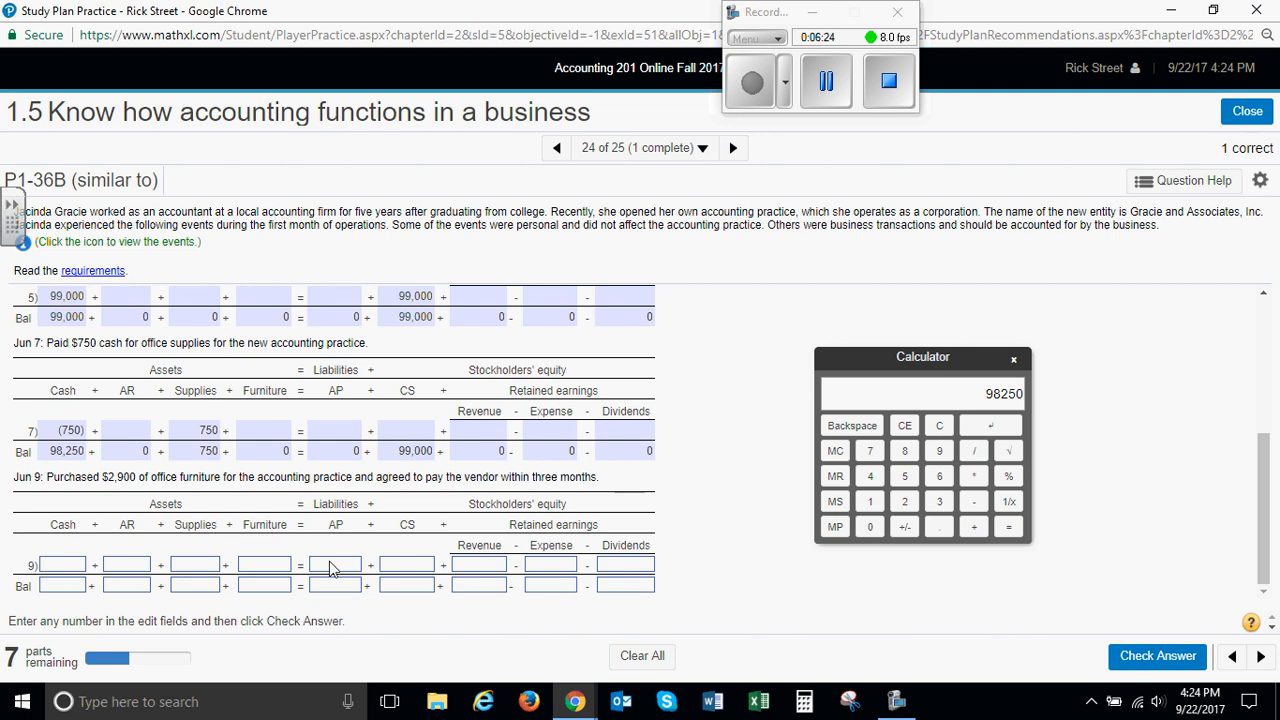
Record the June 9 office furniture purchase on account as 2900 in Furniture and 2900 in AP
left_click(270, 572)
type("2900")
key("Tab")
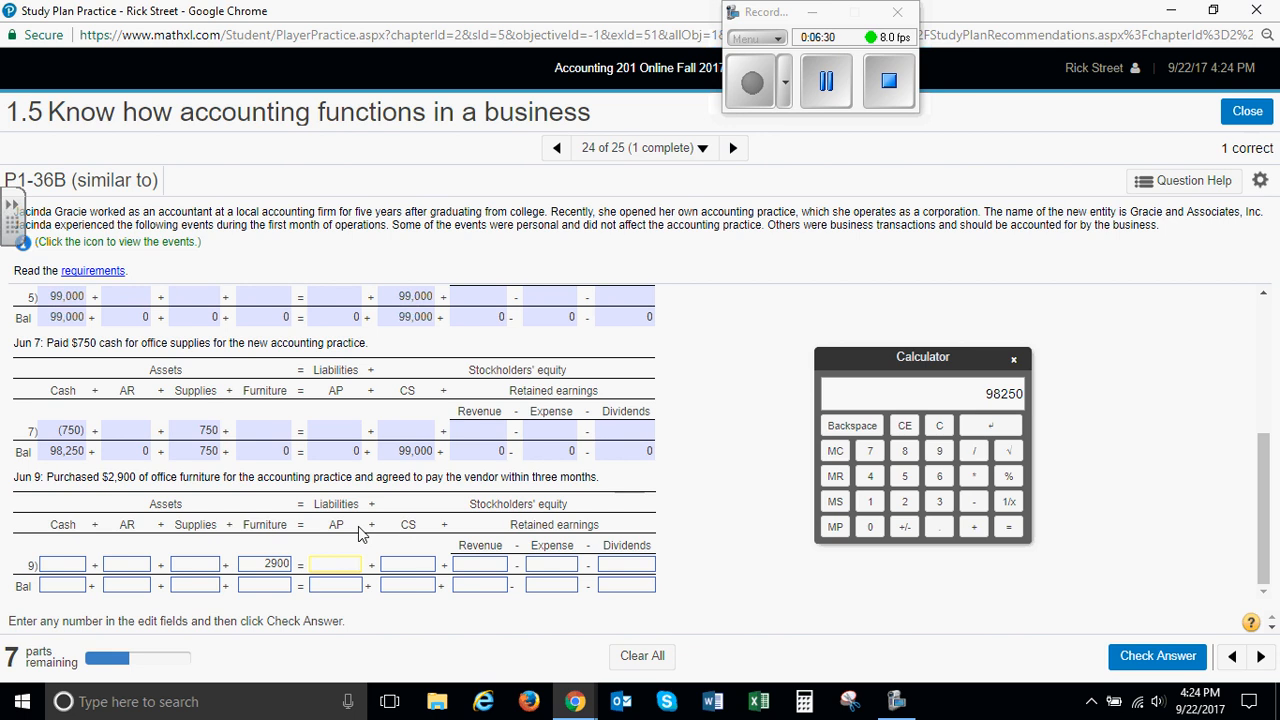
type("2900")
Enter the June 9 balances of 99250 for Cash, 0 for AR, 750 for Supplies and 2900 for both Furniture and AP
left_click(50, 588)
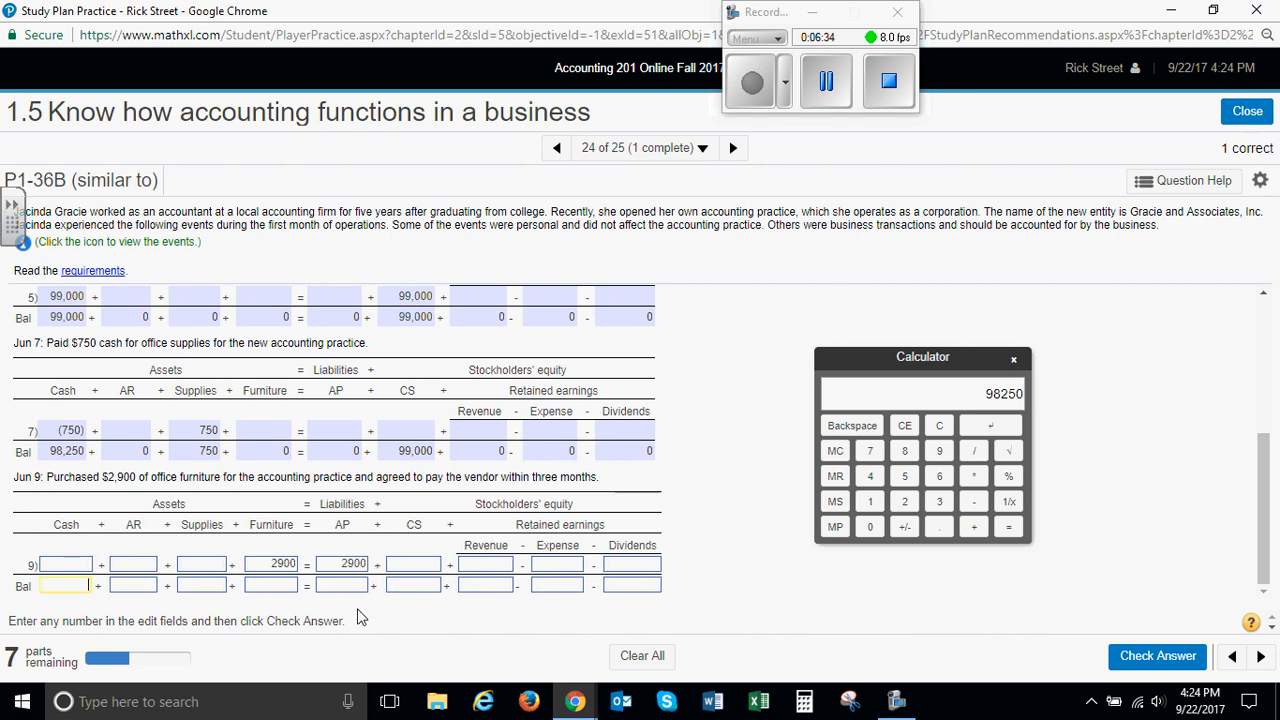
type("99250")
key("Tab")
type("0")
key("Tab")
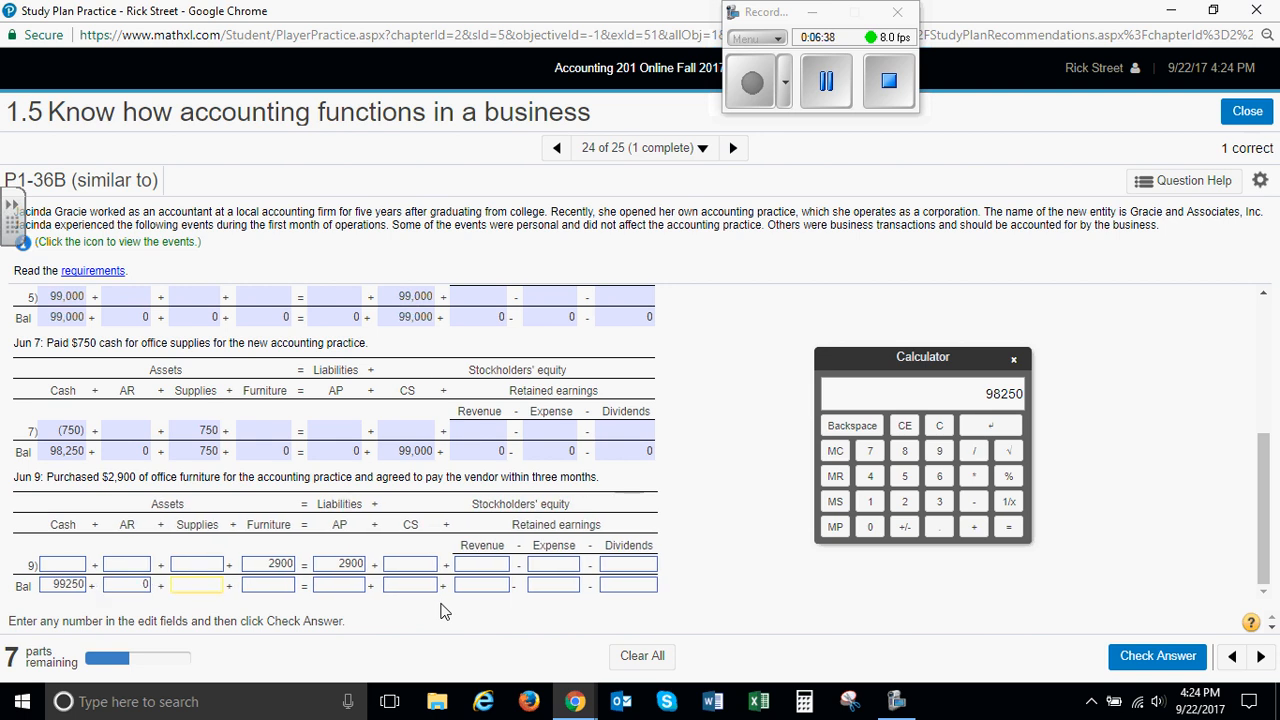
type("750")
key("Tab")
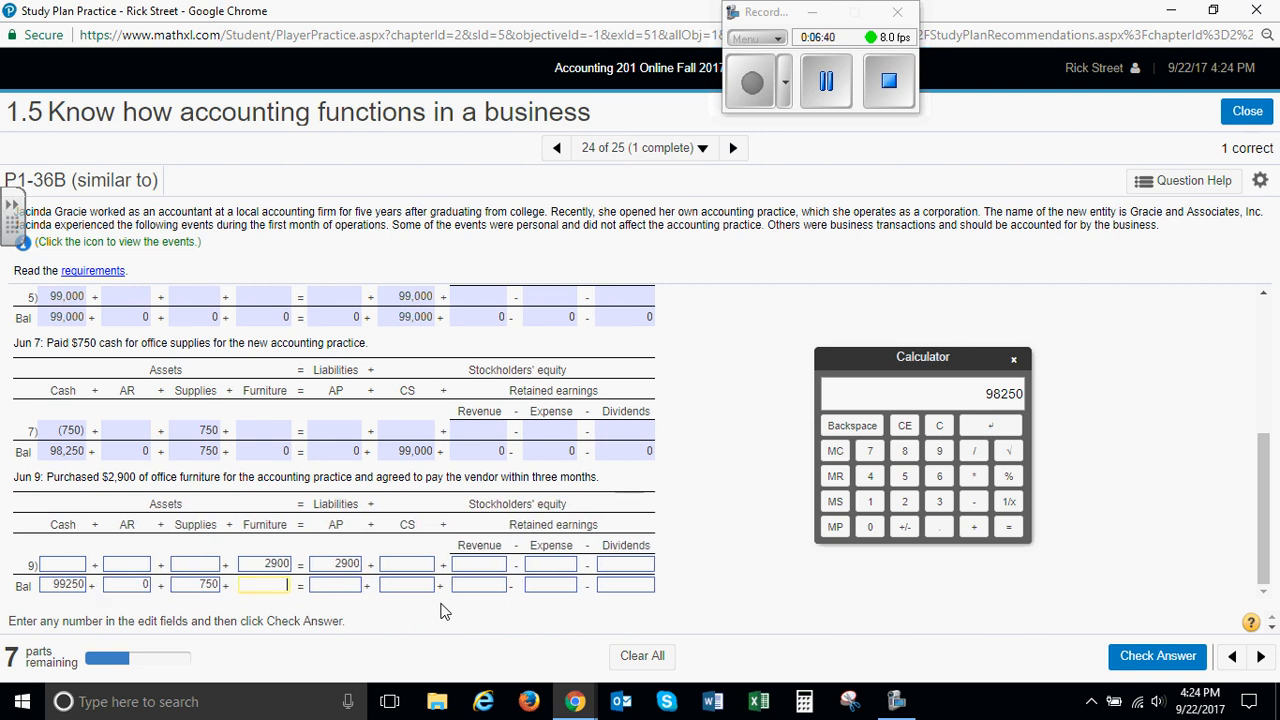
type("2900")
key("Tab")
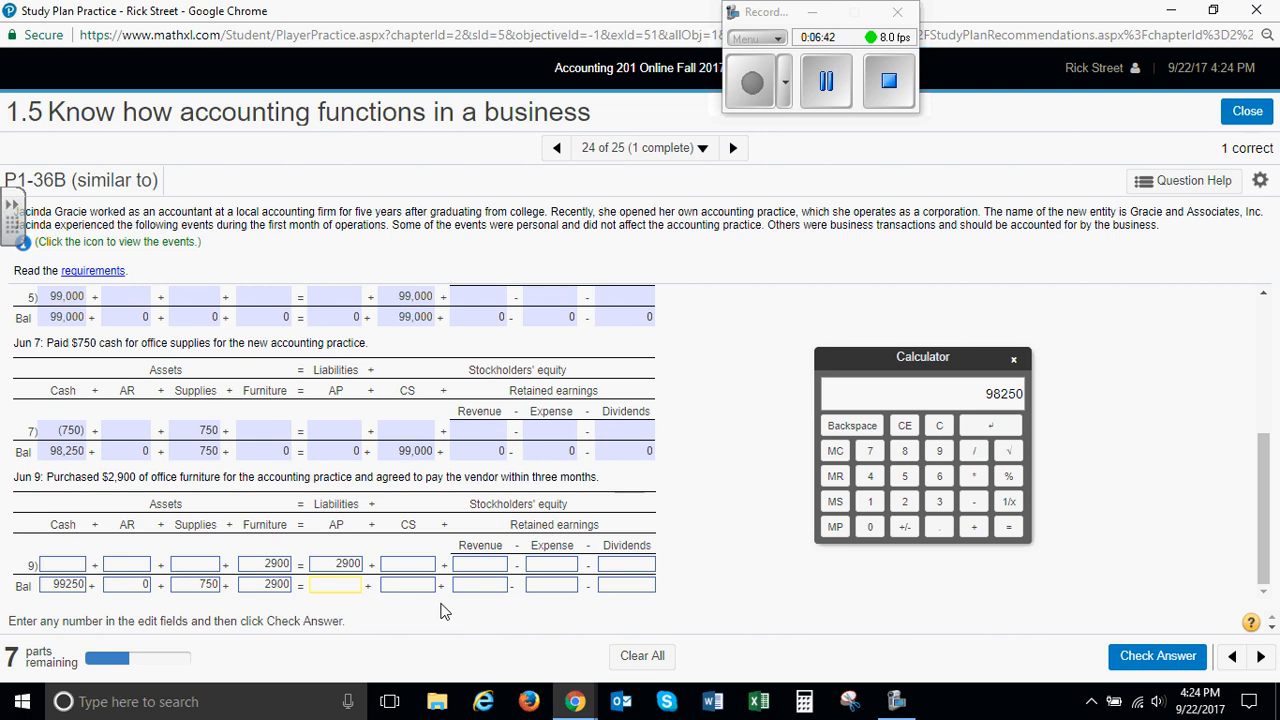
key("Tab")
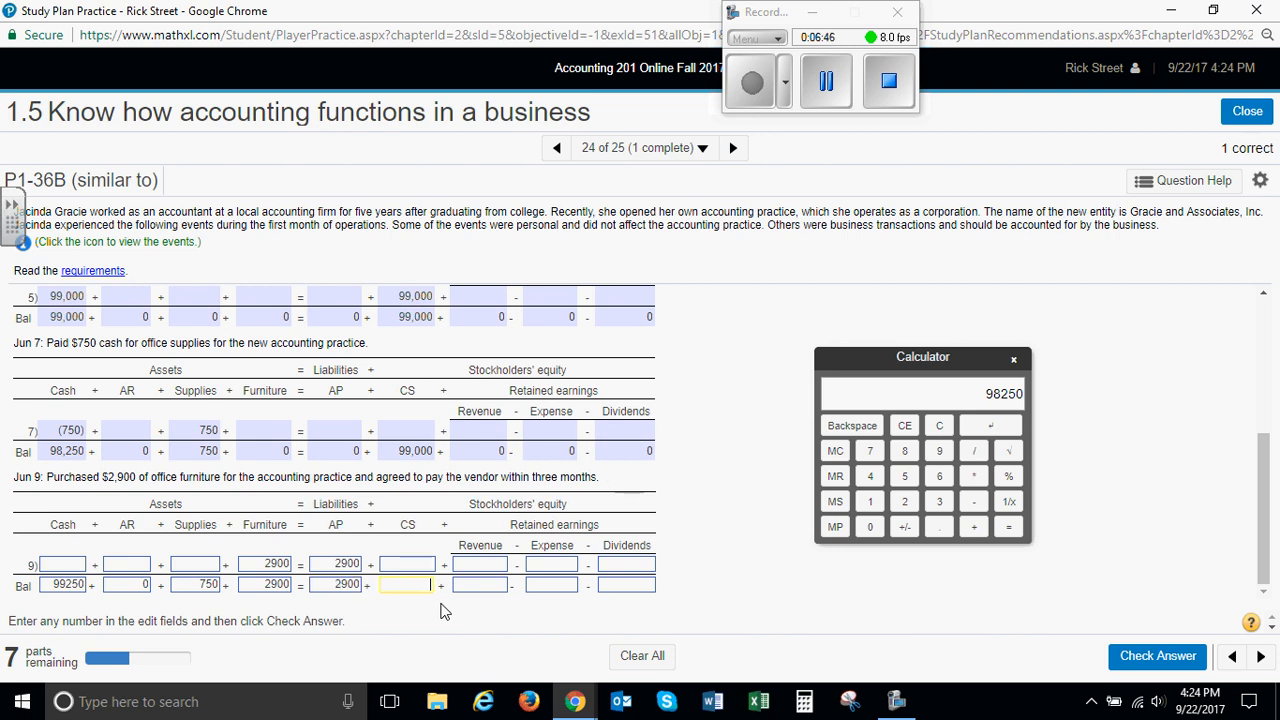
Enter the June 9 balances of 99000 for CS and 0 for Revenue, Expense and Dividends, and submit the answer for checking
type("99000")
key("Tab")
type("0")
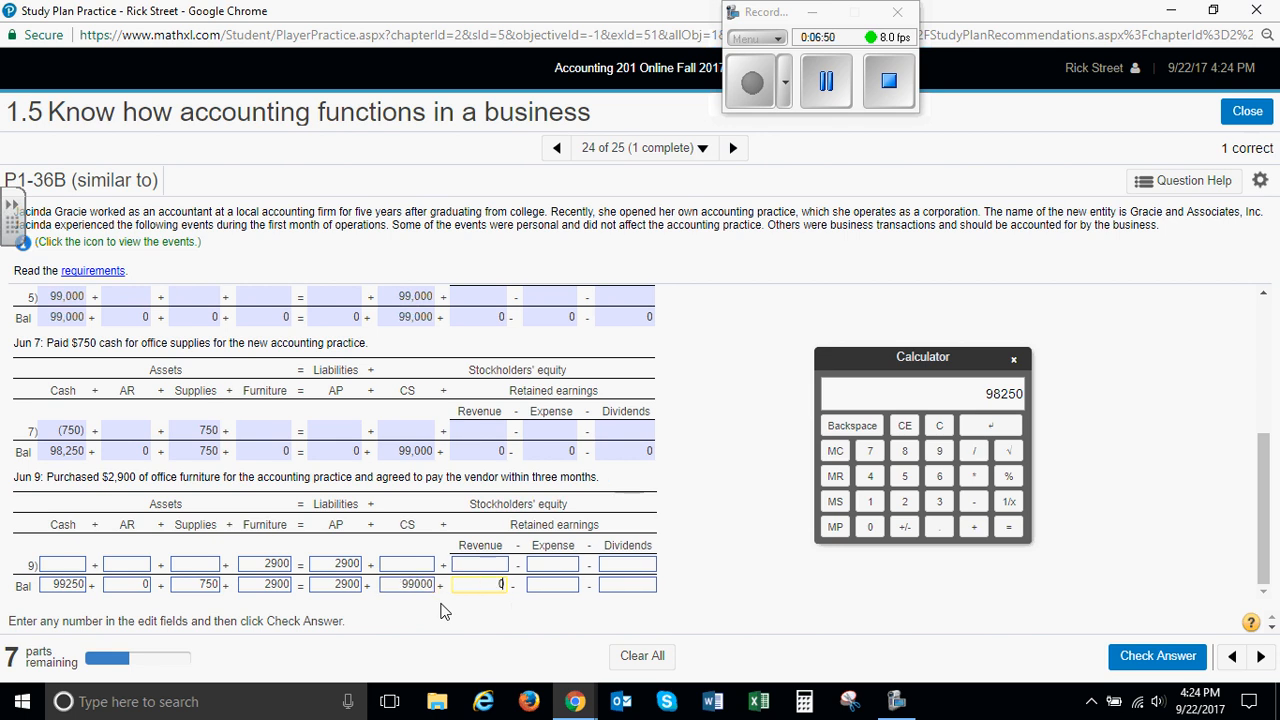
key("Tab")
type("0")
type("0")
key("Tab")
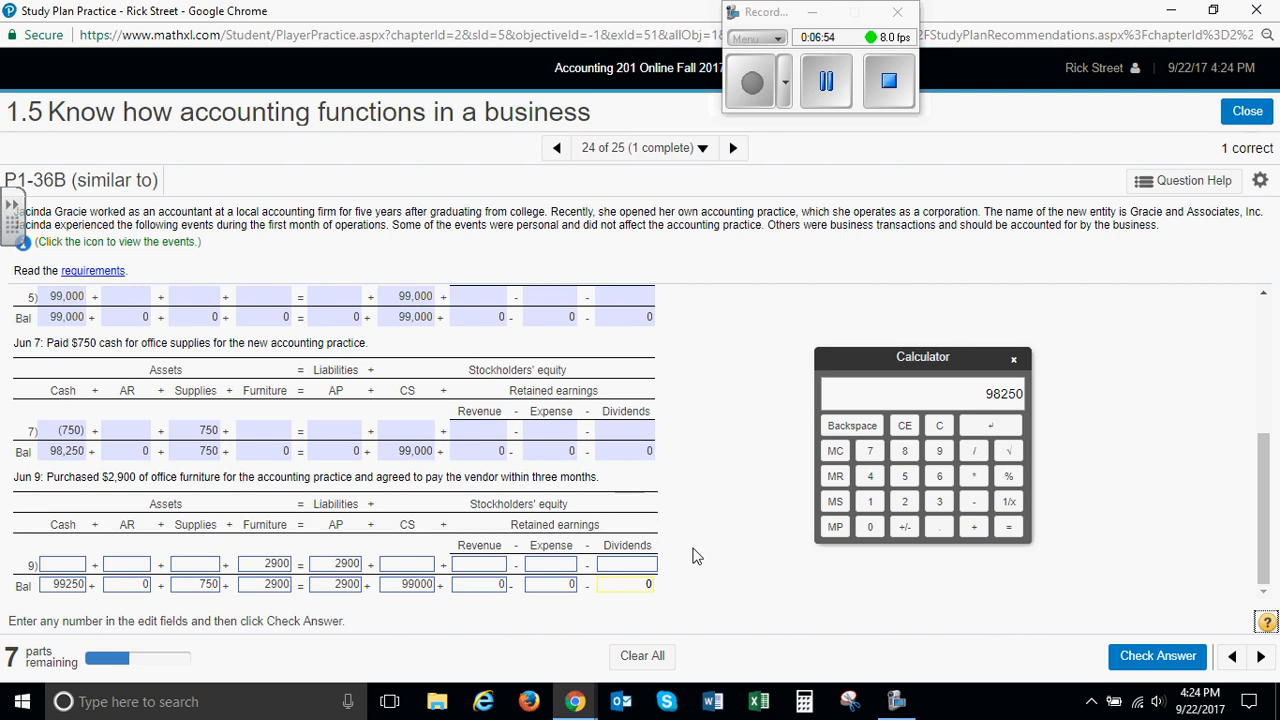
left_click(1160, 660)
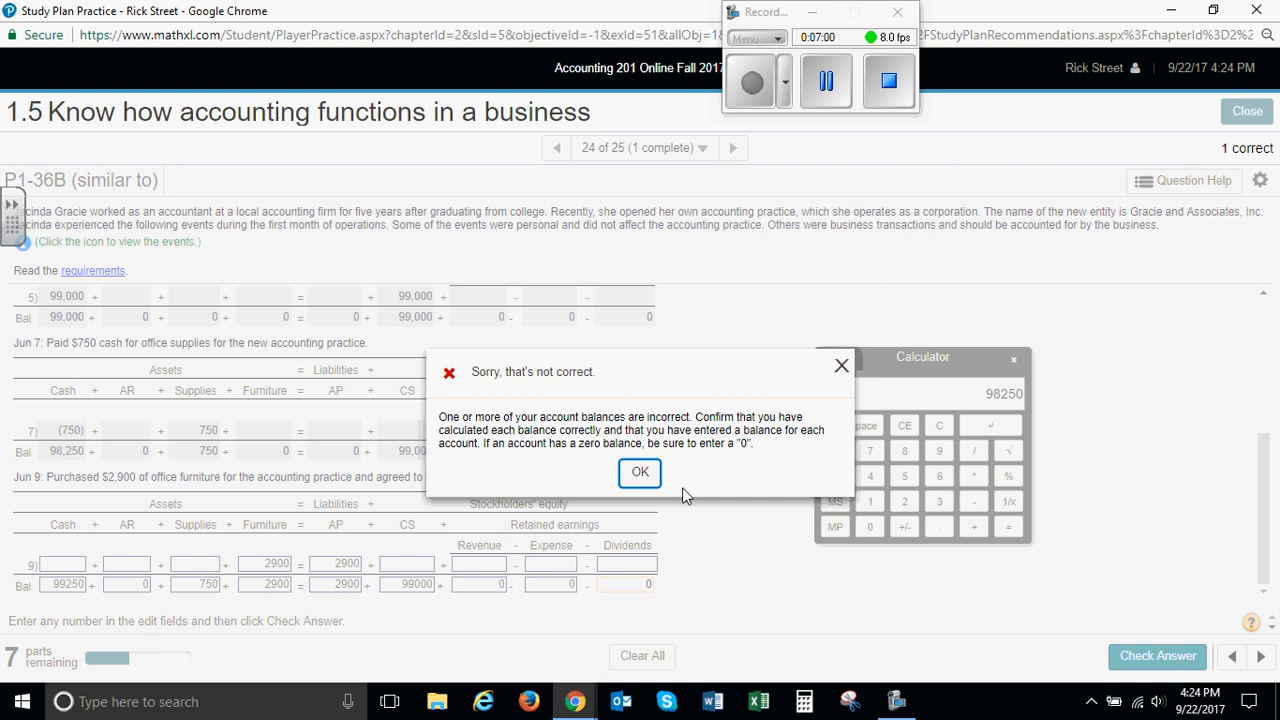
left_click(638, 476)
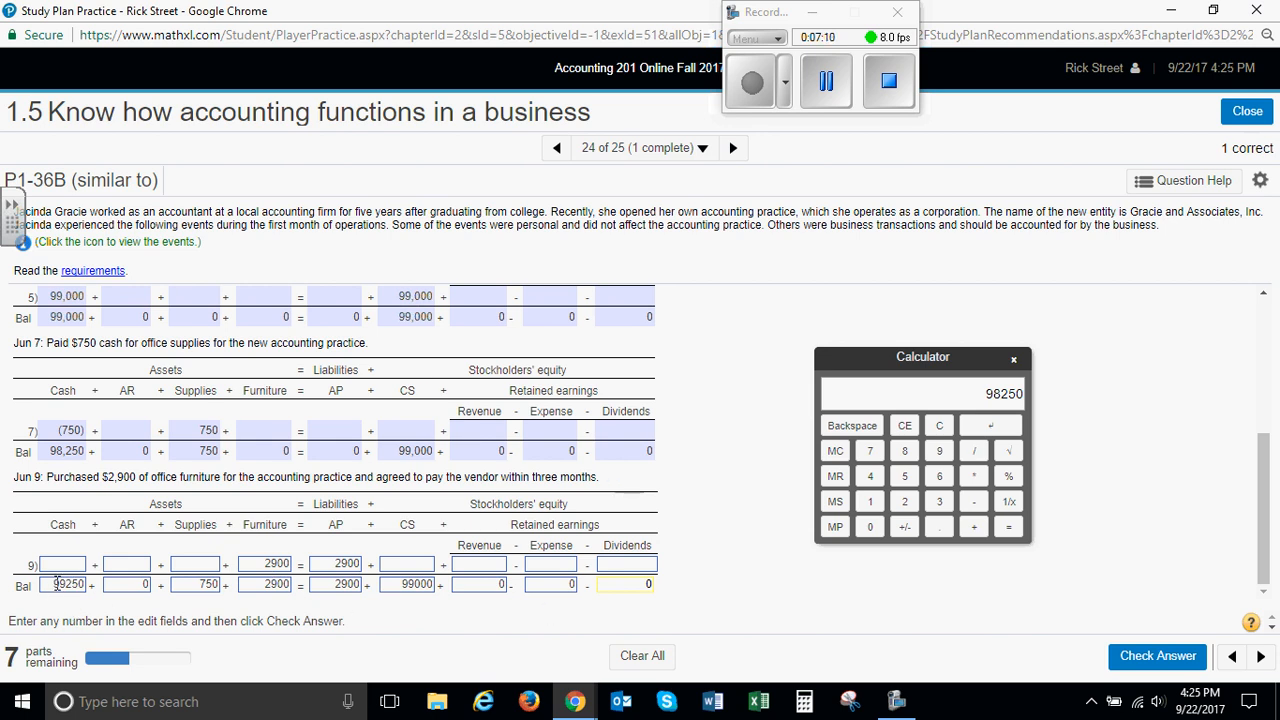
Recheck the June 9 Cash balance entry and submit the June 9 answer a second time
left_click_drag(53, 586, 94, 586)
left_click(107, 589)
left_click(1168, 658)
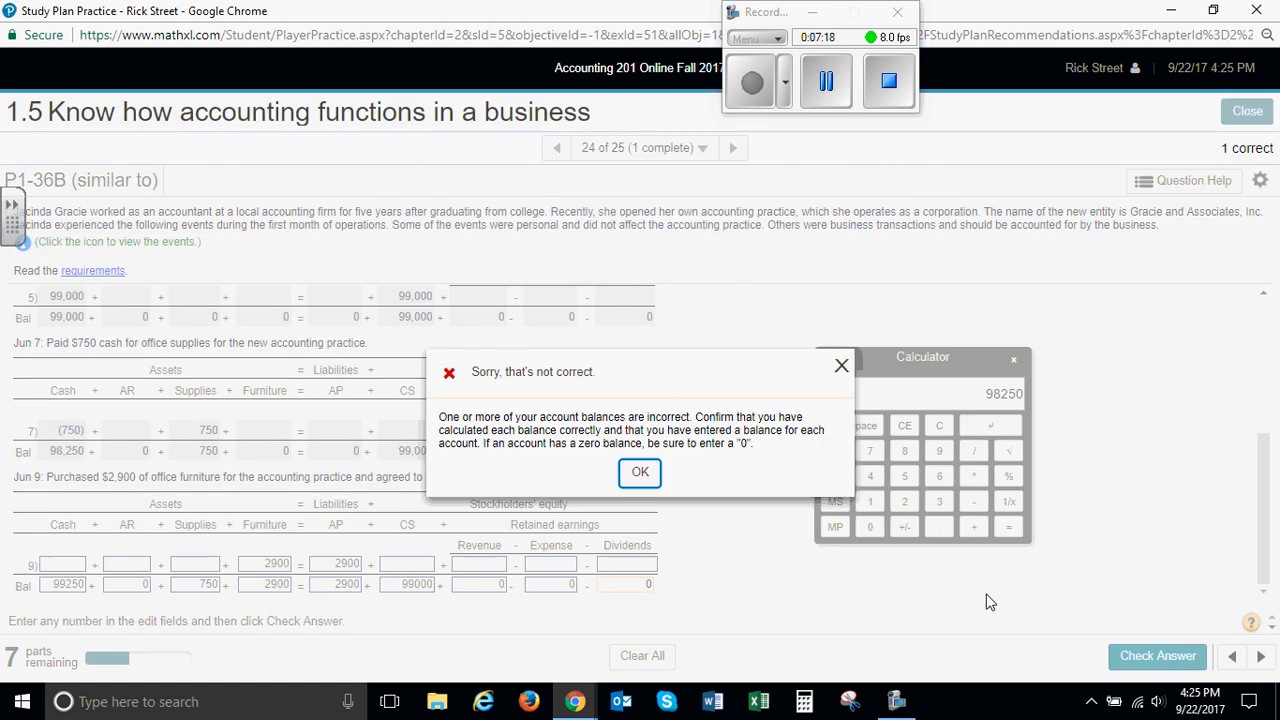
left_click(640, 474)
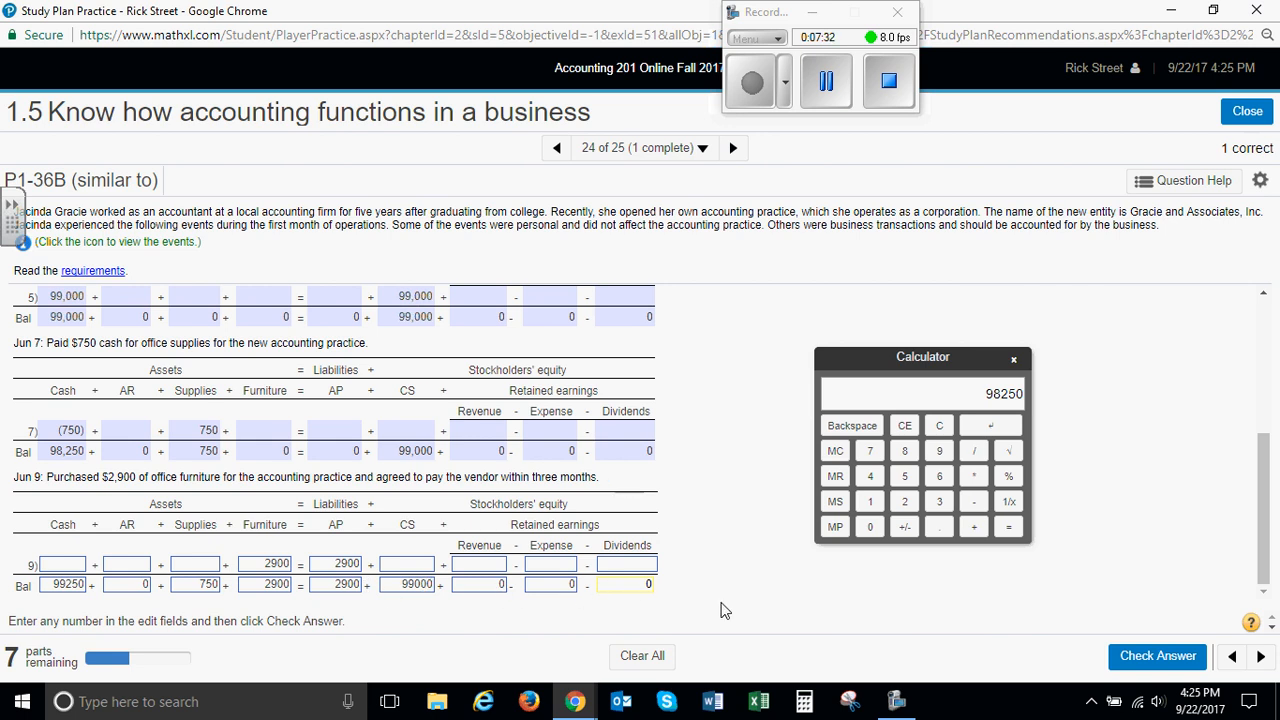
Recheck the June 9 Dividends entries and submit the June 9 answer a third time
left_click(645, 564)
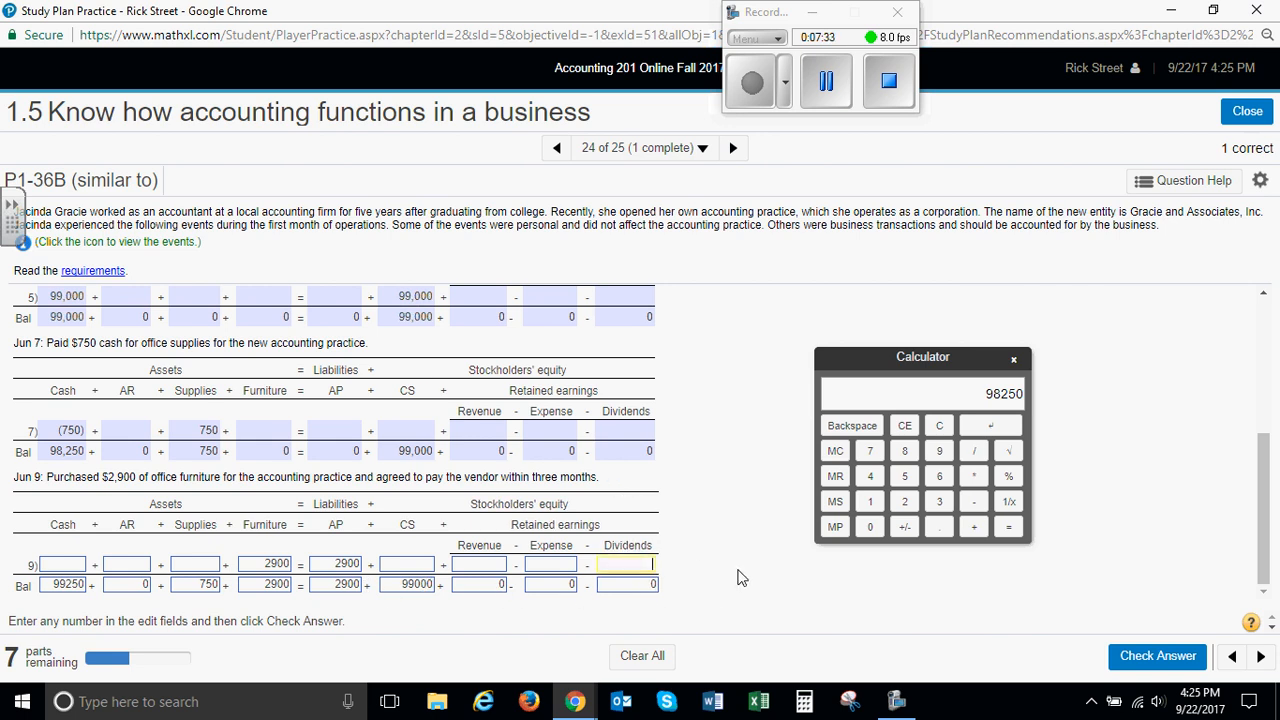
double_click(650, 586)
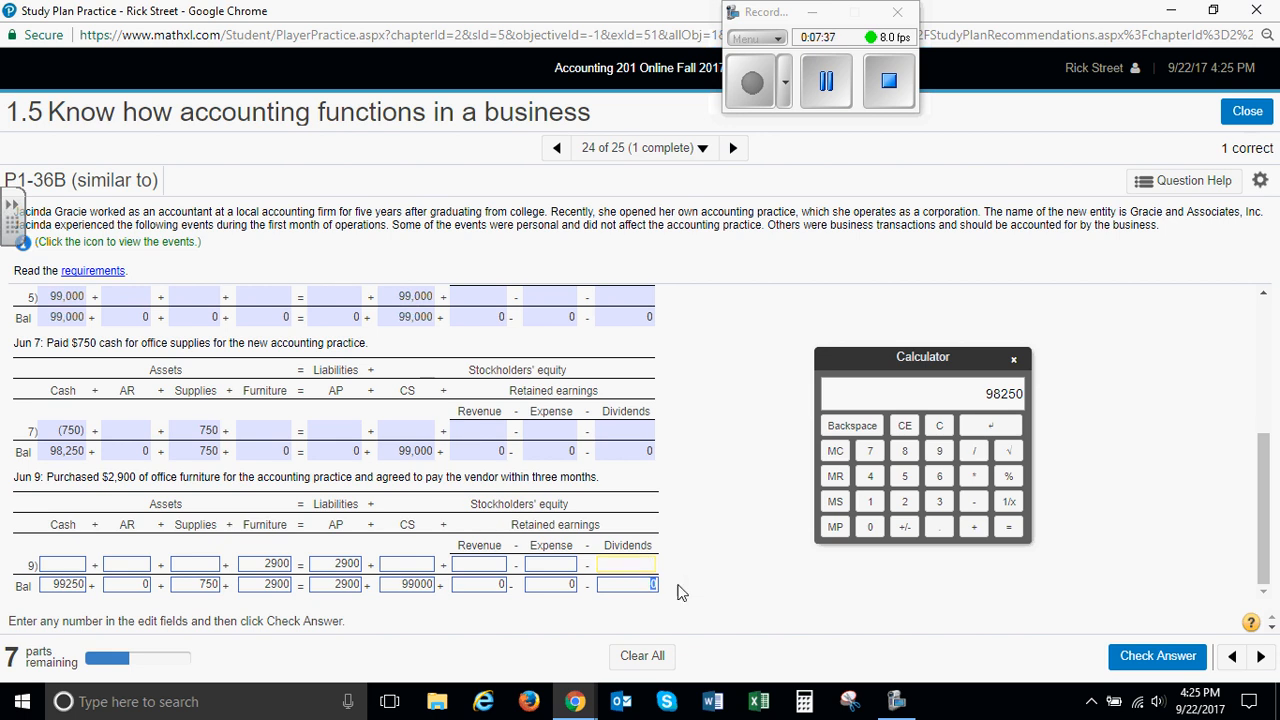
left_click(1152, 656)
left_click(641, 481)
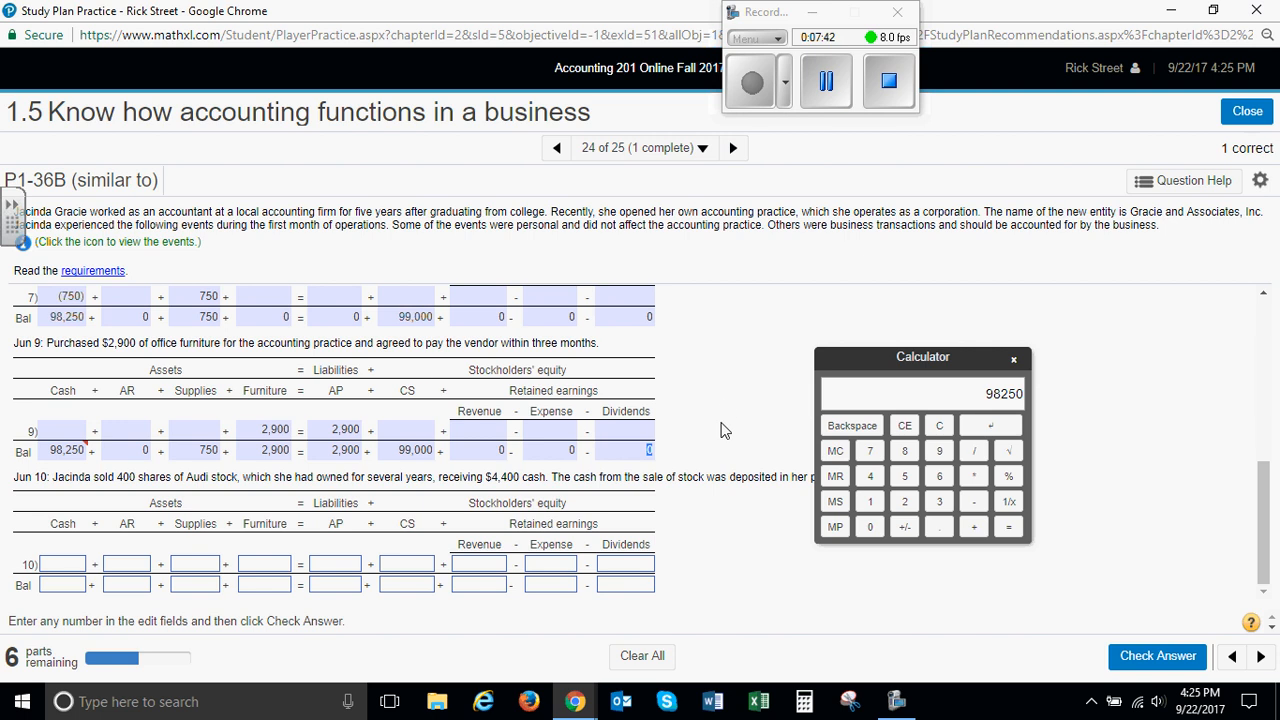
View the submitted answer behind the flagged June 9 Cash balance and move the calculator clear of the June 10 event description
left_click(88, 449)
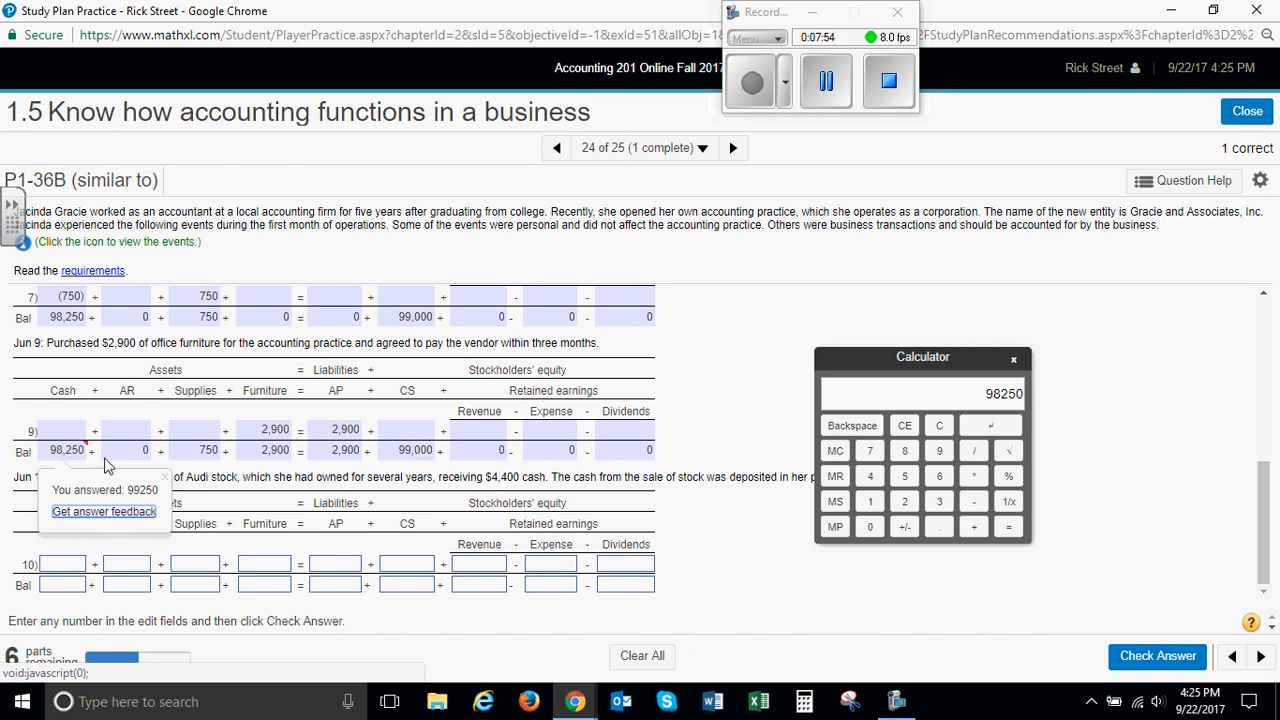
left_click(716, 384)
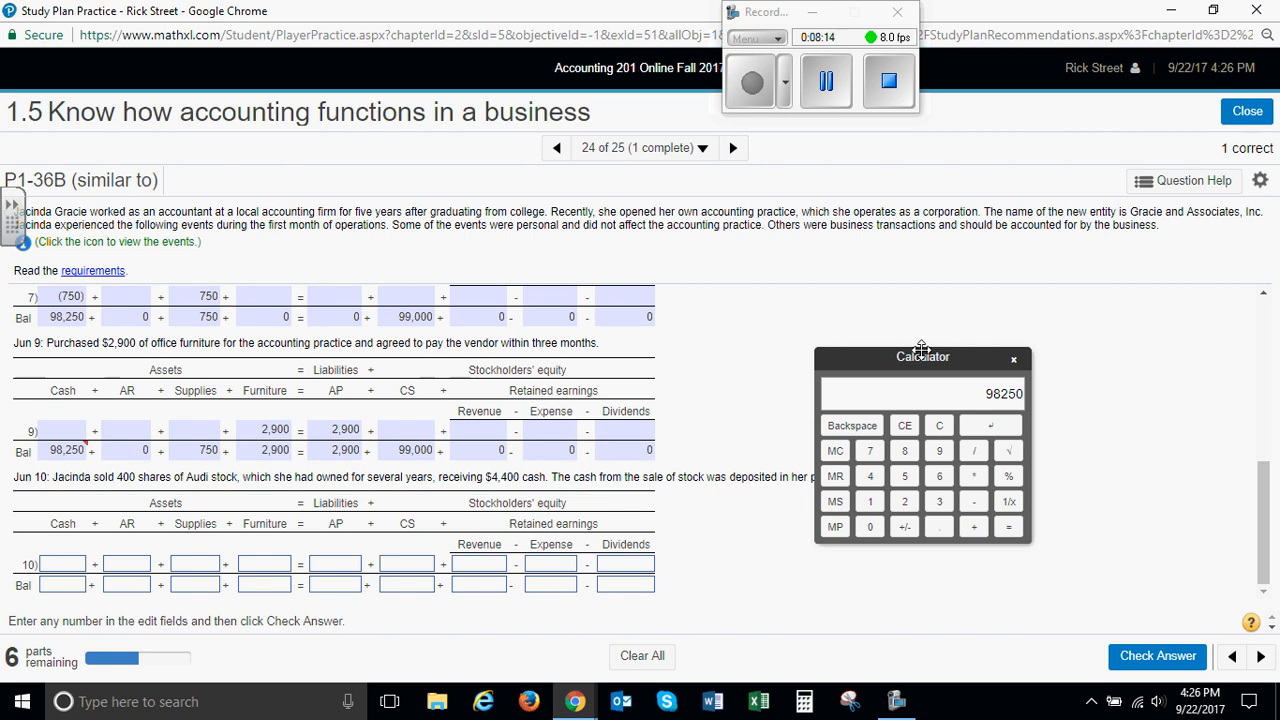
left_click_drag(878, 361, 986, 339)
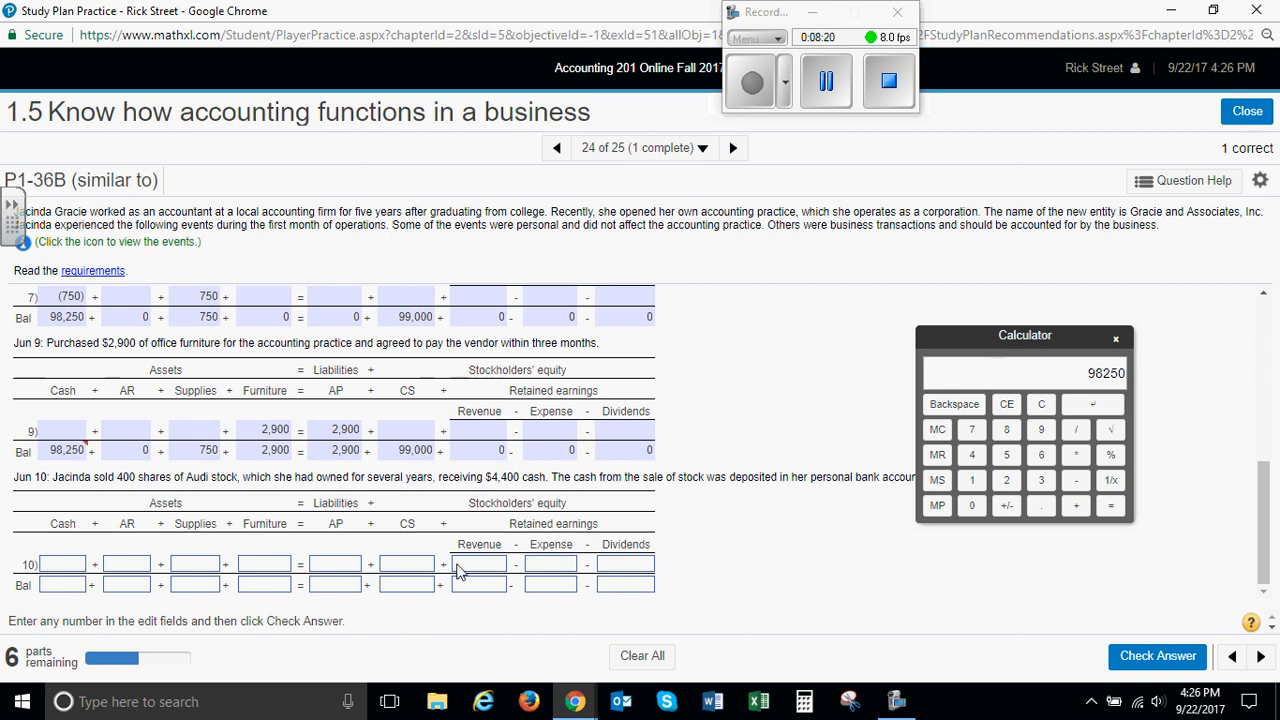
Enter the June 10 balances of 98250 for Cash, 0 for AR, 750 for Supplies and 2900 for both Furniture and AP
left_click(70, 587)
type("98")
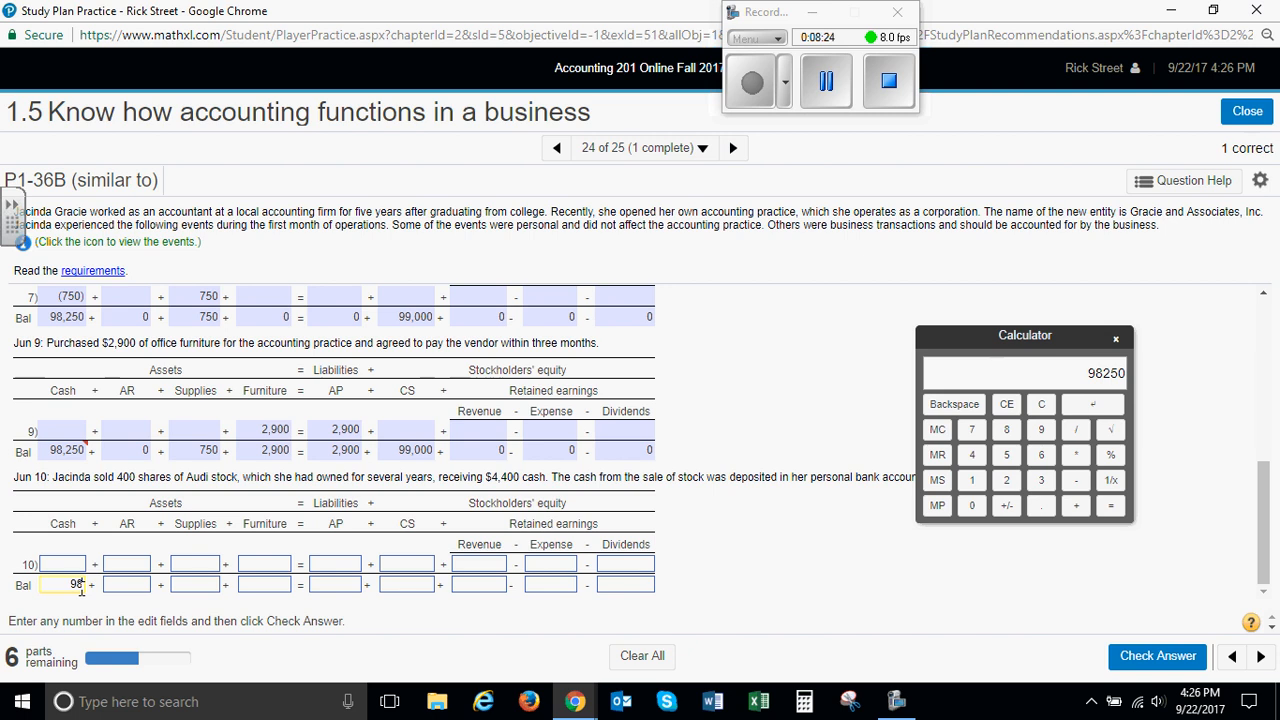
type("250")
key("Tab")
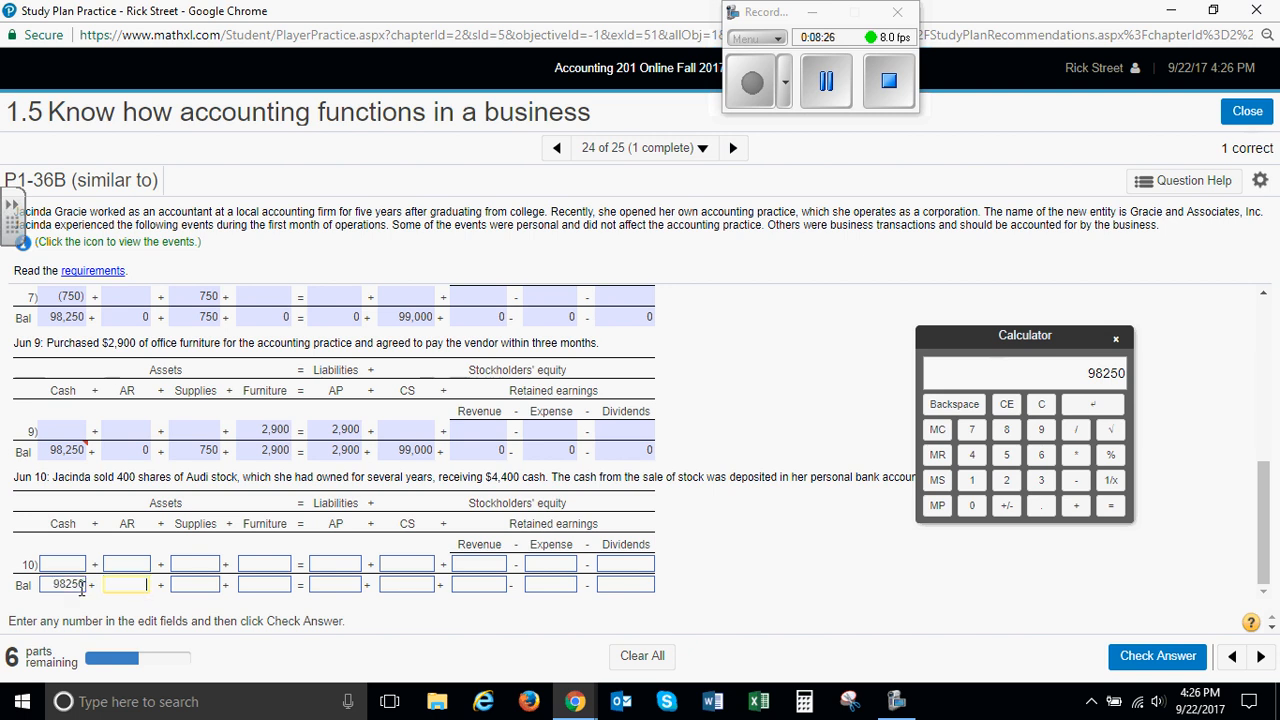
key("Tab")
type("750")
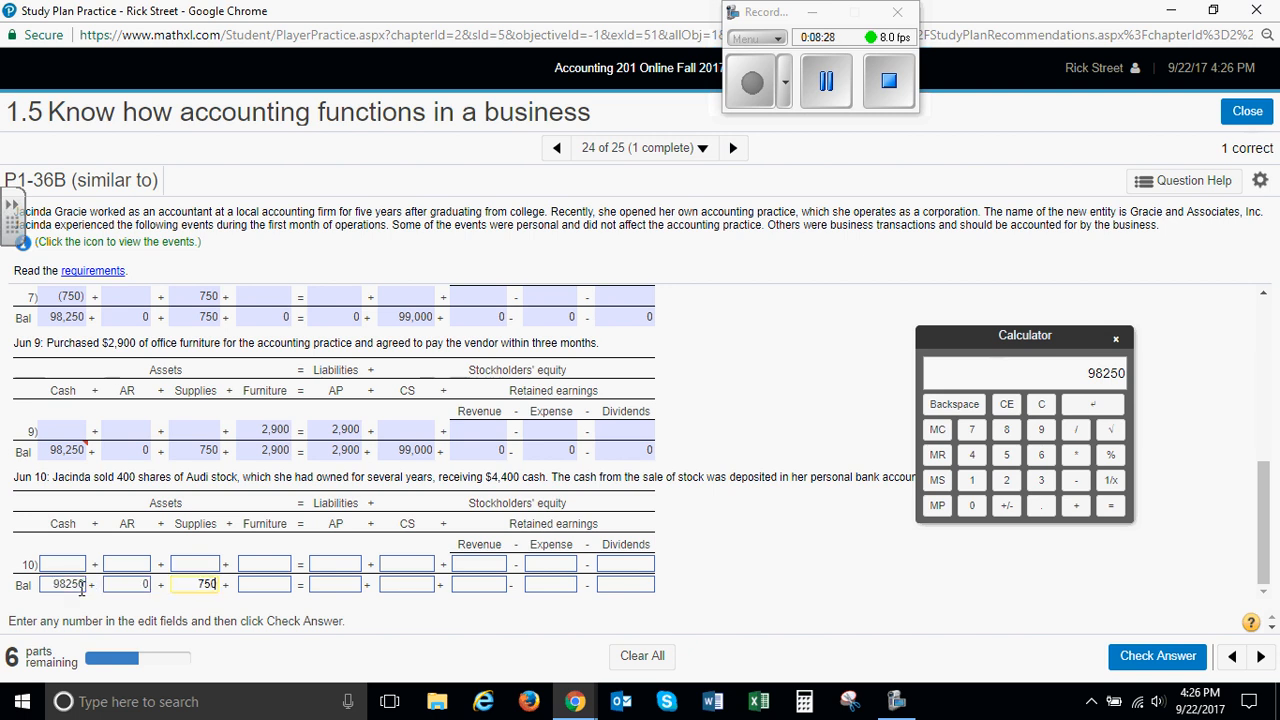
key("Tab")
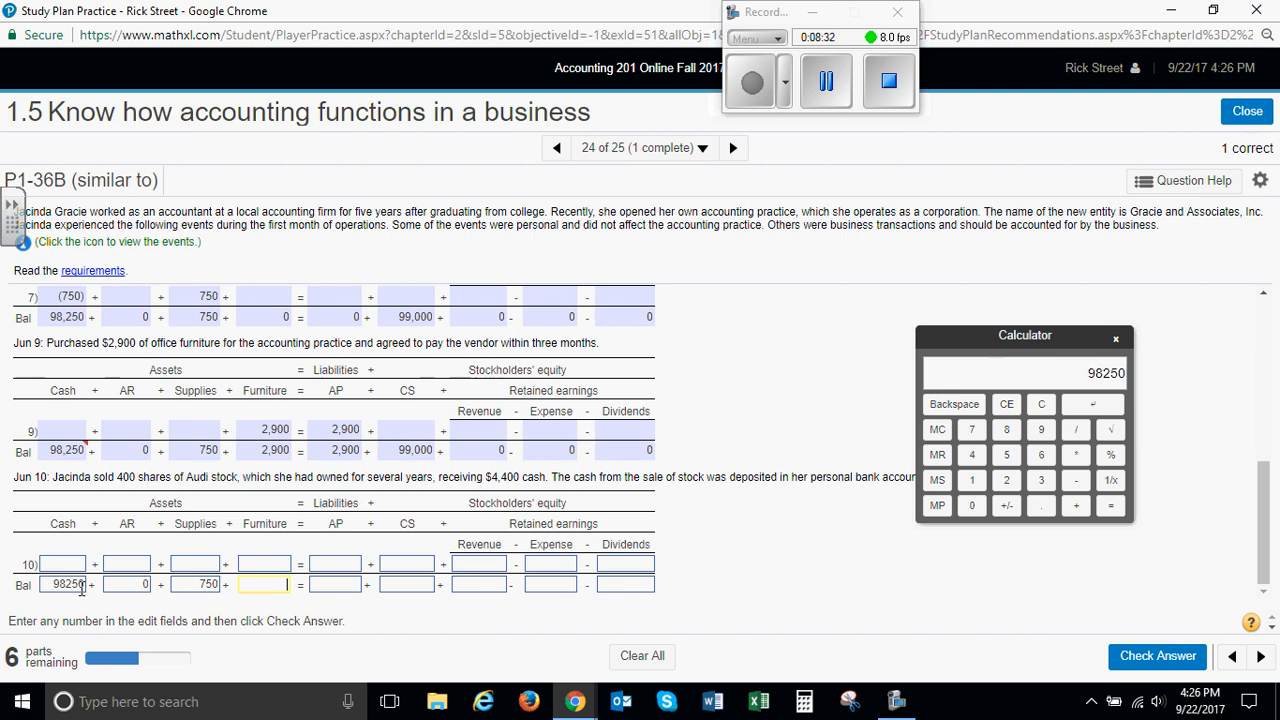
key("Tab")
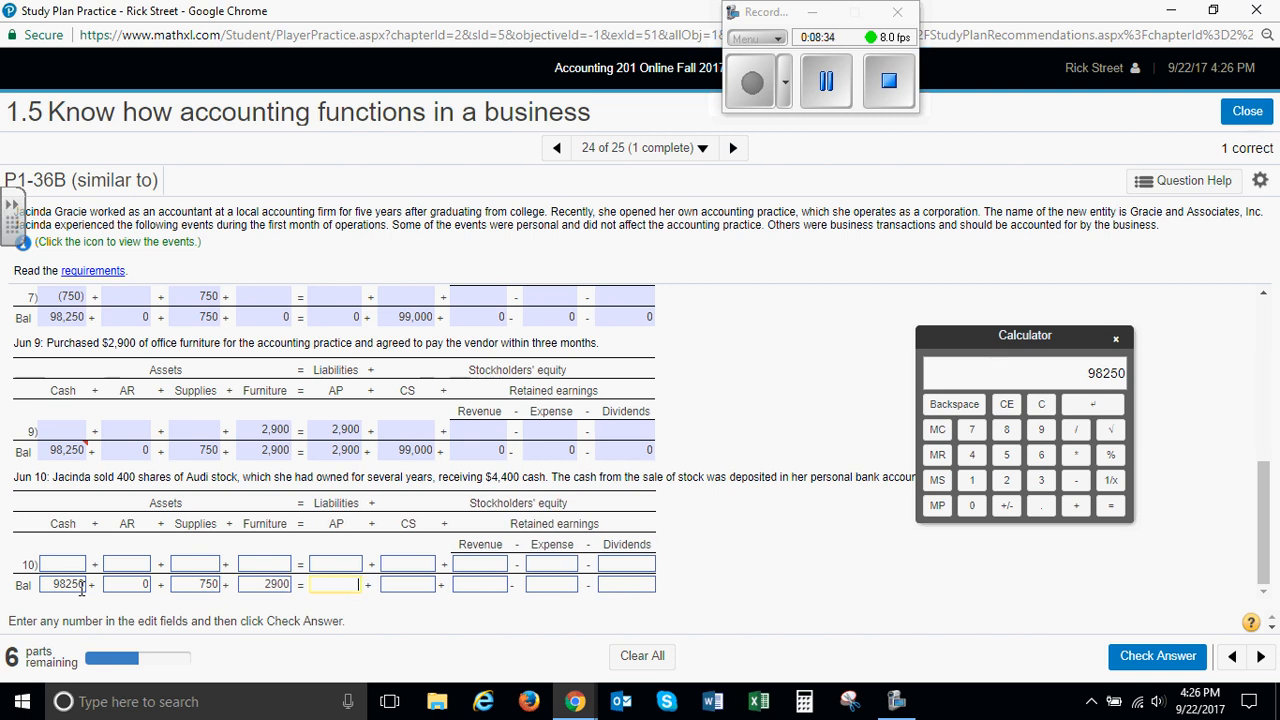
type("2900")
key("Tab")
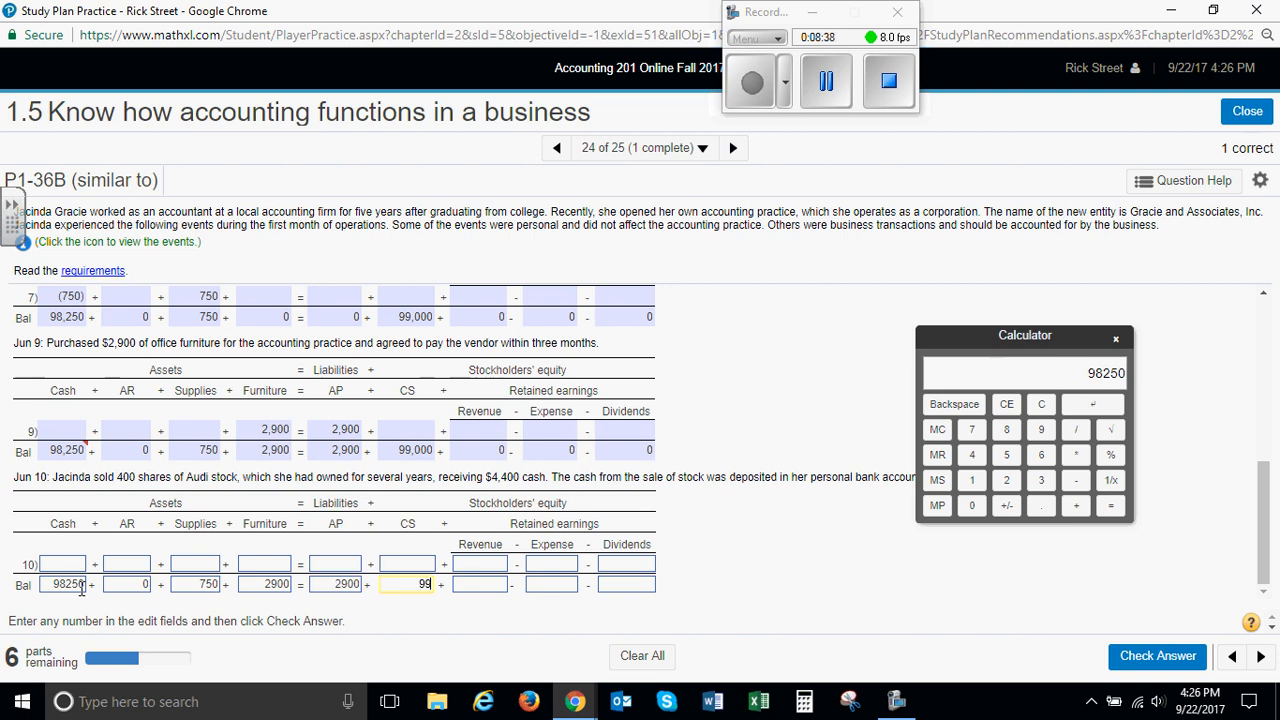
Enter the June 10 balances of 99000 for CS and 0 for Revenue, Expense and Dividends, and submit the answer for checking
key("Tab")
type("0")
key("Tab")
type("0")
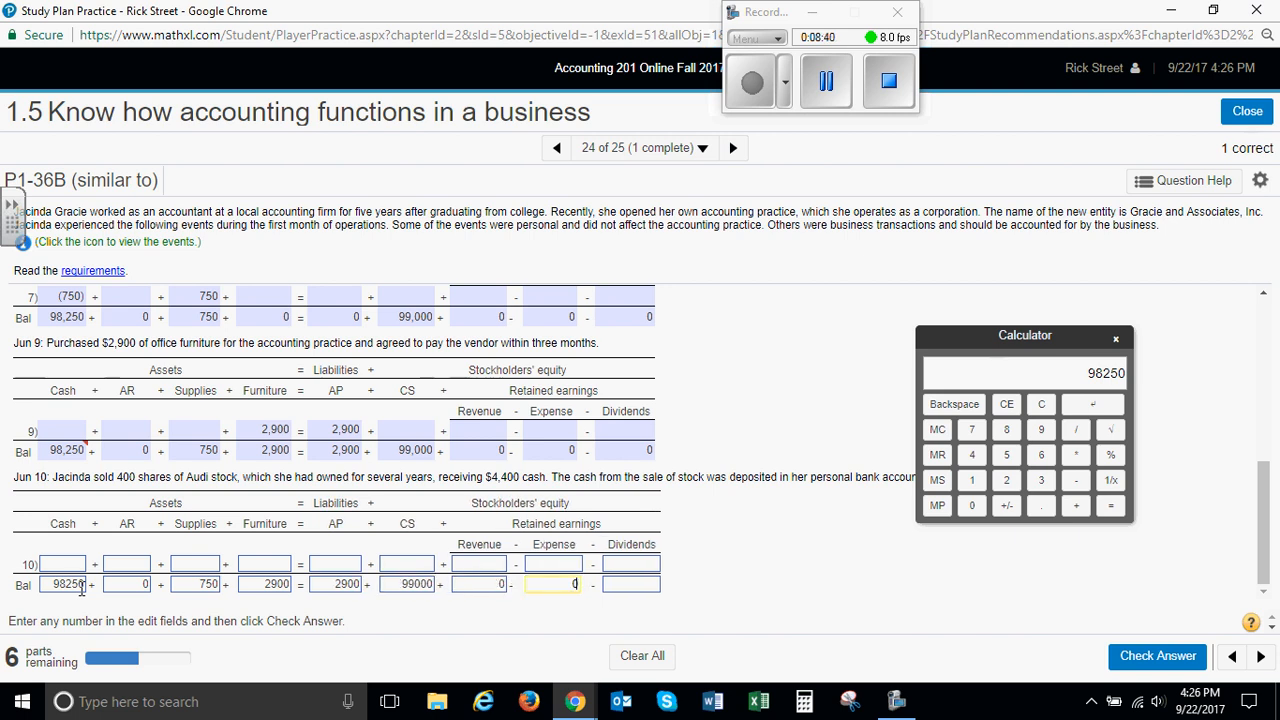
key("Tab")
type("0")
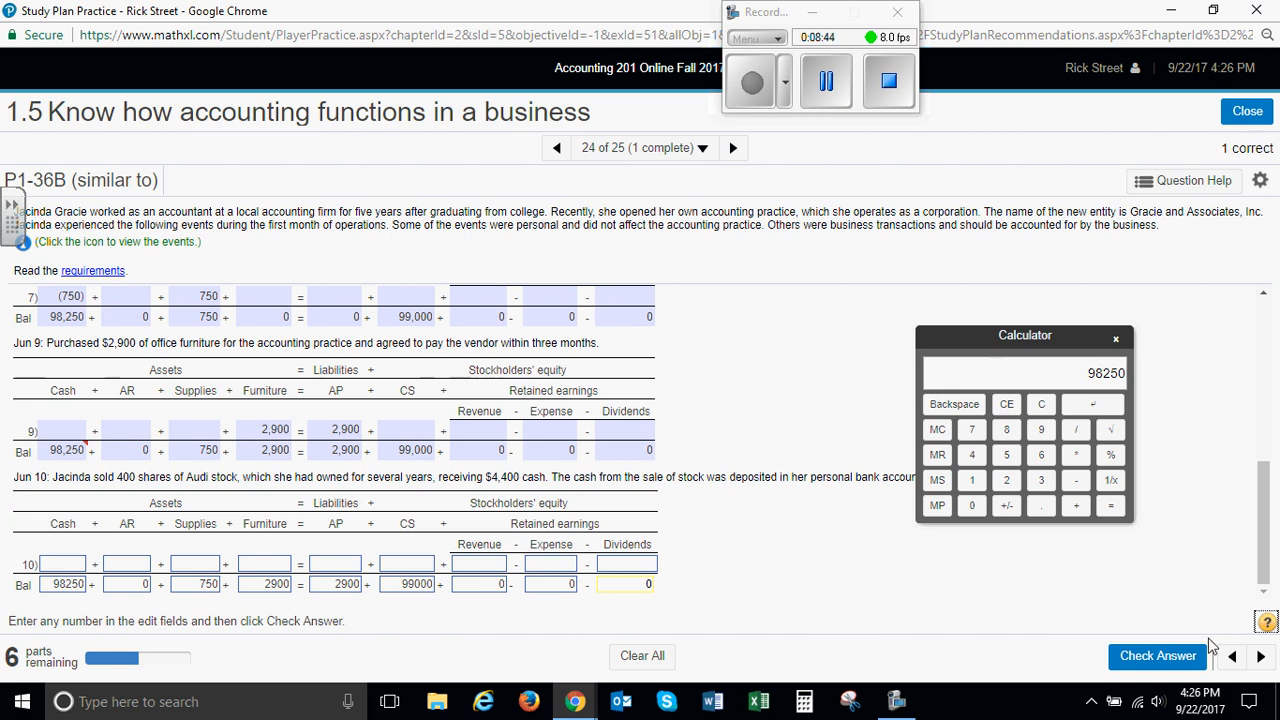
left_click(1160, 656)
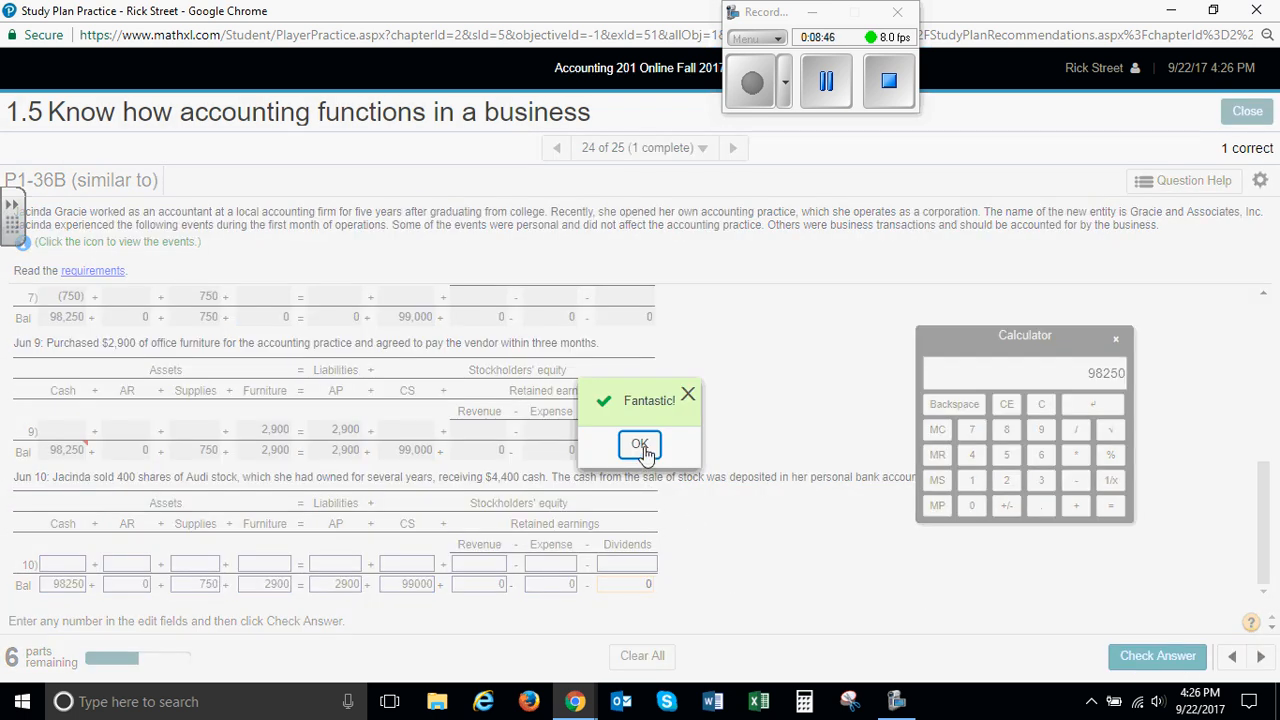
left_click(641, 445)
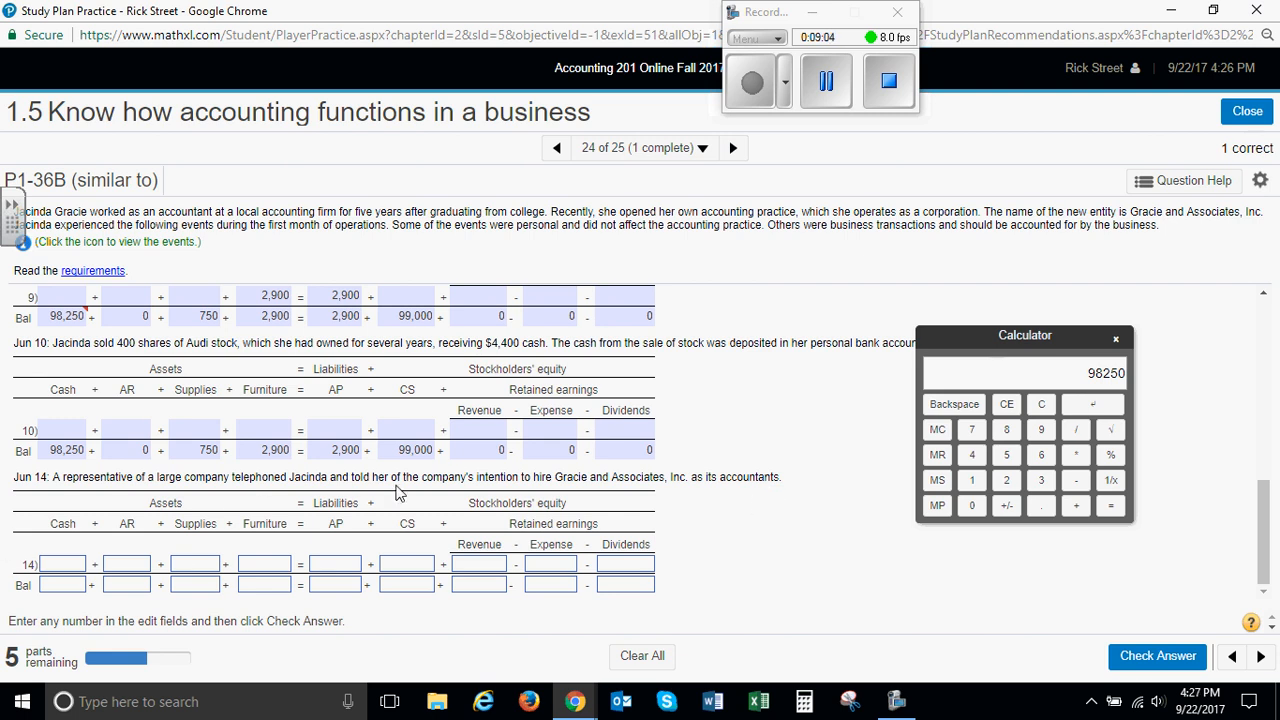
Enter the June 14 balances of 98250 for Cash, 0 for AR, 750 for Supplies and 2900 for both Furniture and AP
left_click(64, 586)
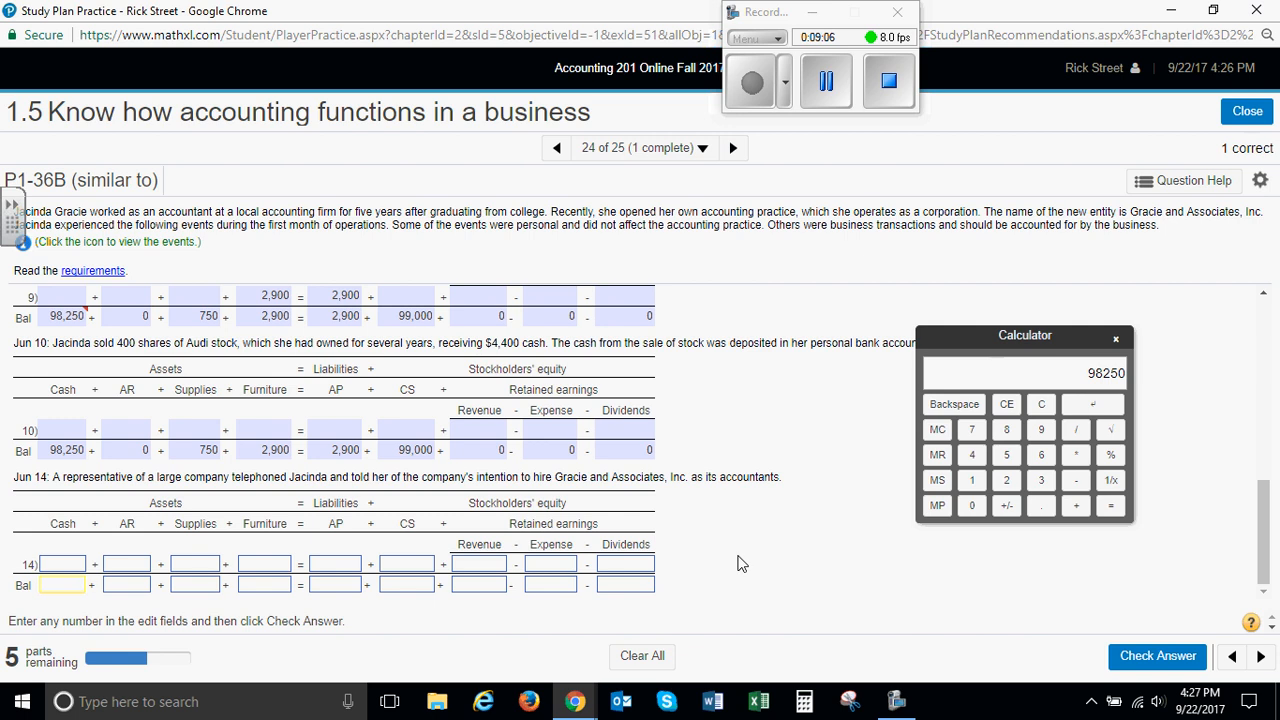
type("98250")
key("Tab")
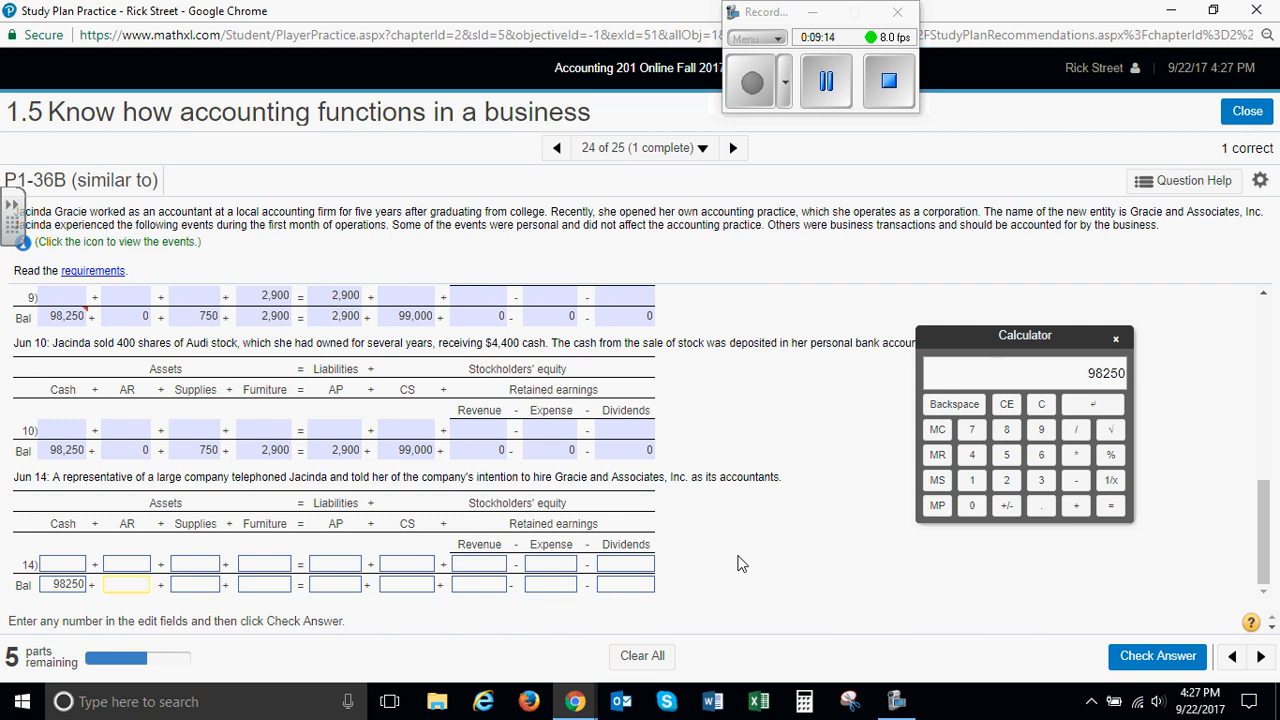
key("Tab")
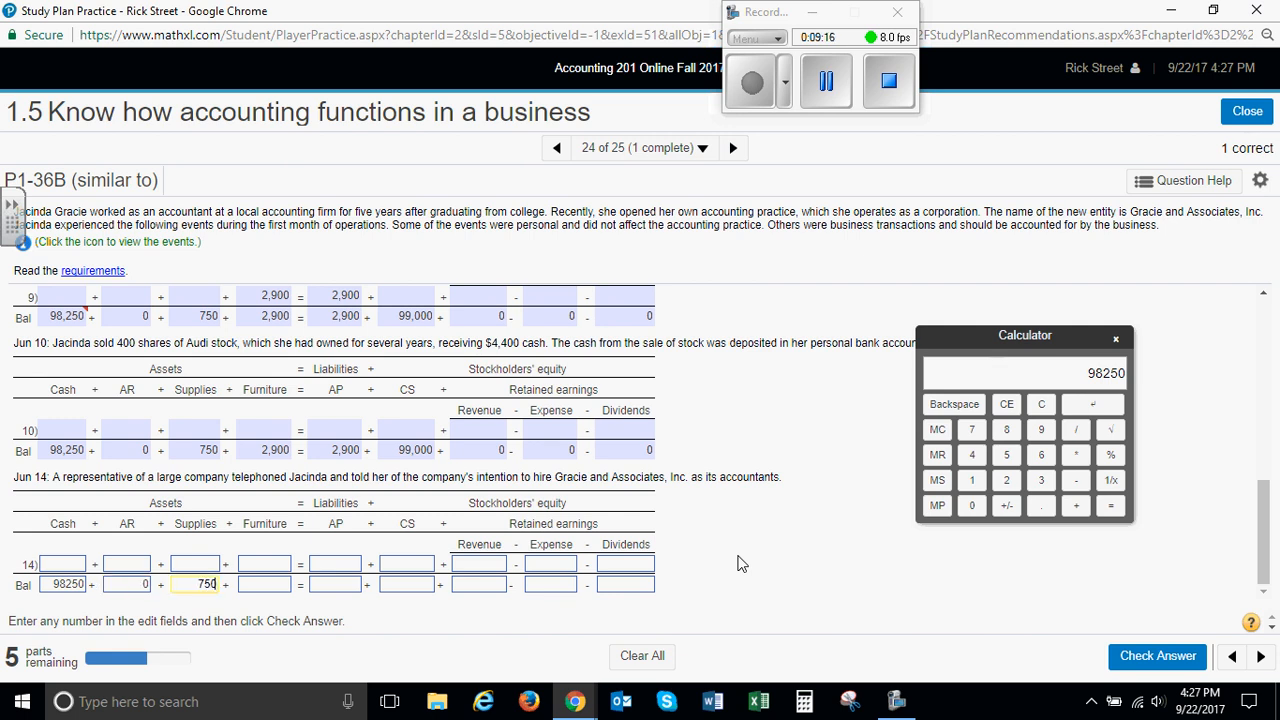
key("Tab")
type("29")
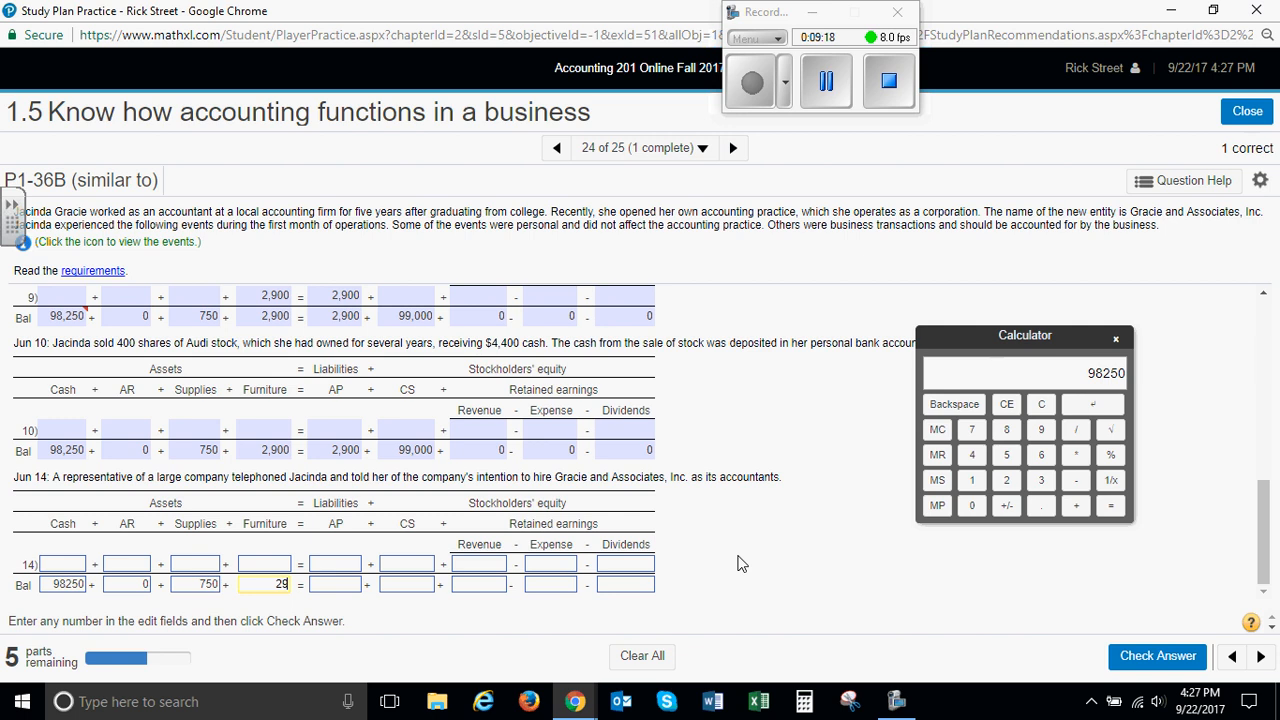
type("00")
key("Tab")
type("2900")
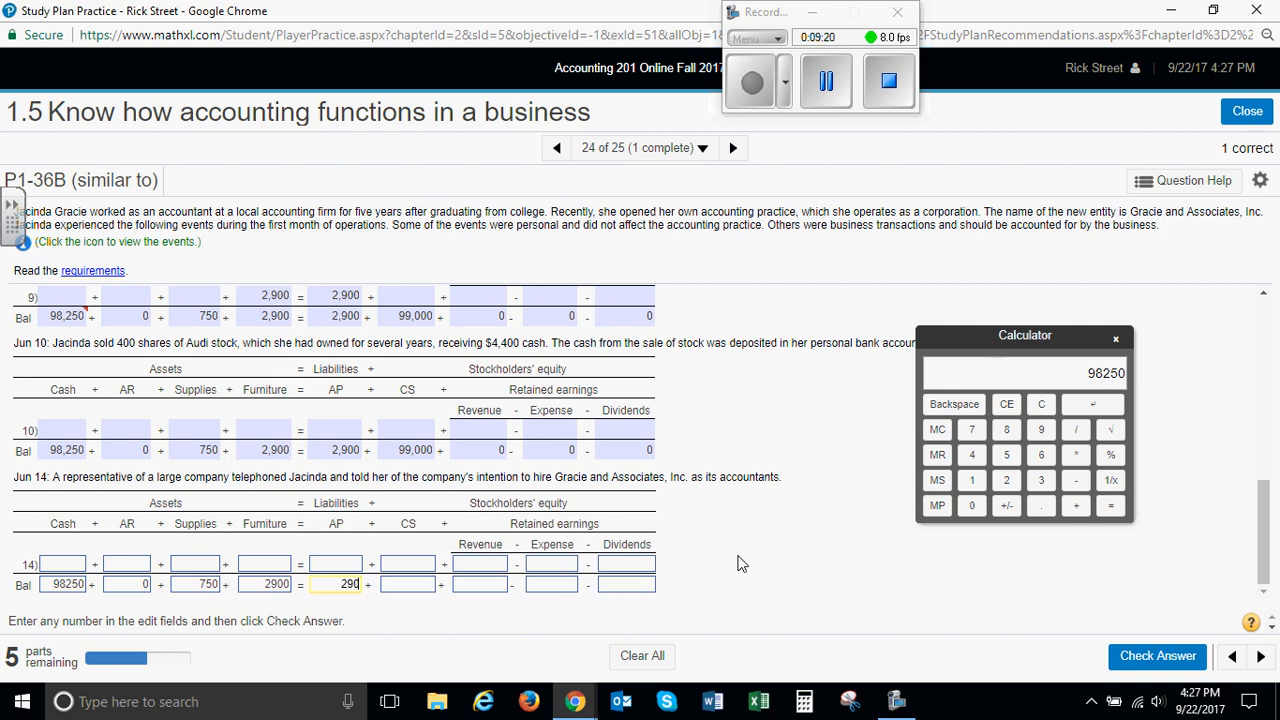
Enter the June 14 balances of 99000 for CS and 0 for Revenue, Expense and Dividends, and submit the answer for checking
key("Tab")
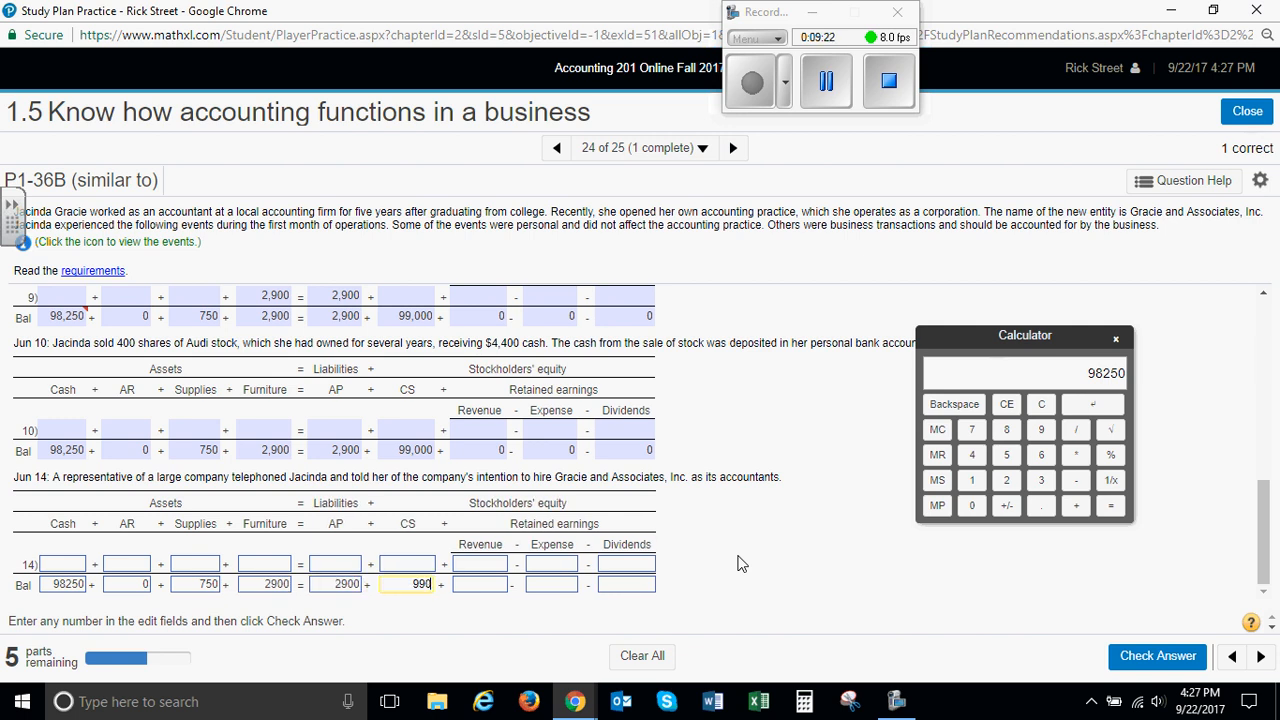
type("99000")
key("Tab")
type("0")
key("Tab")
type("0")
key("Tab")
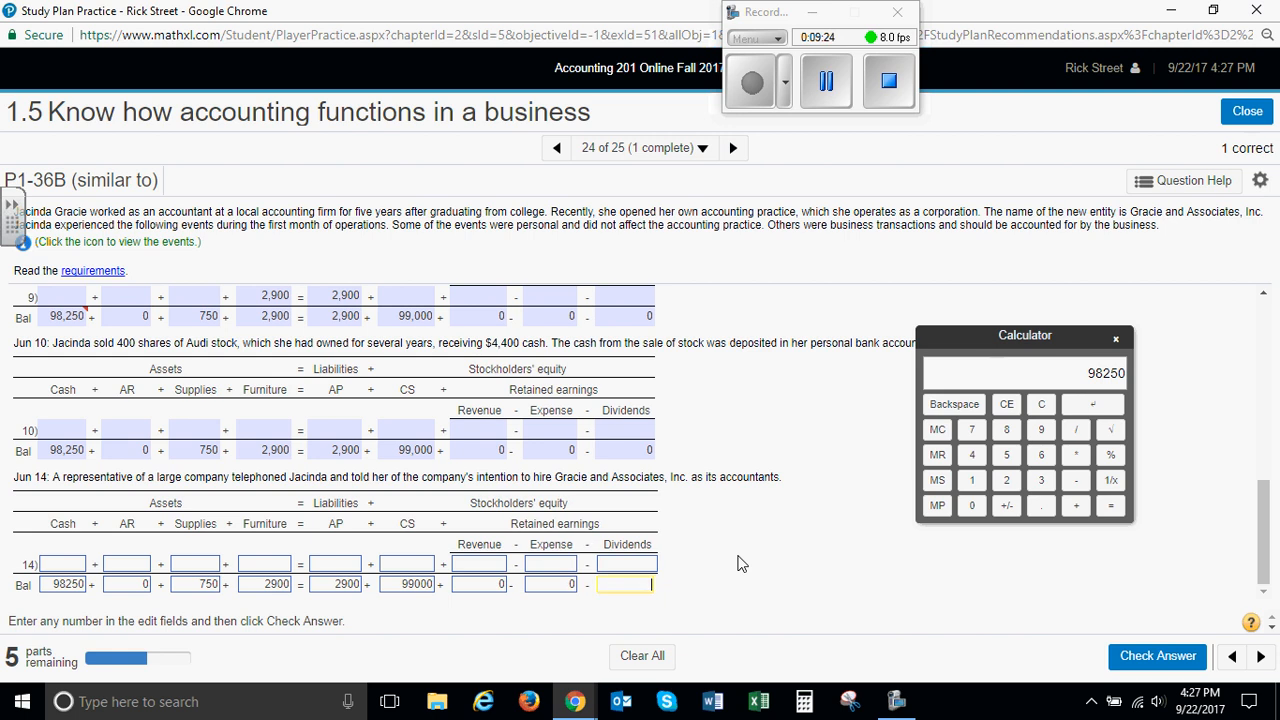
type("0")
left_click(1150, 656)
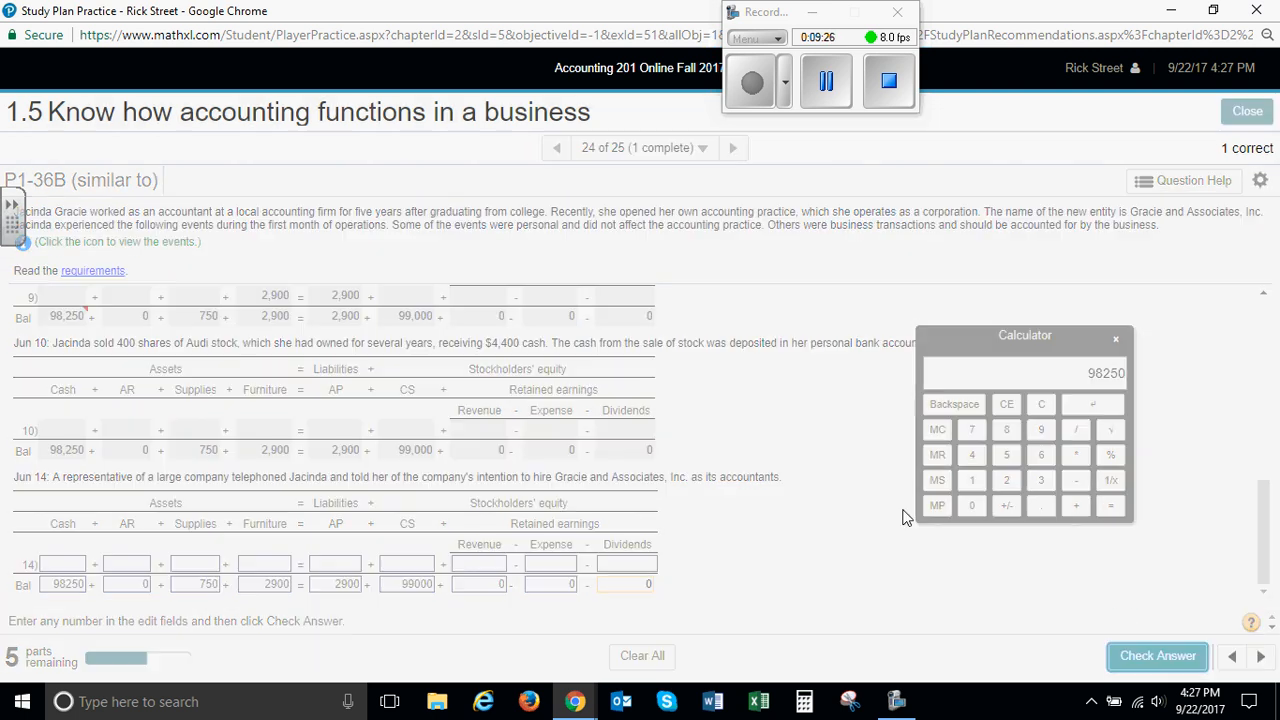
left_click(645, 444)
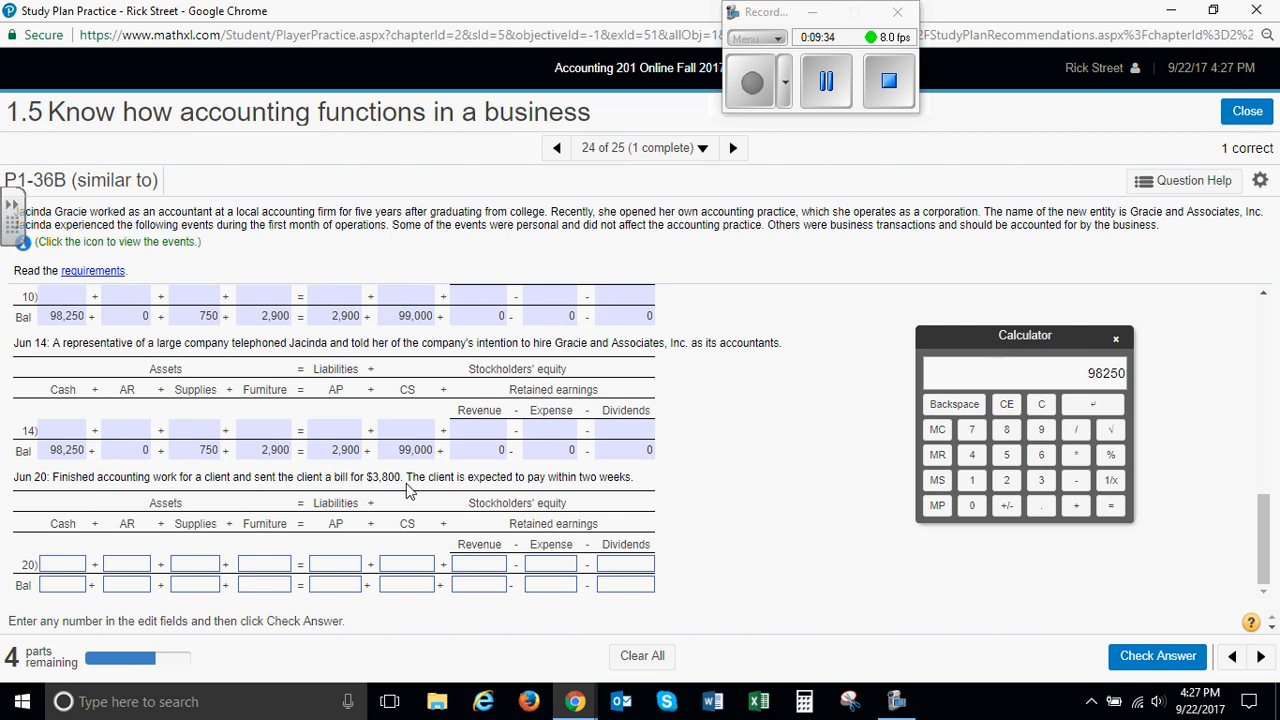
Record the June 20 client billing as 3800 in Revenue and 3800 in AR on the transaction line
left_click(487, 566)
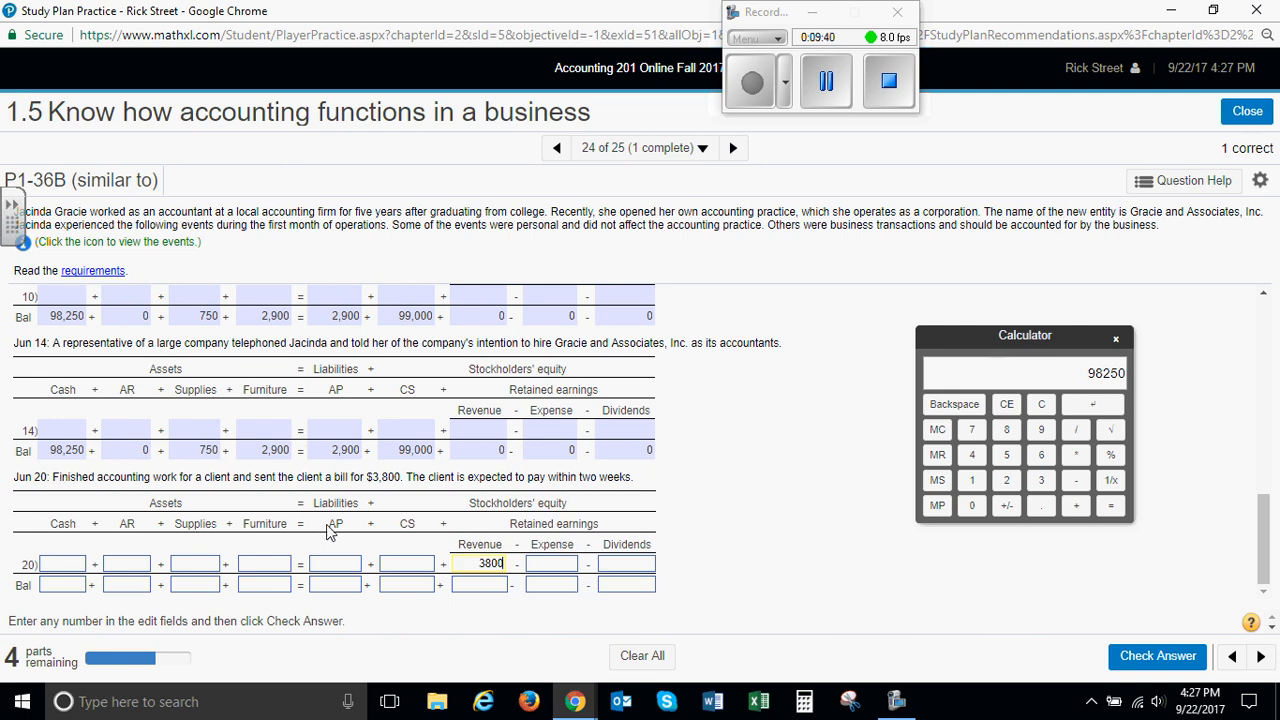
left_click(135, 566)
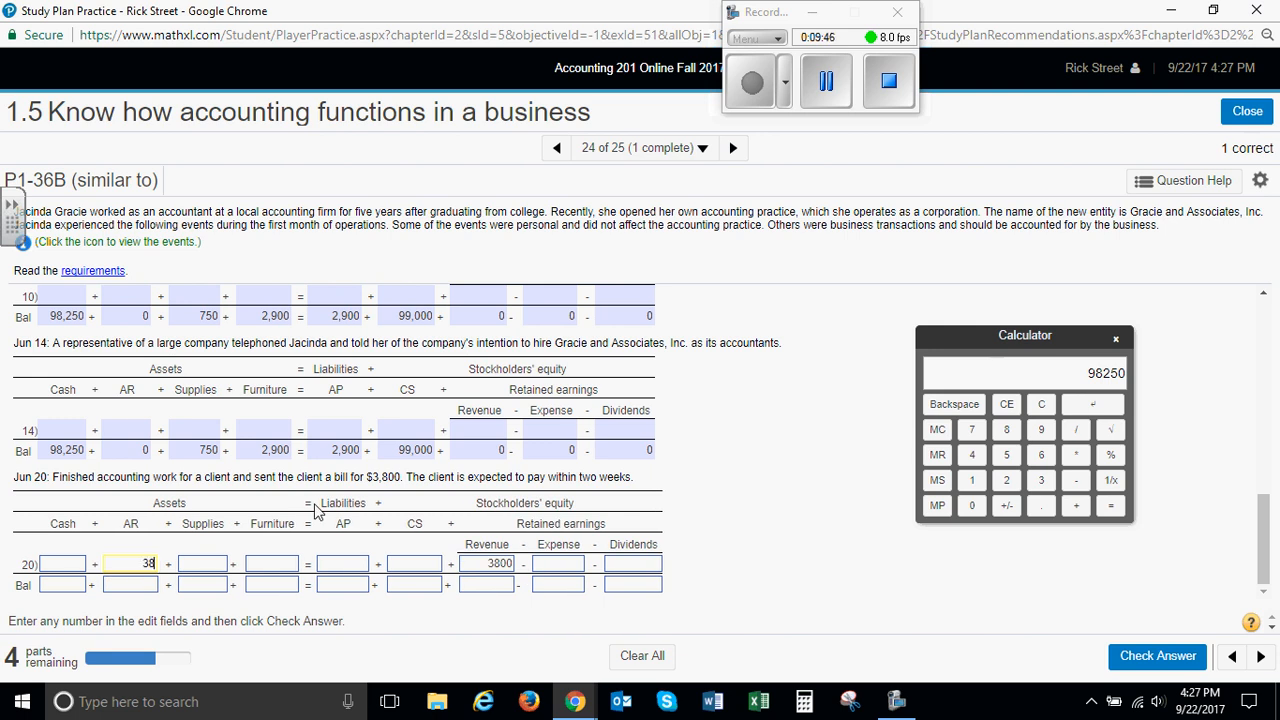
key("Tab")
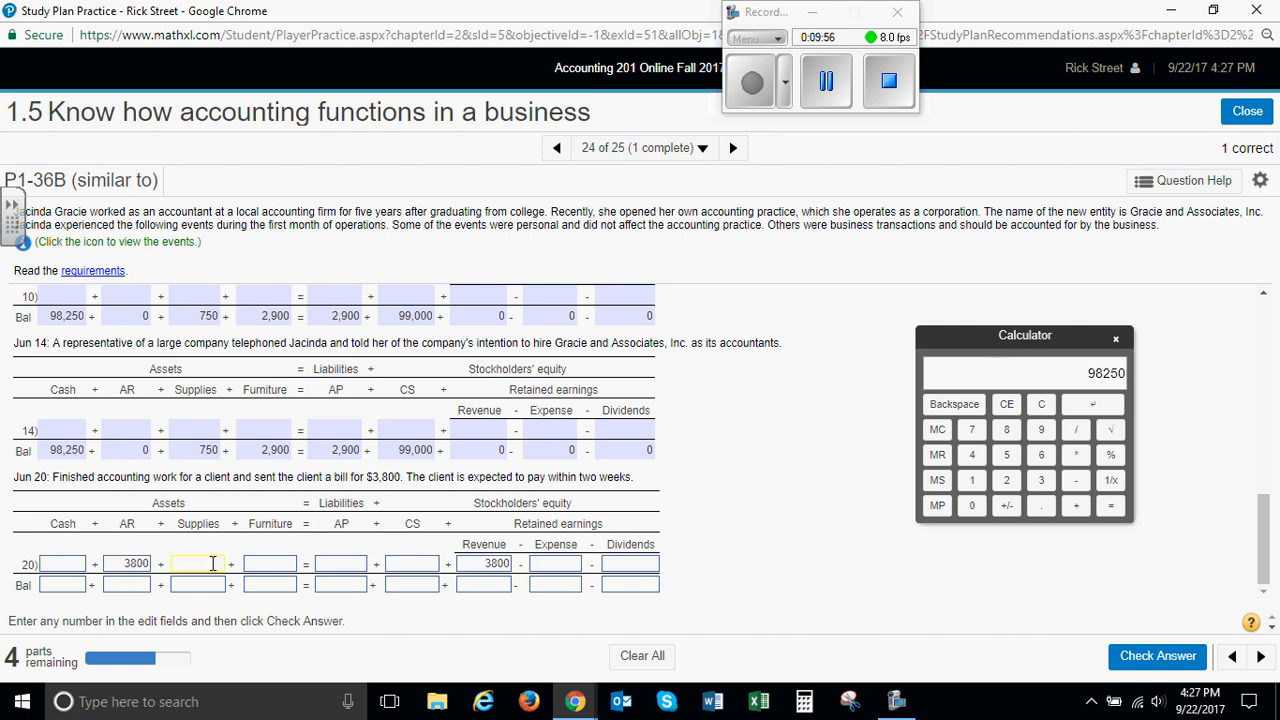
Enter 98250 as the June 20 Cash balance, removing any surplus digits
left_click(62, 587)
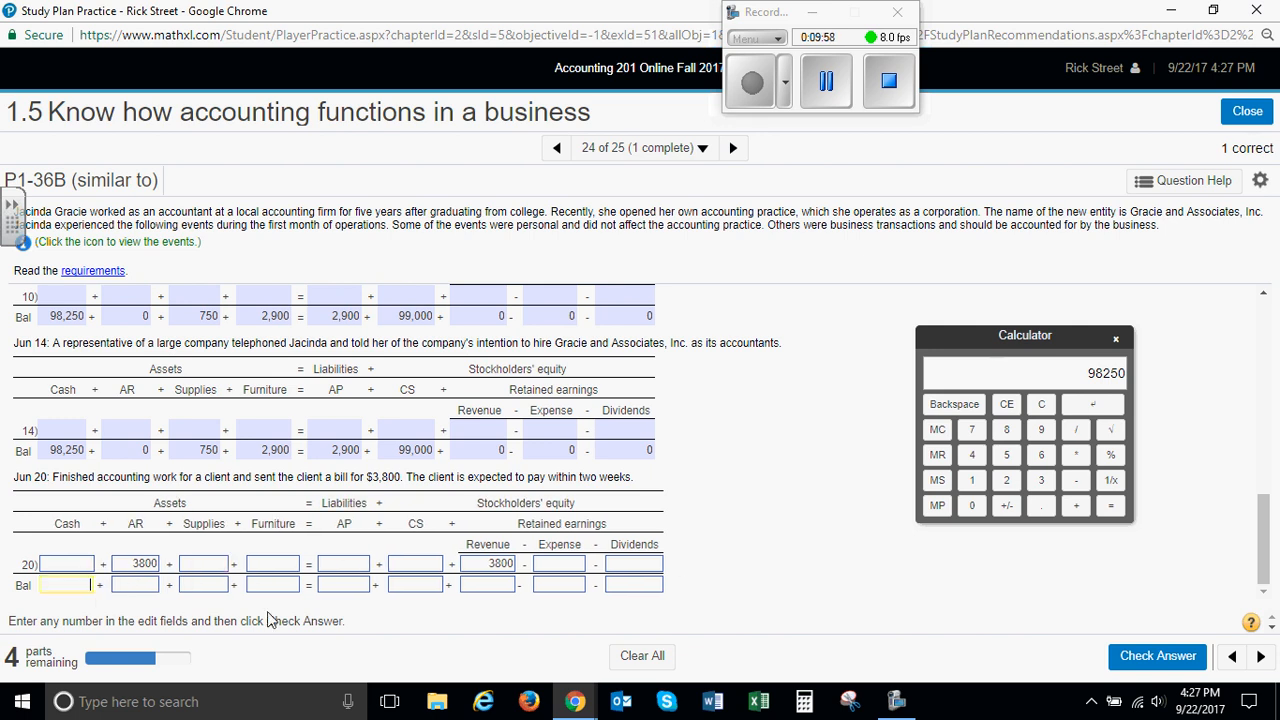
type("98250300")
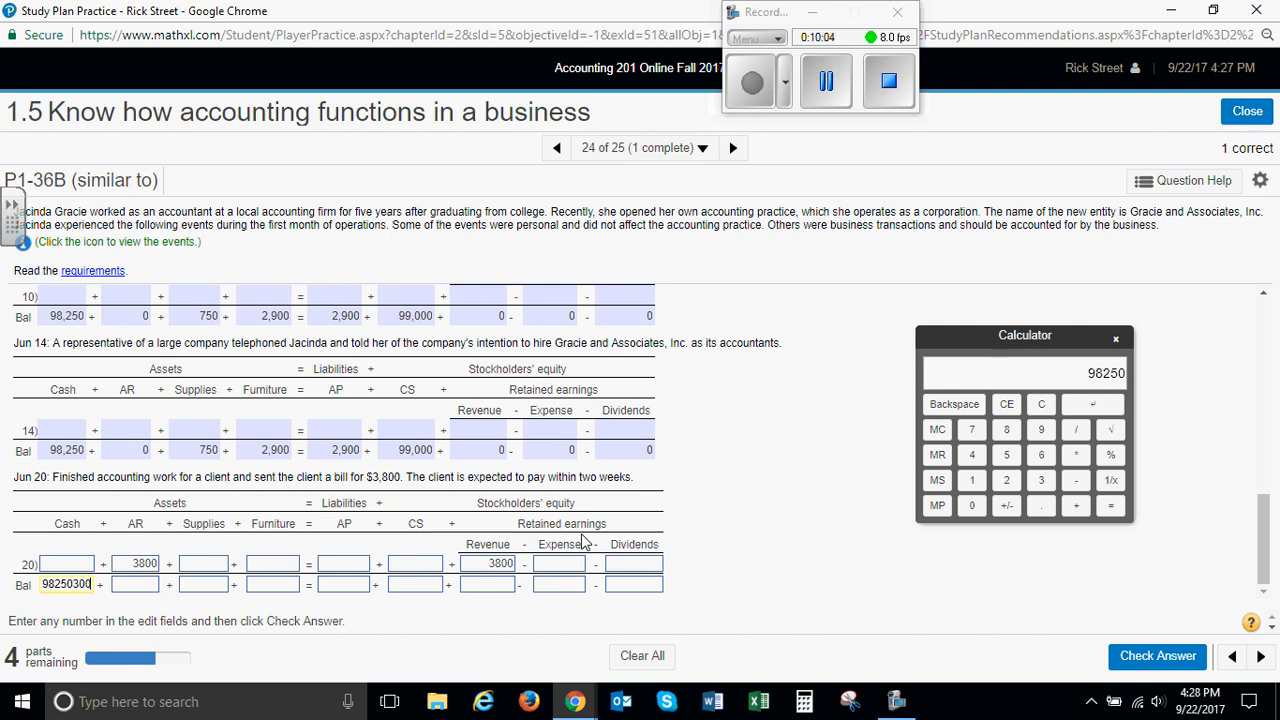
key("BackSpace")
key("BackSpace")
key("BackSpace")
Enter the June 20 balances of 3800 for AR, 750 for Supplies and 2900 for both Furniture and AP
key("Tab")
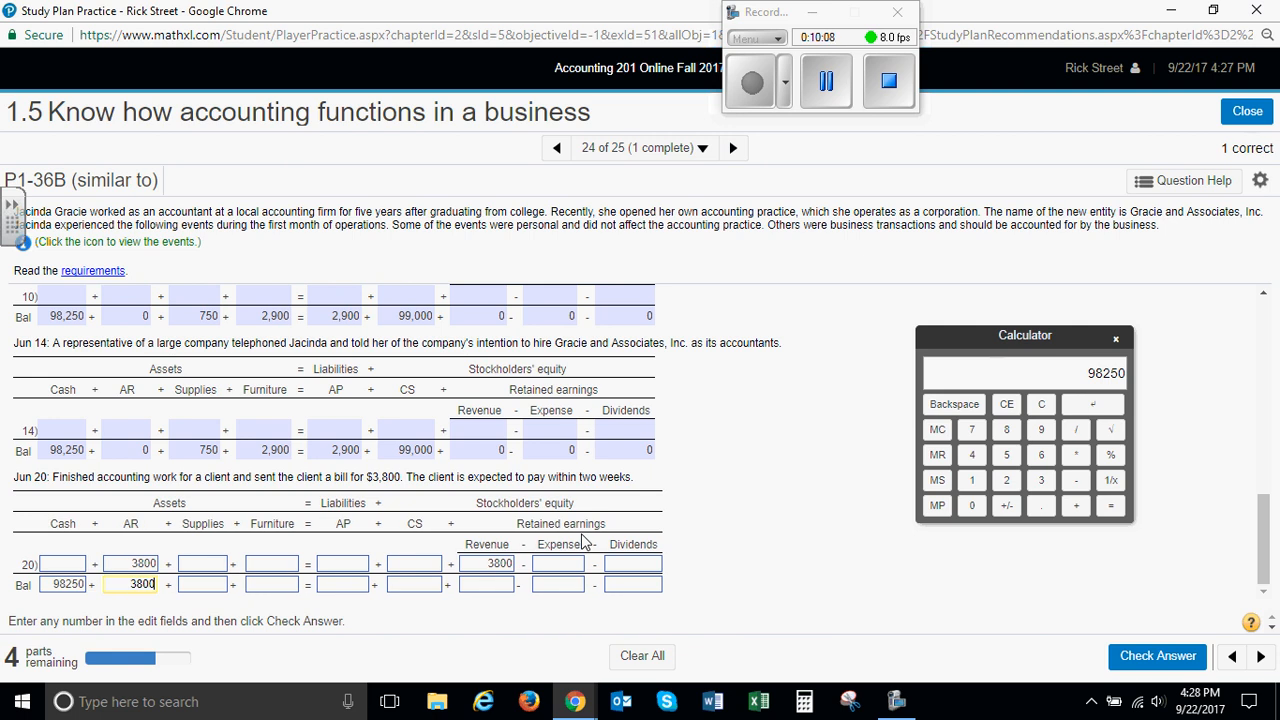
type("3800")
key("Tab")
type("750")
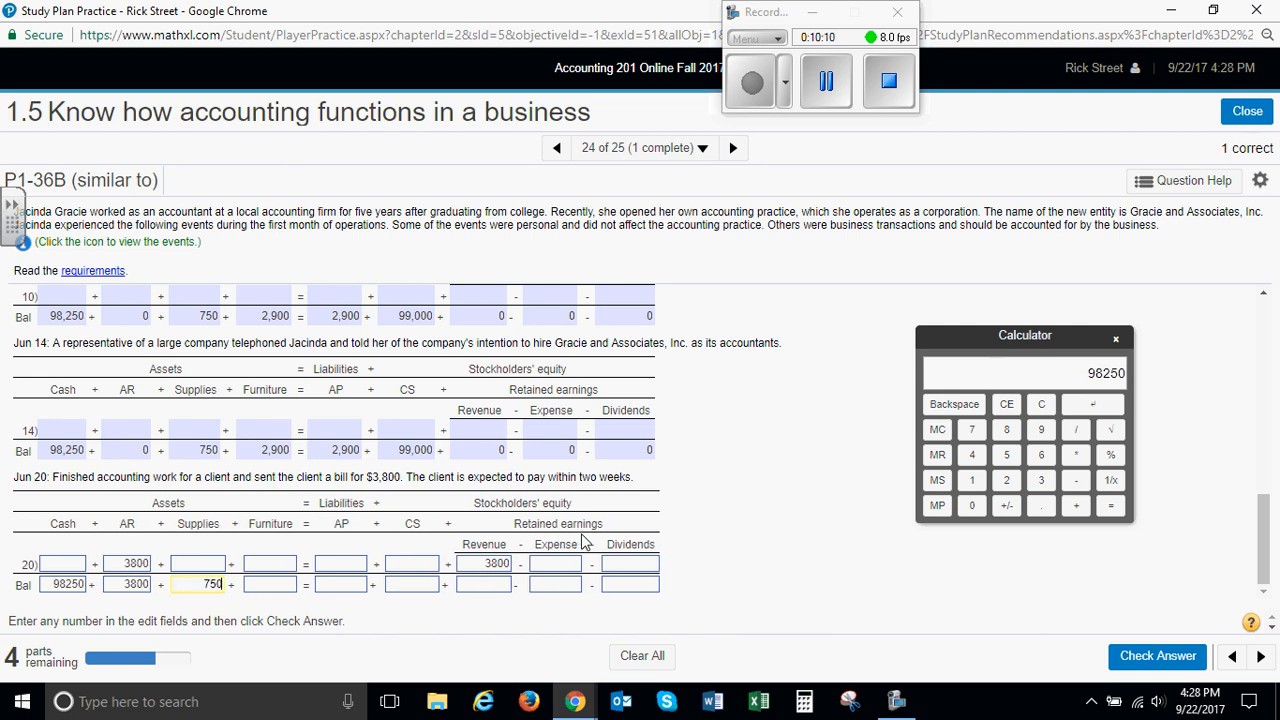
key("Tab")
type("2900")
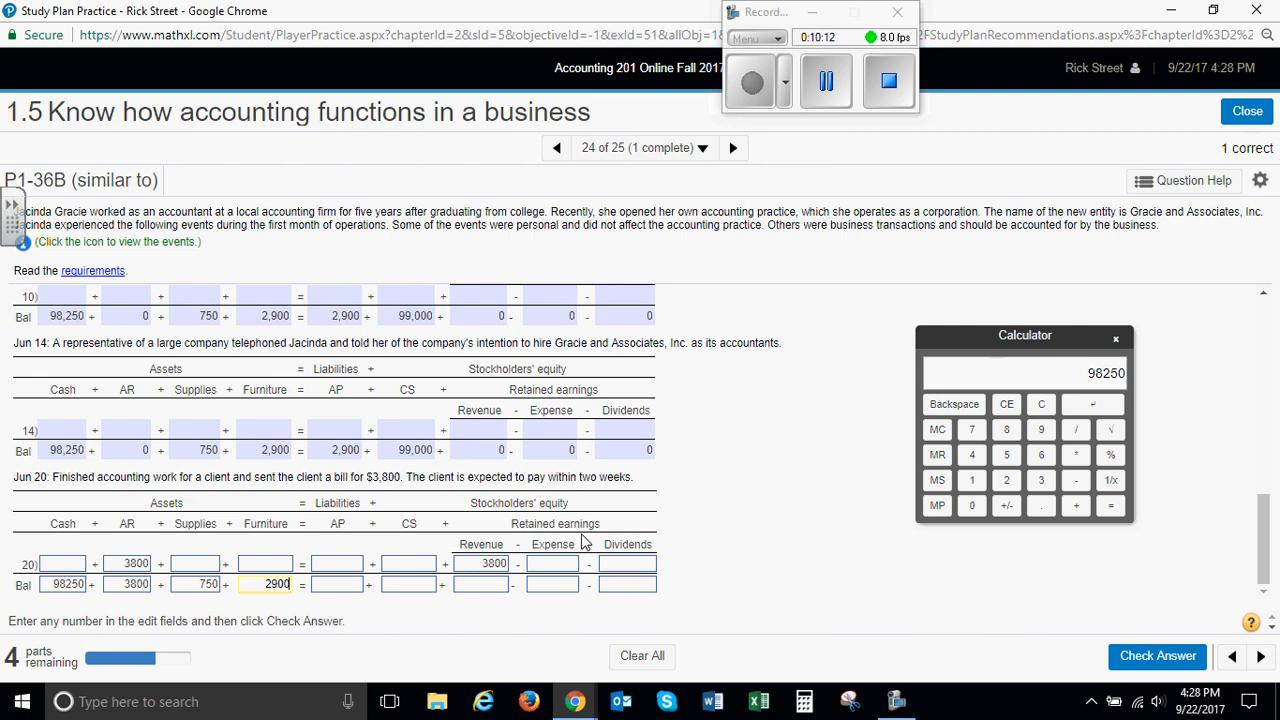
key("Tab")
type("2900")
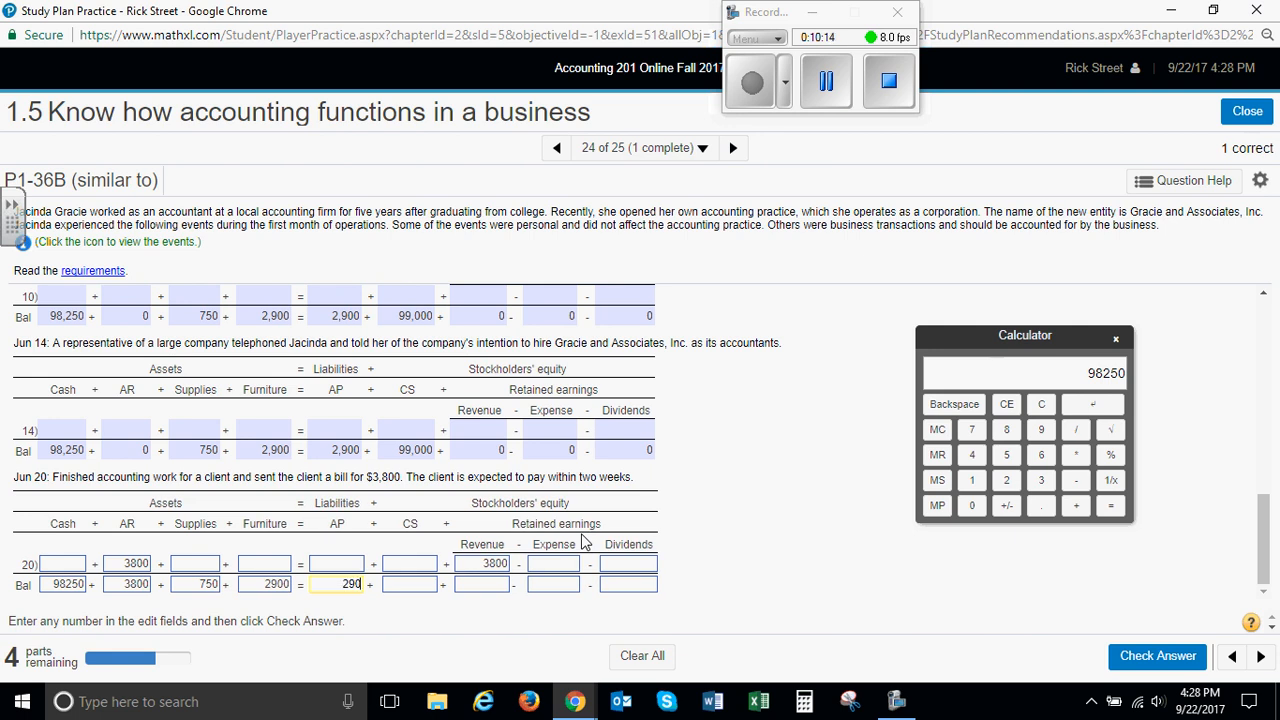
Enter the June 20 balances of 99000 for CS, 3800 for Revenue and 0 for Expense and Dividends, and submit the answer
key("Tab")
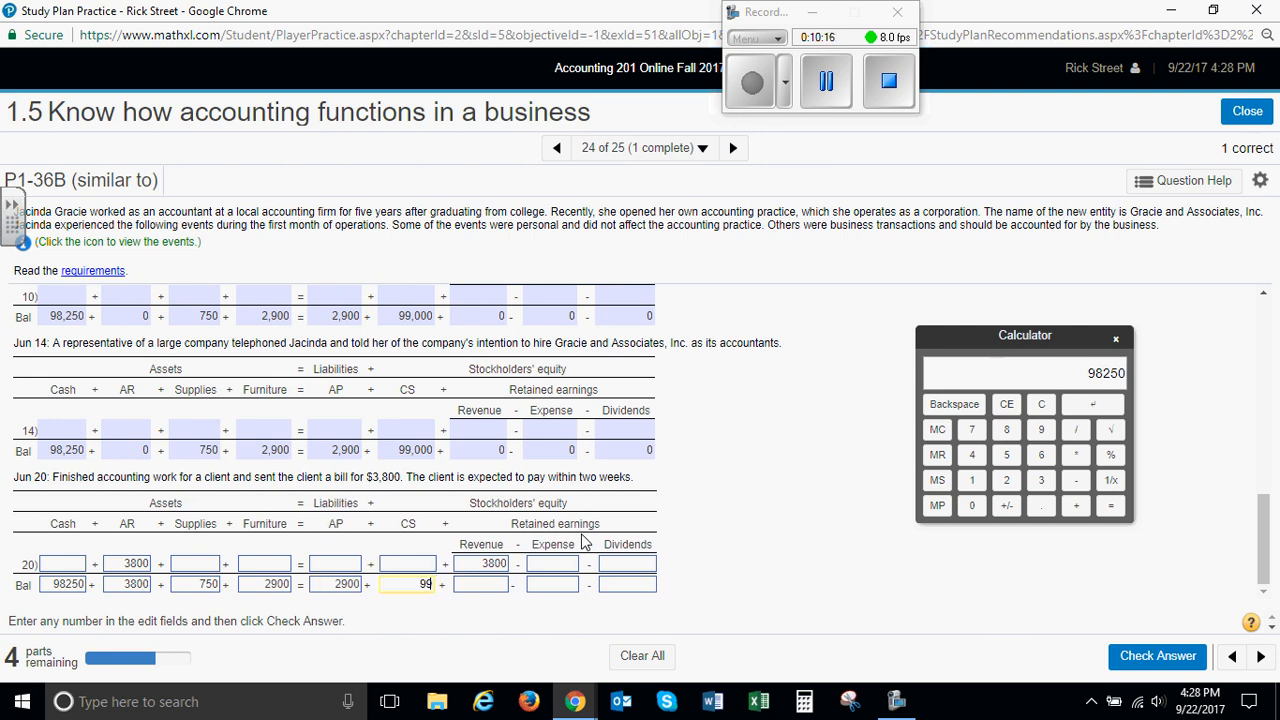
key("Tab")
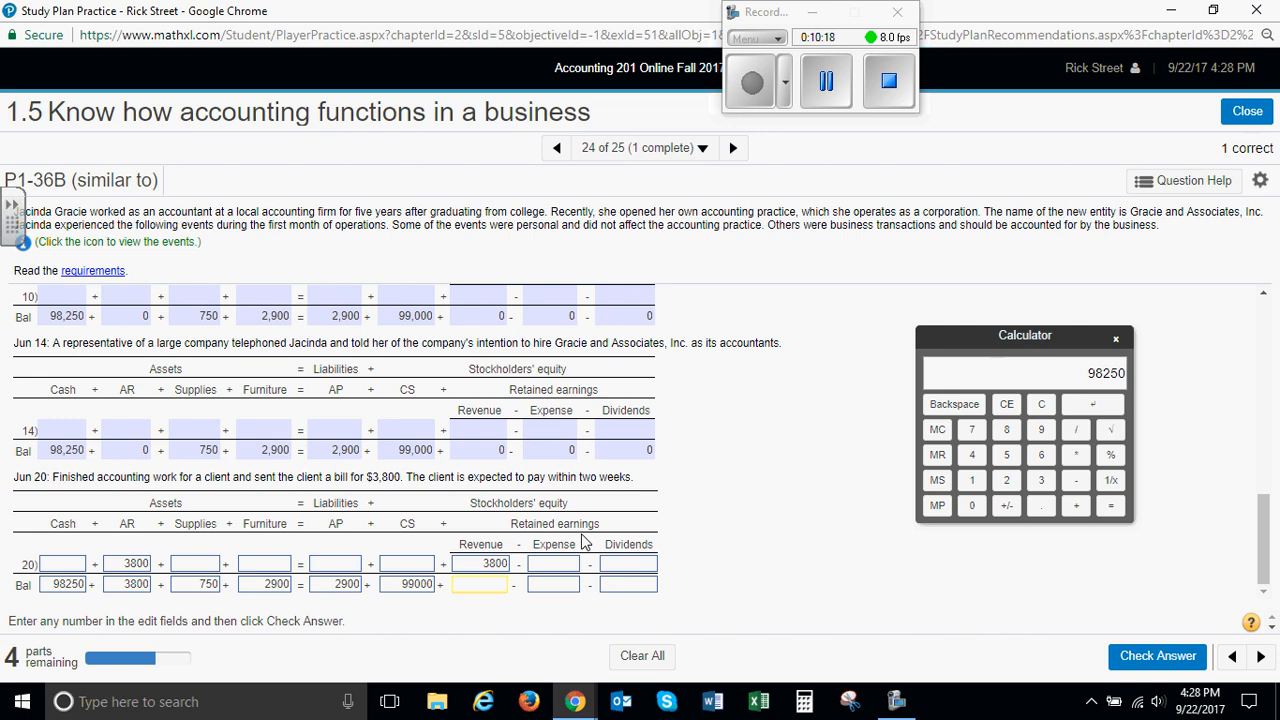
type("3800")
key("Tab")
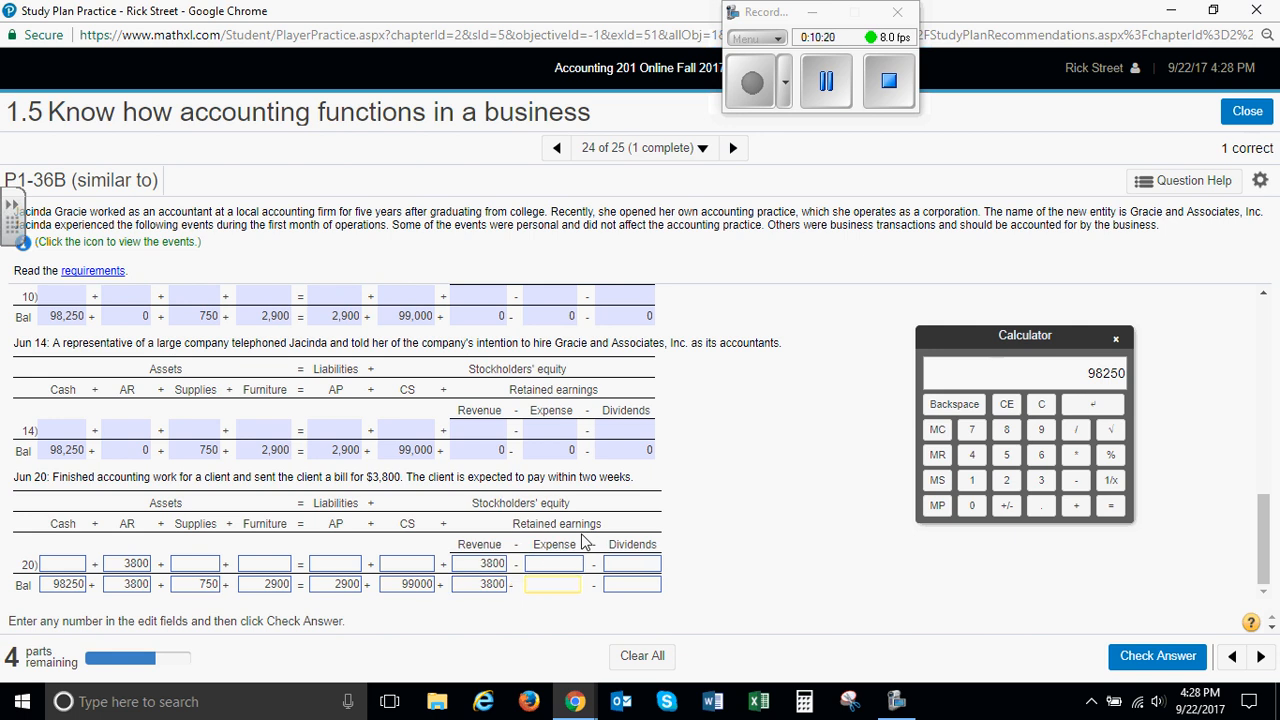
key("Tab")
key("Tab")
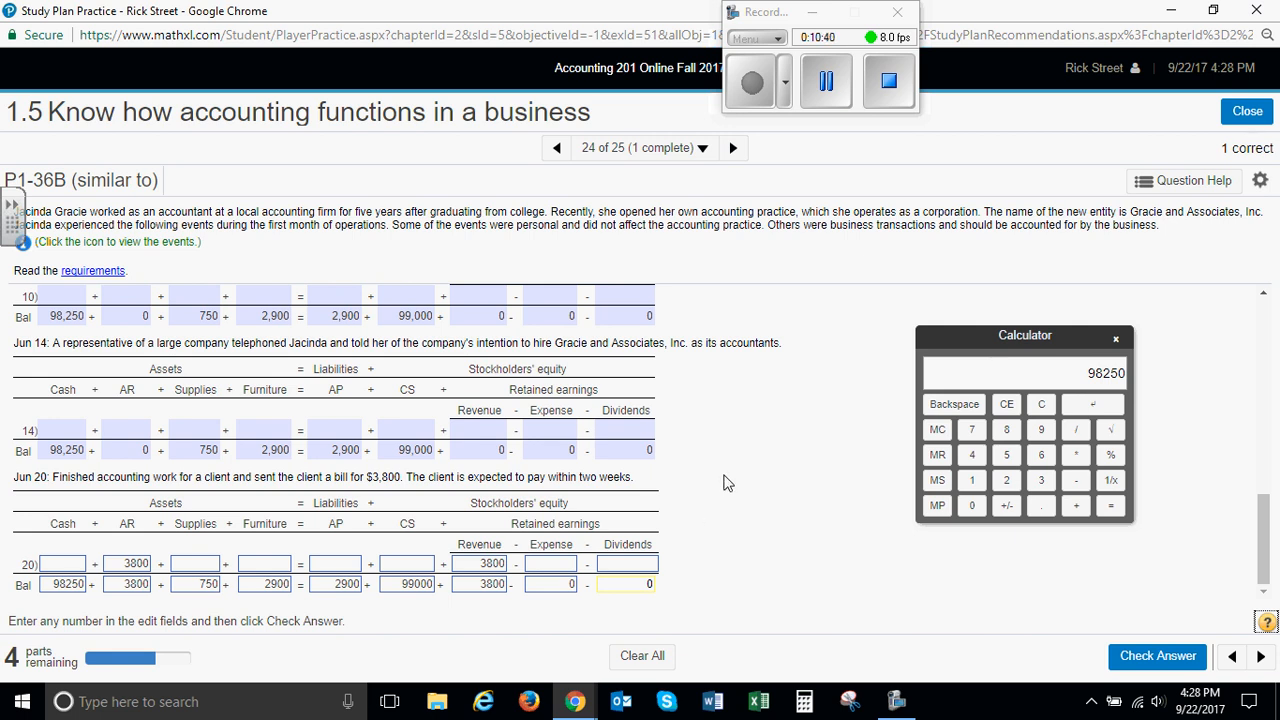
left_click(1145, 656)
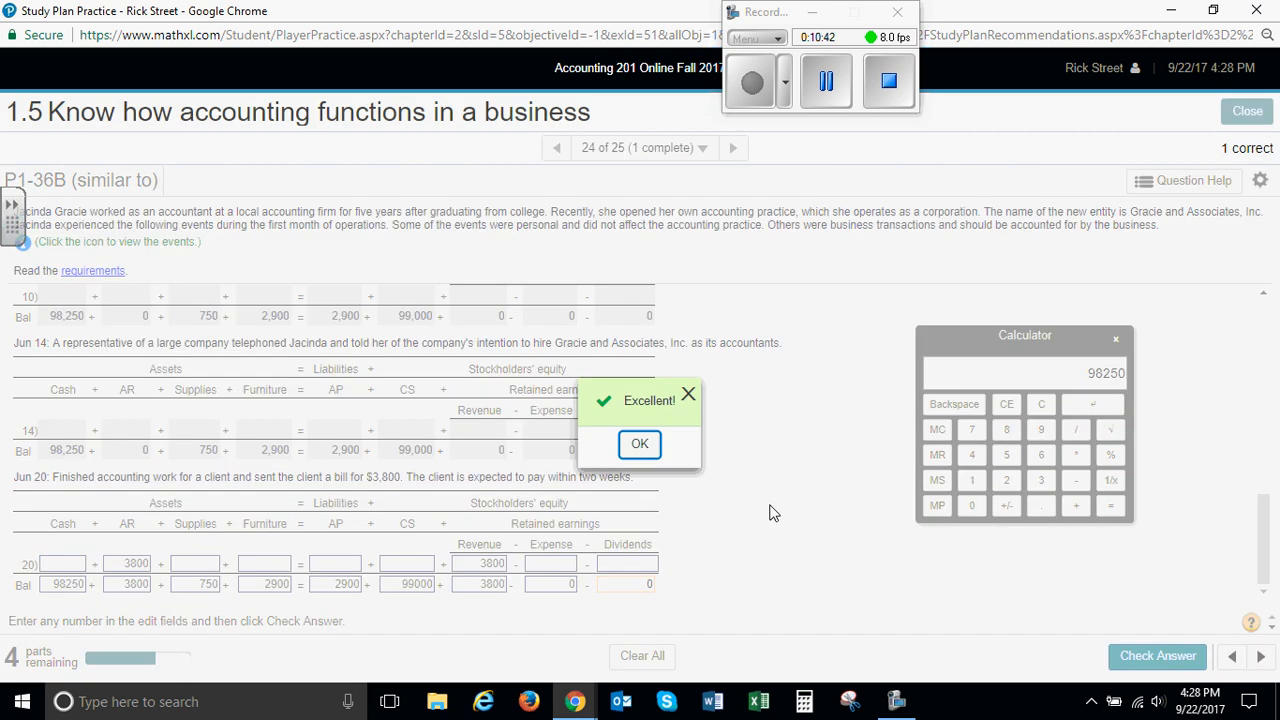
left_click(640, 443)
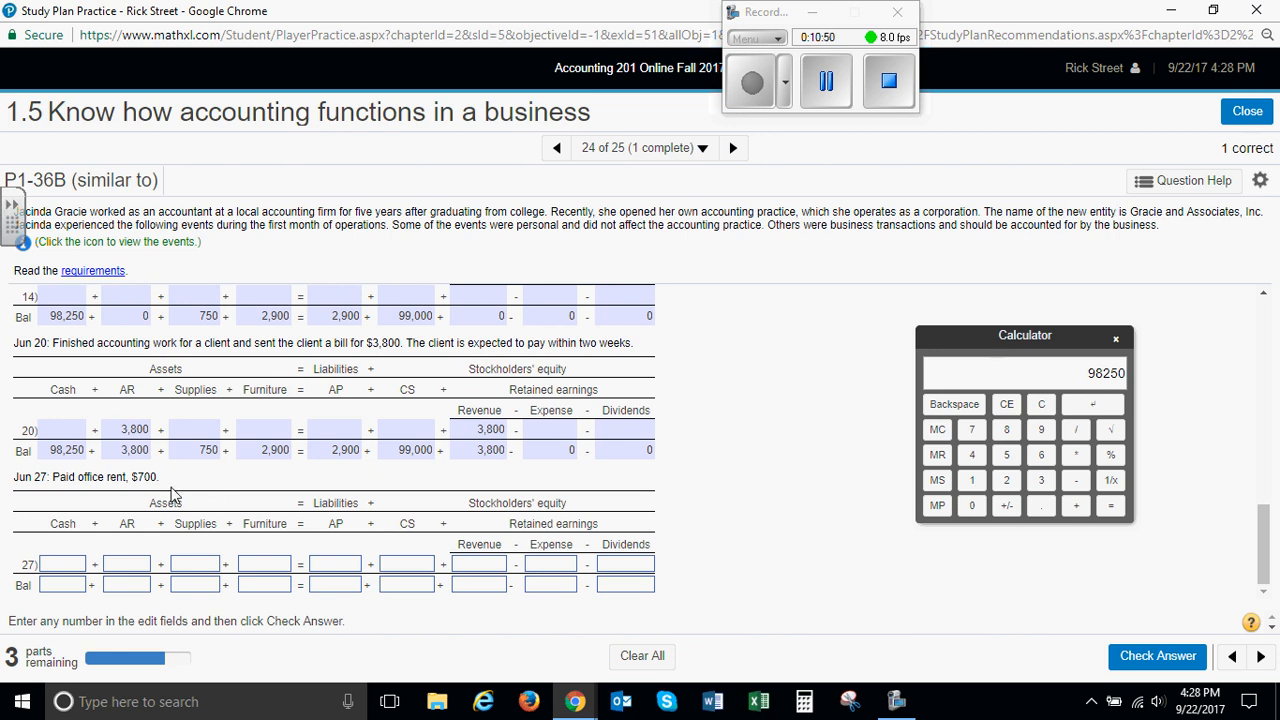
Record the June 27 office rent payment as -750 in Cash and 750 in Expense on the transaction line
left_click(80, 568)
type("-750")
key("Tab")
key("Tab")
key("Tab")
key("Tab")
key("Tab")
key("Tab")
key("Tab")
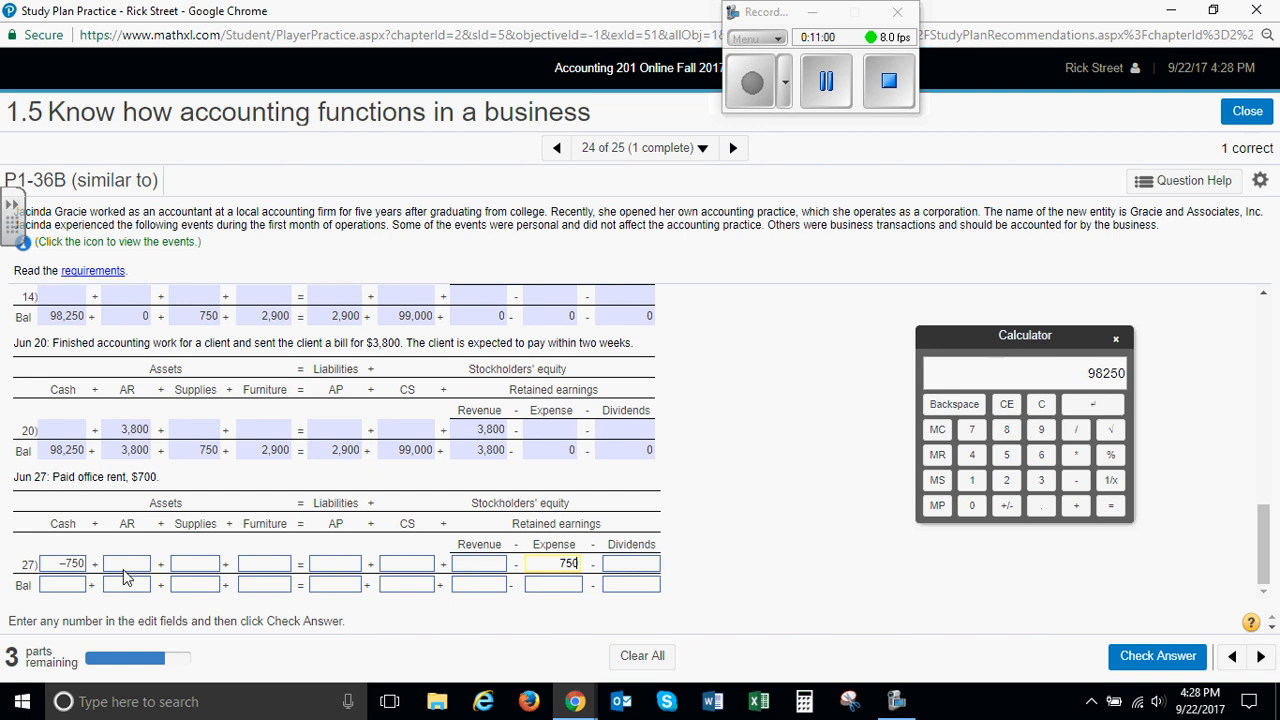
key("Tab")
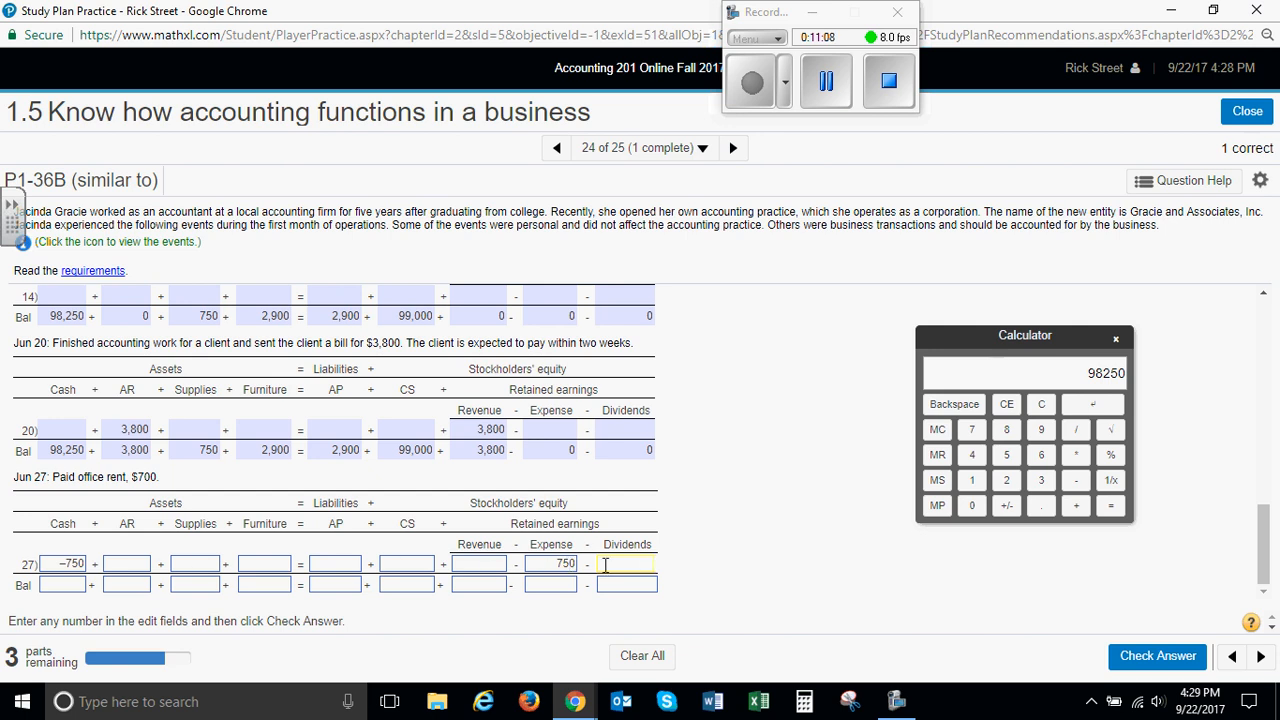
Subtract 750 from 98250 on the calculator and enter 97500 as the June 27 Cash balance
left_click(68, 588)
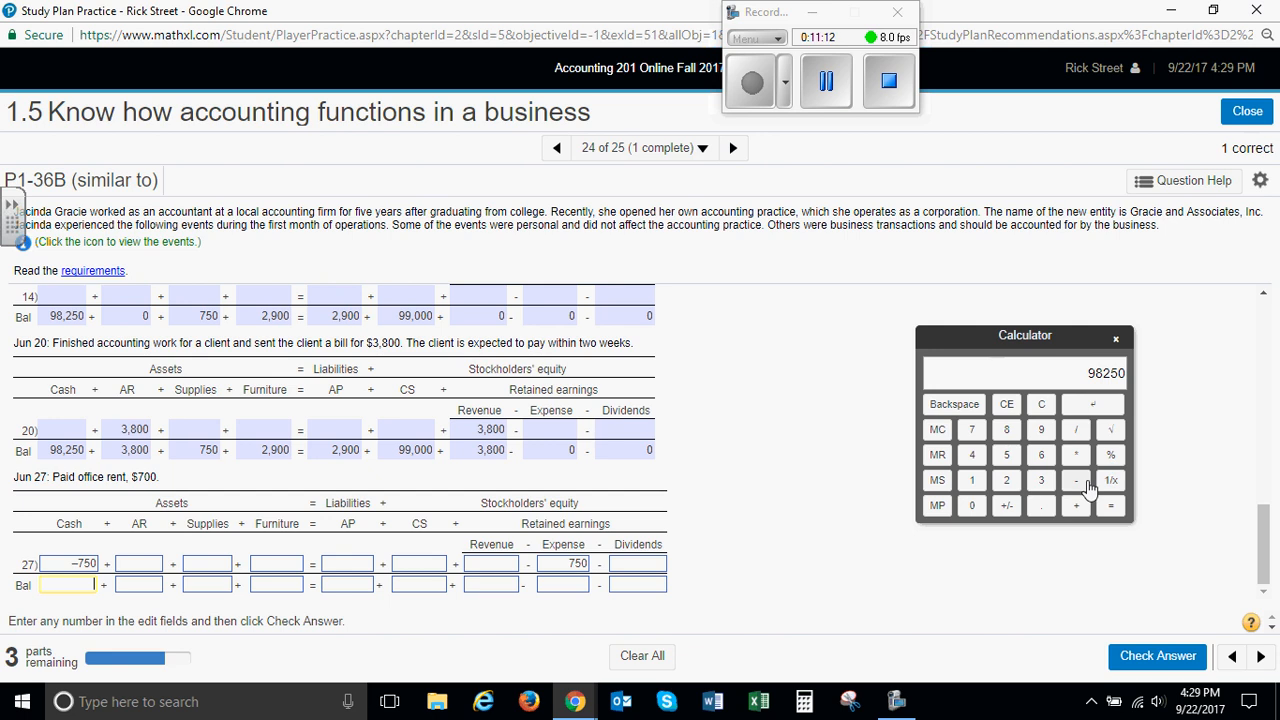
left_click(972, 430)
left_click(1006, 455)
left_click(971, 505)
left_click(1110, 505)
left_click(88, 585)
type("97500")
Enter the June 27 balances of 3800 for AR, 750 for Supplies and 2900 for both Furniture and AP
key("Tab")
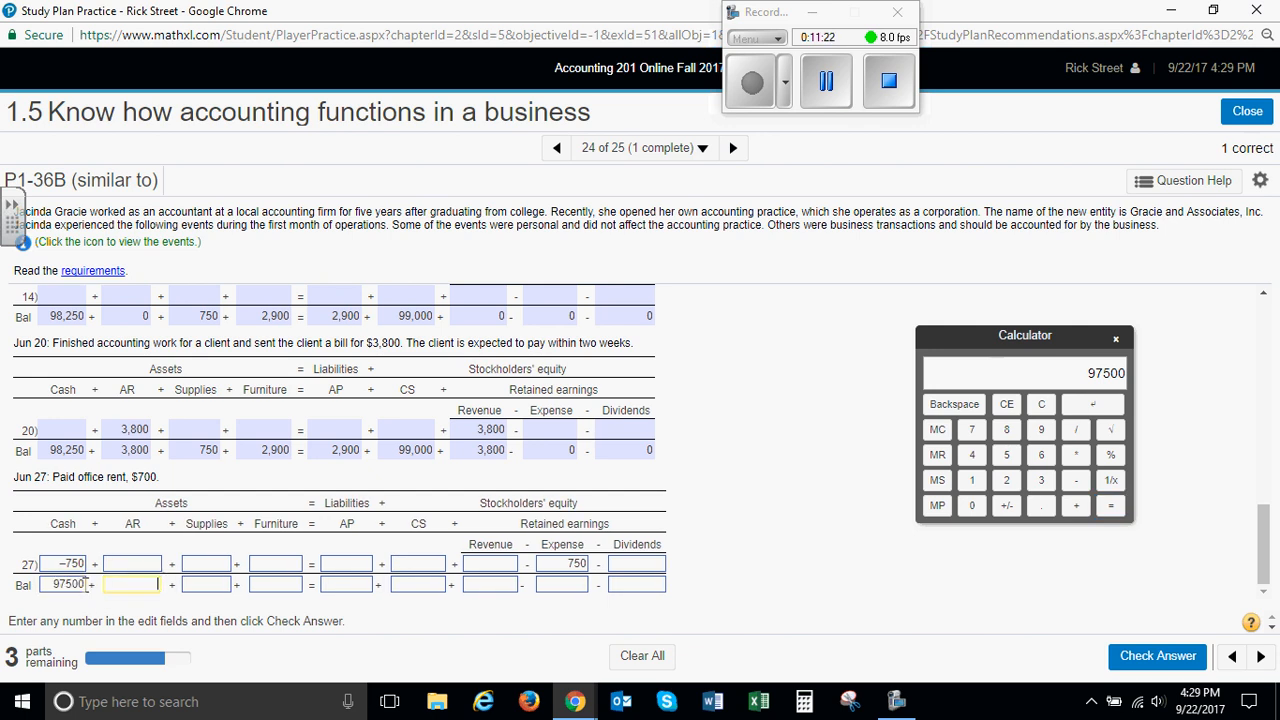
key("Tab")
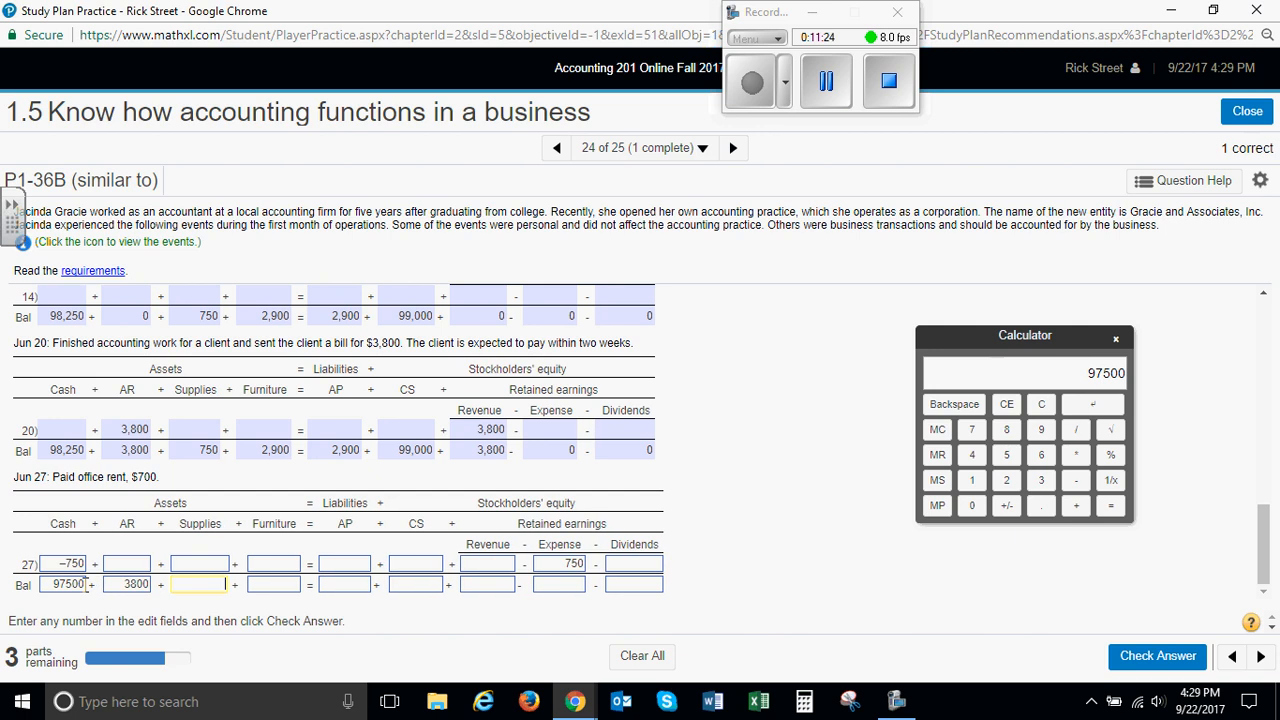
type("750")
key("Tab")
type("2900")
key("Tab")
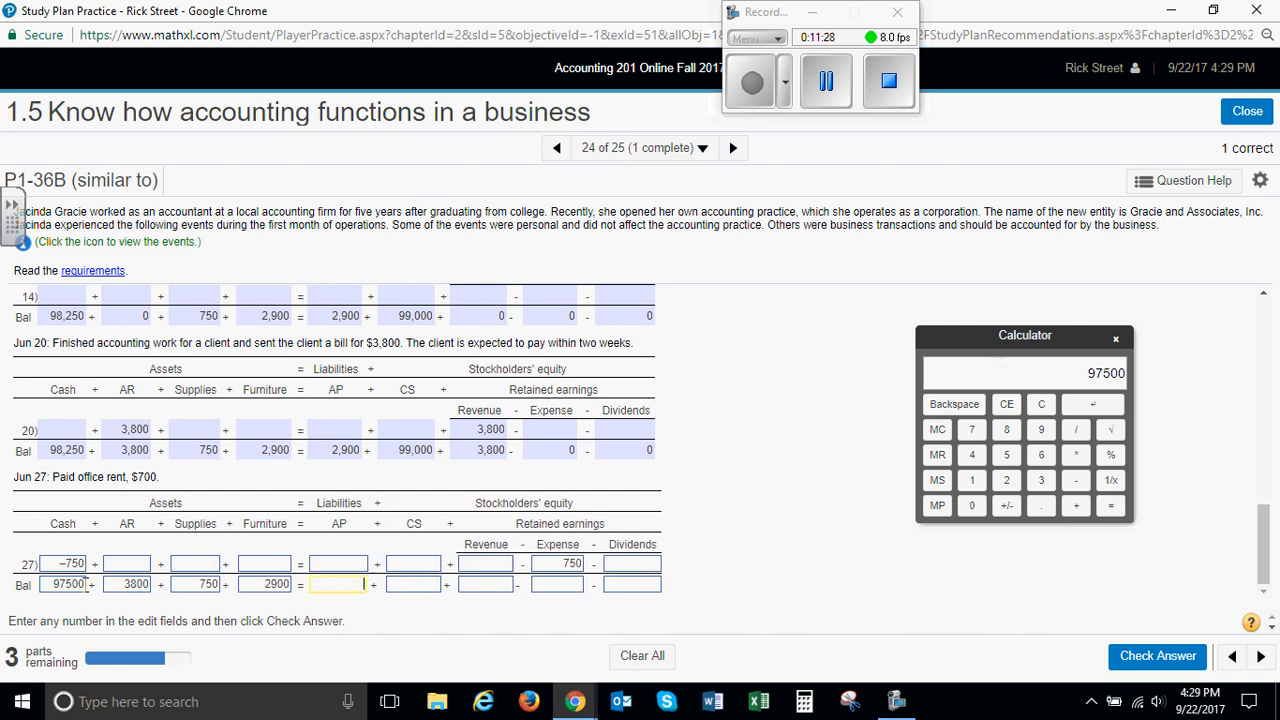
type("2900")
Enter the June 27 balances of 99000 for CS, 3800 for Revenue, 750 for Expense and 0 for Dividends, and submit the answer
key("Tab")
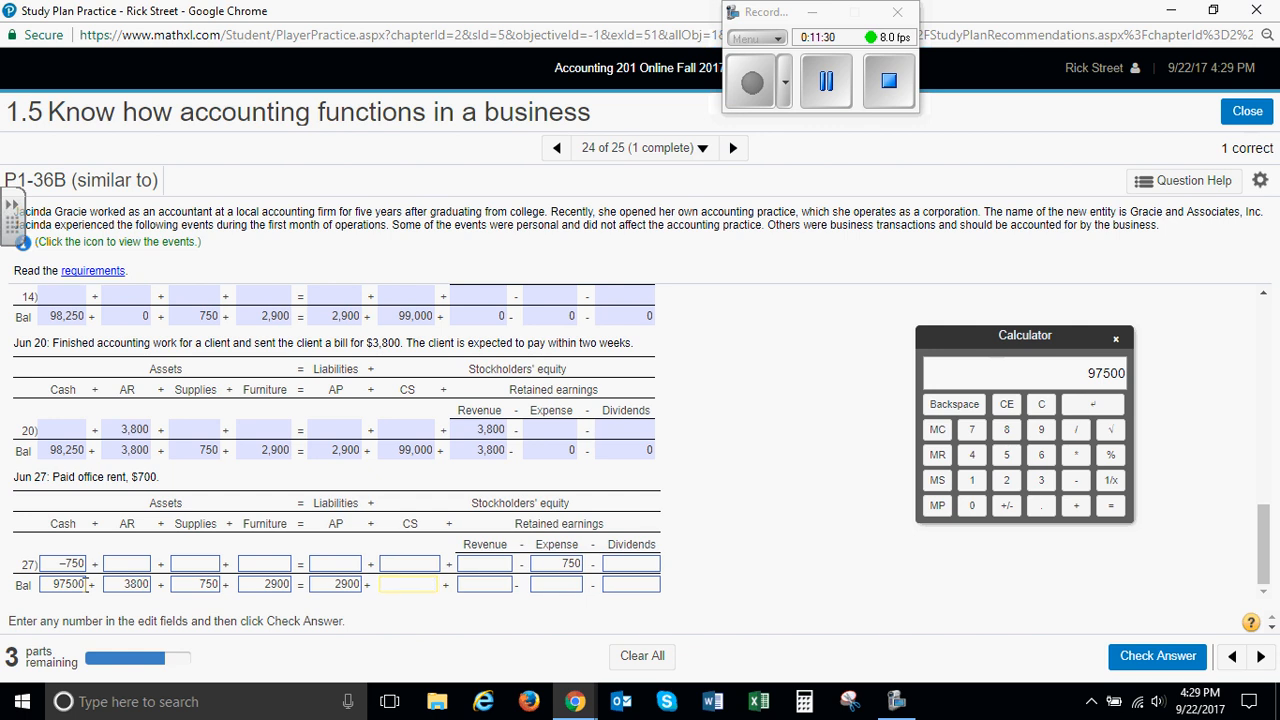
type("99000")
key("Tab")
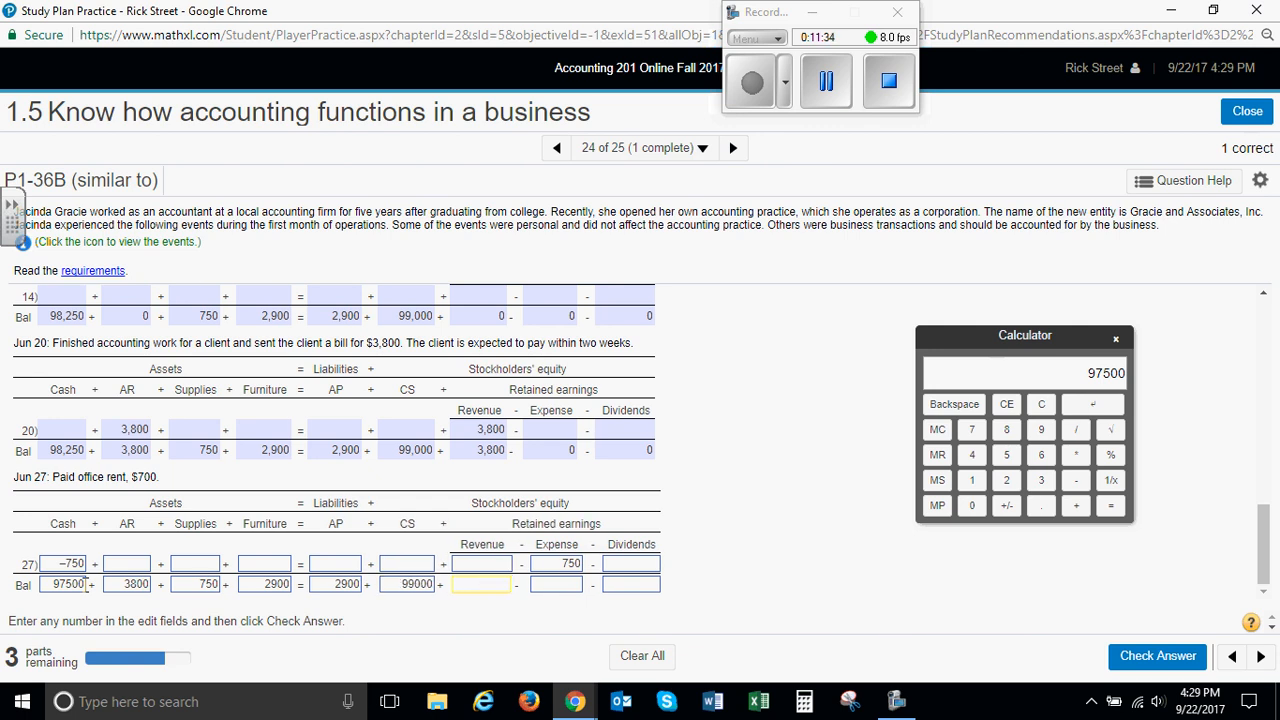
type("3800")
key("Tab")
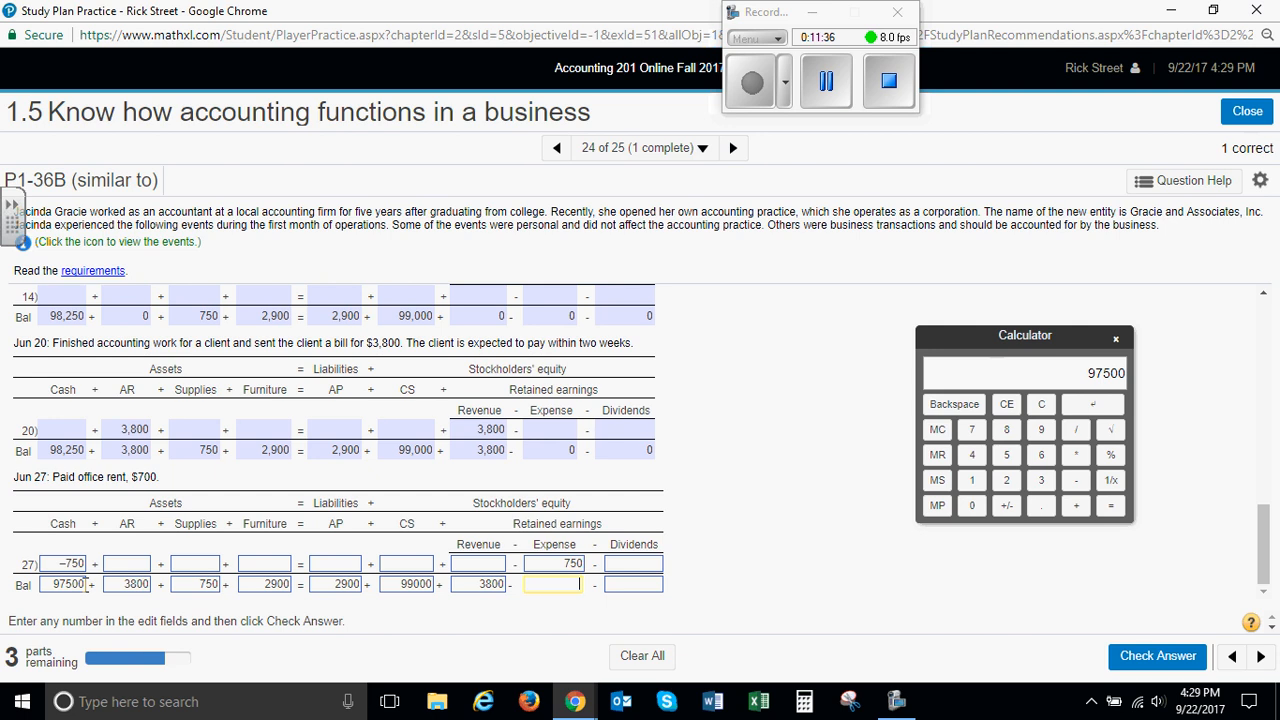
type("750")
key("Tab")
type("0")
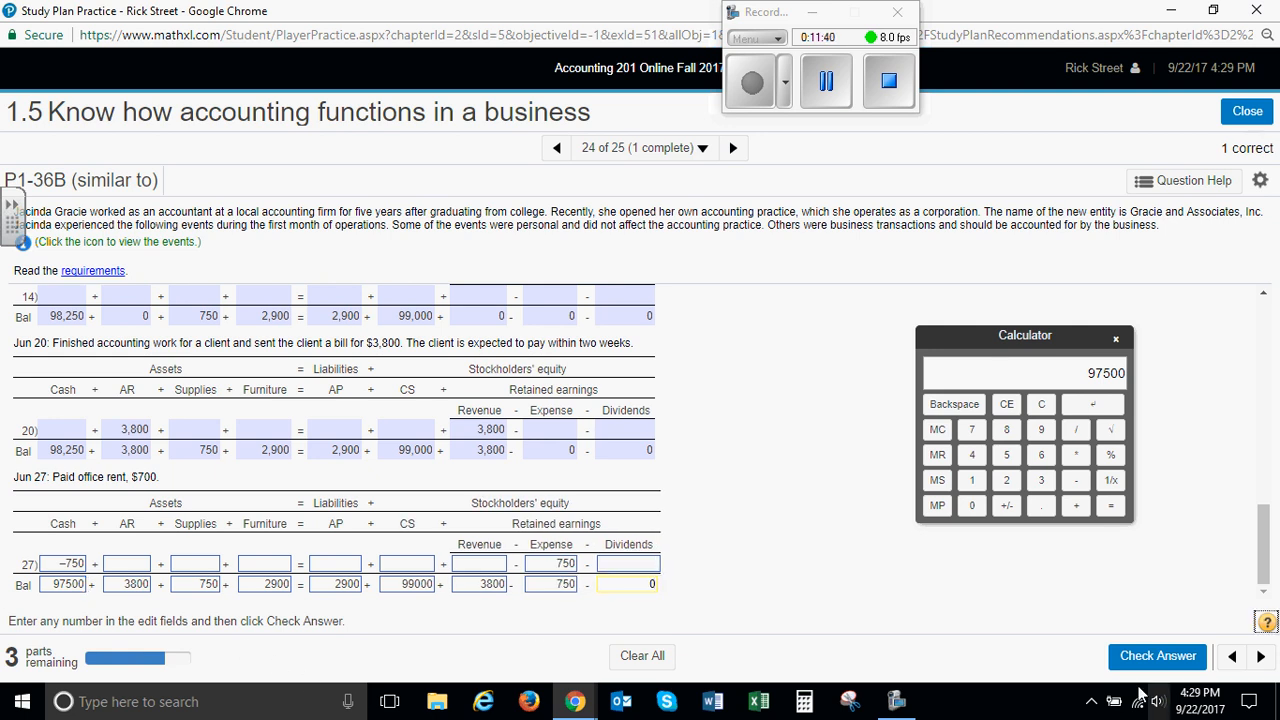
left_click(1159, 655)
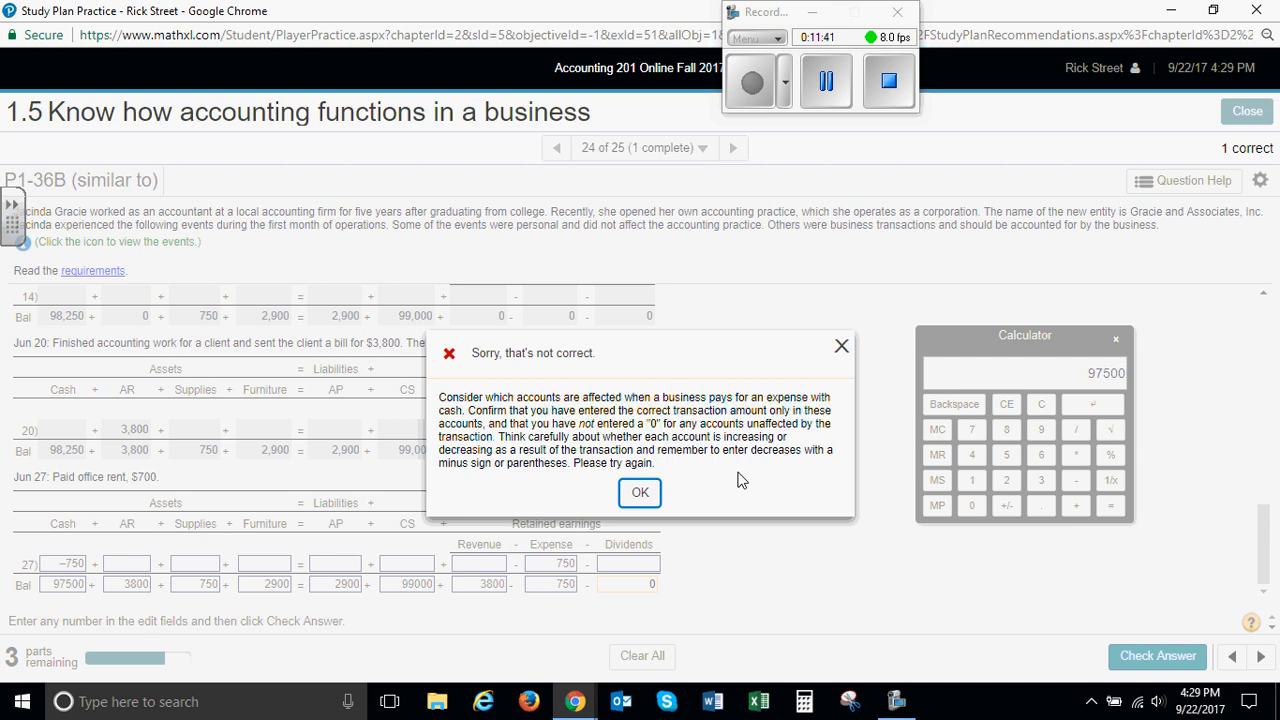
Dismiss the answer feedback and recheck the June 27 Cash balance by subtracting 750 from 98250 on the calculator, doing it twice
left_click(640, 492)
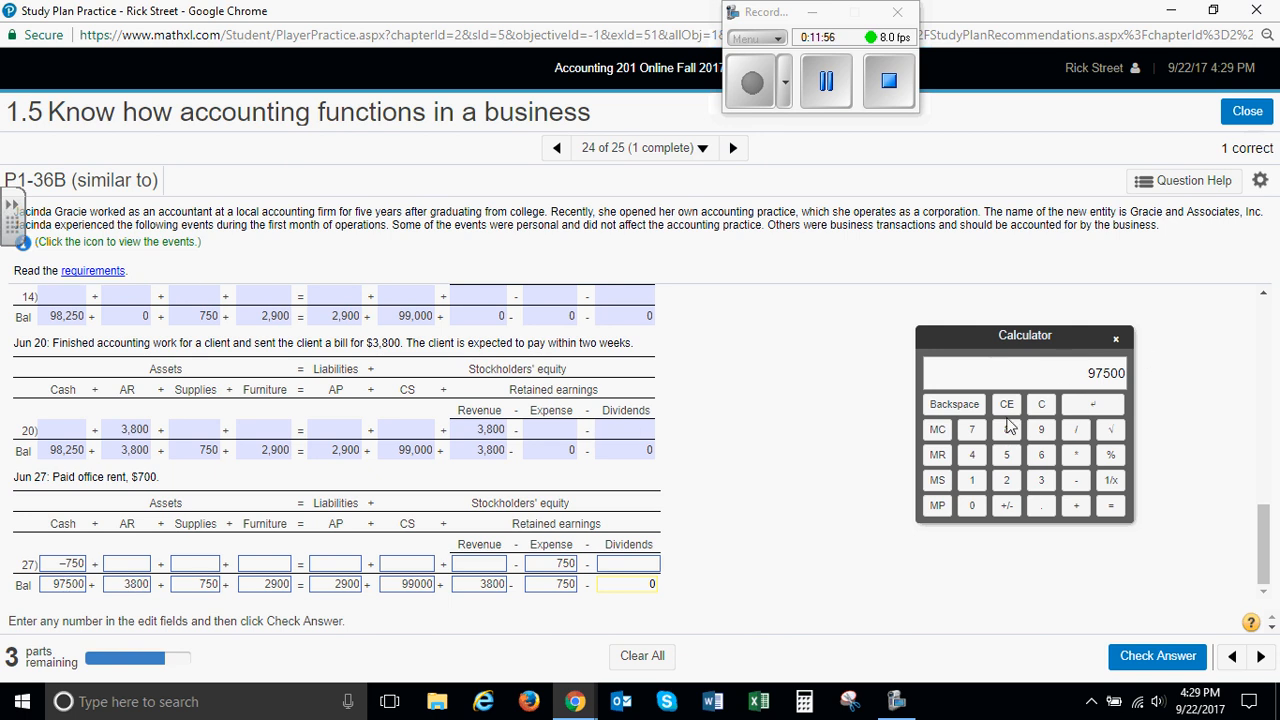
left_click(1040, 406)
left_click(1041, 429)
left_click(1006, 429)
left_click(1009, 481)
left_click(1007, 456)
left_click(1076, 481)
left_click(971, 432)
left_click(1006, 455)
left_click(971, 505)
left_click(1110, 507)
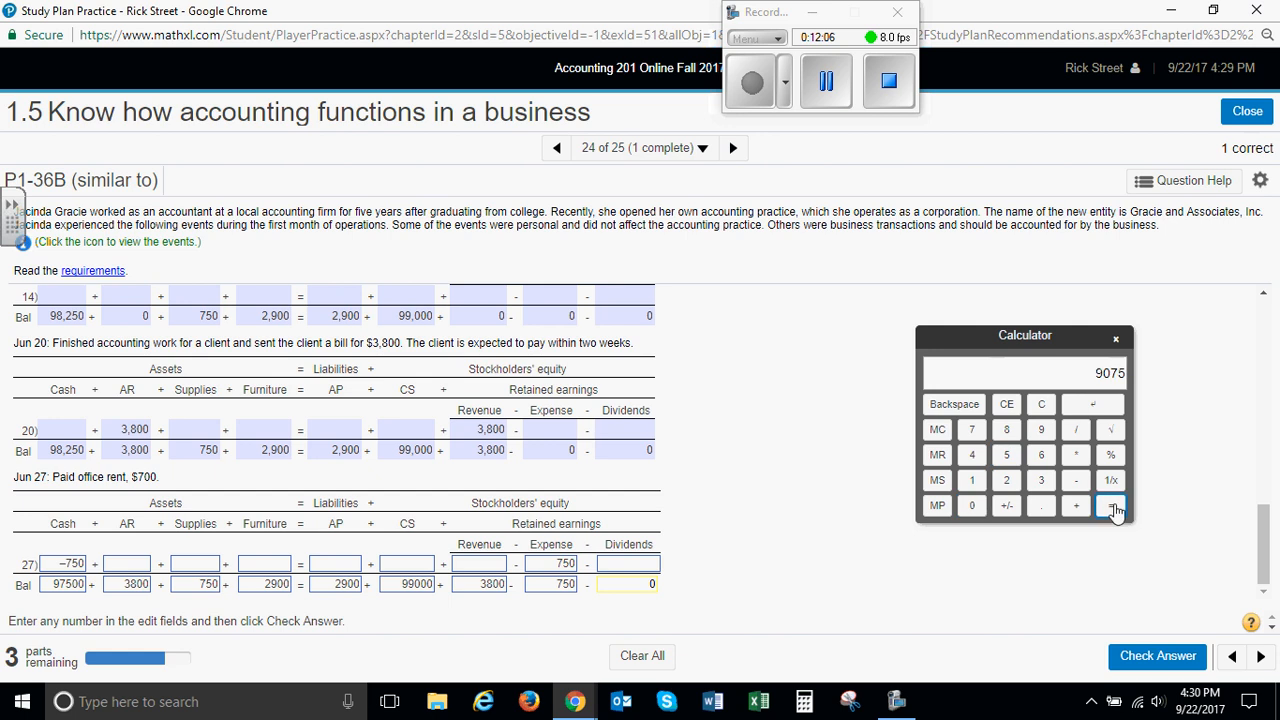
left_click(1041, 432)
left_click(1006, 431)
left_click(1006, 480)
left_click(1006, 455)
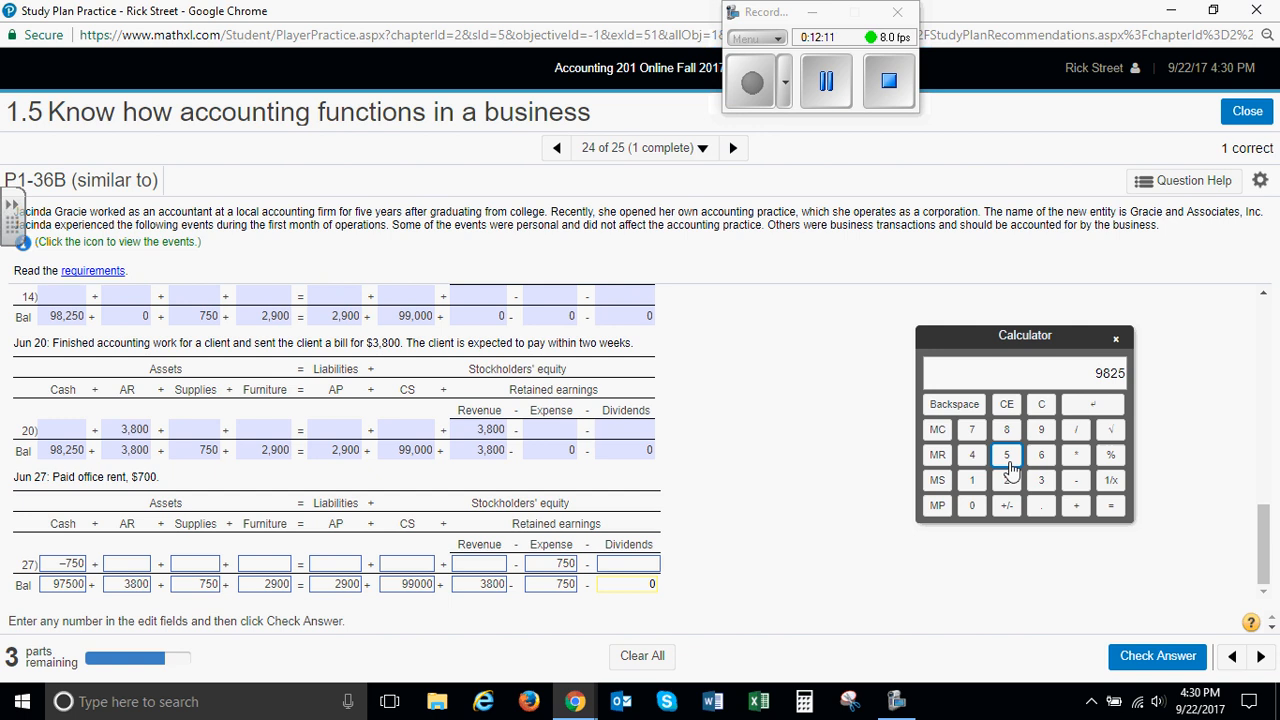
left_click(973, 507)
left_click(1077, 488)
left_click(971, 430)
left_click(1006, 455)
left_click(971, 505)
left_click(1110, 505)
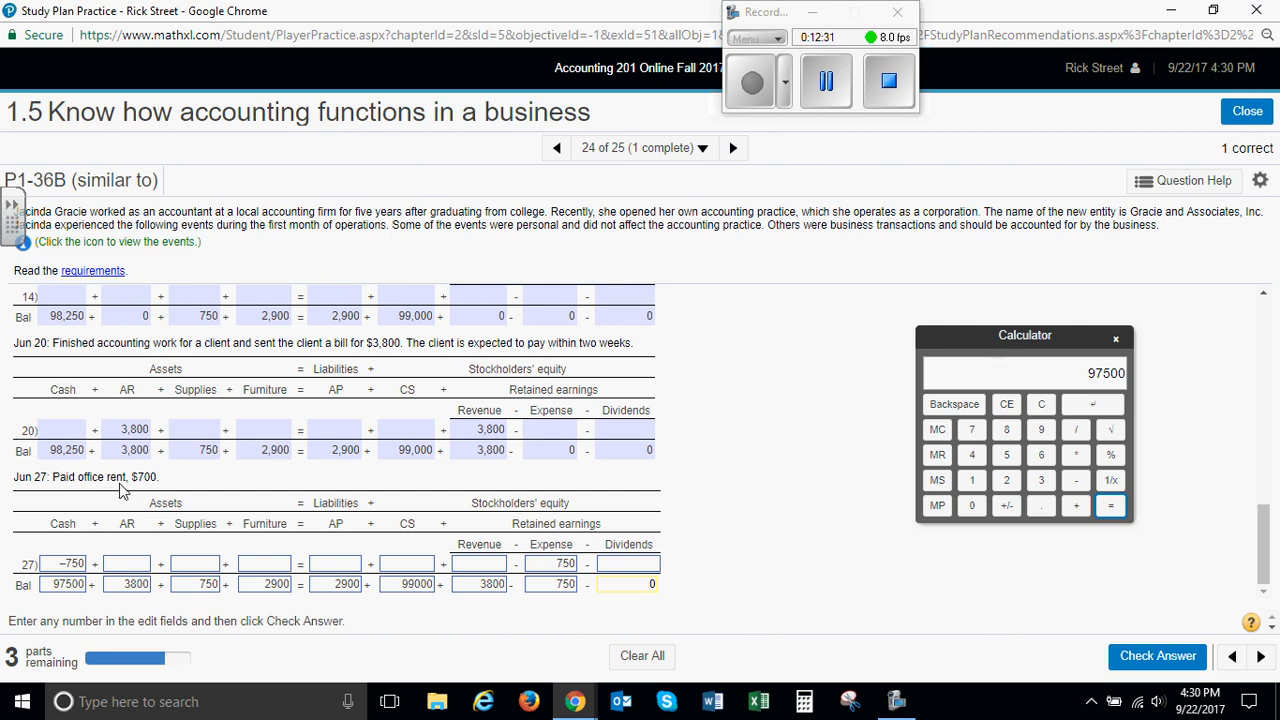
Change the Cash amount on the June 27 transaction line to 700
left_click(84, 565)
left_click_drag(58, 565, 103, 567)
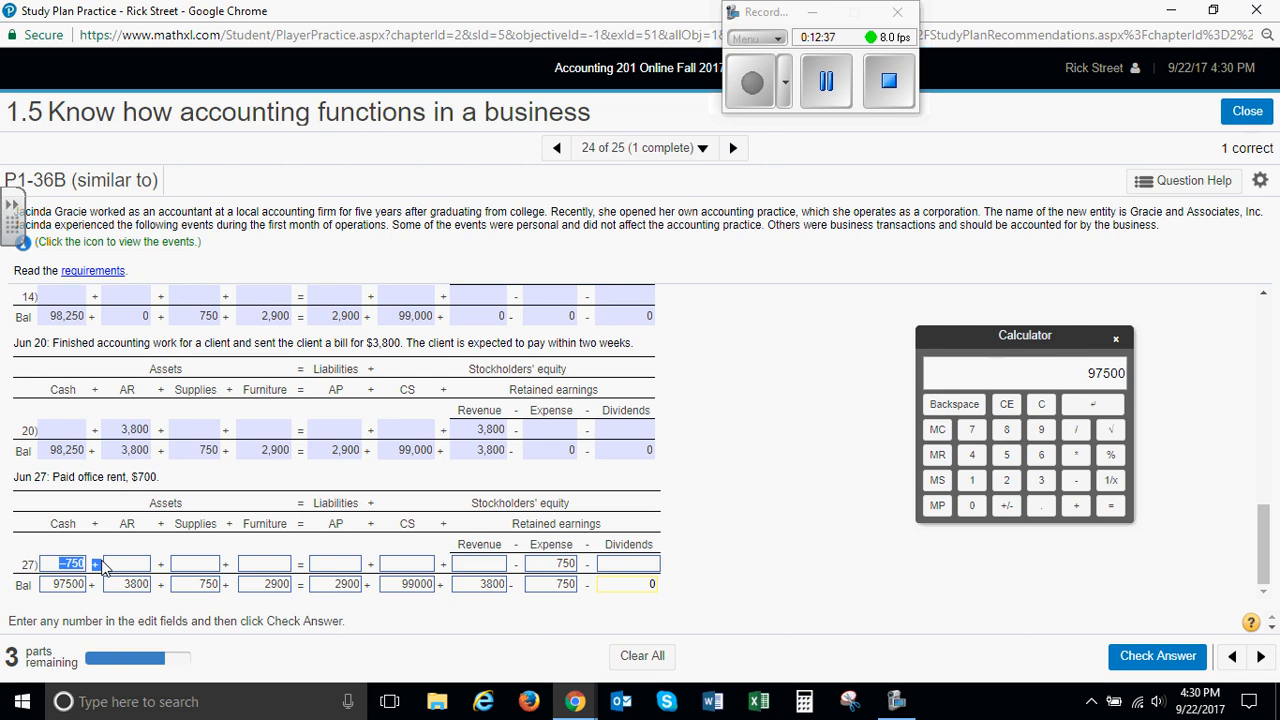
left_click(64, 565)
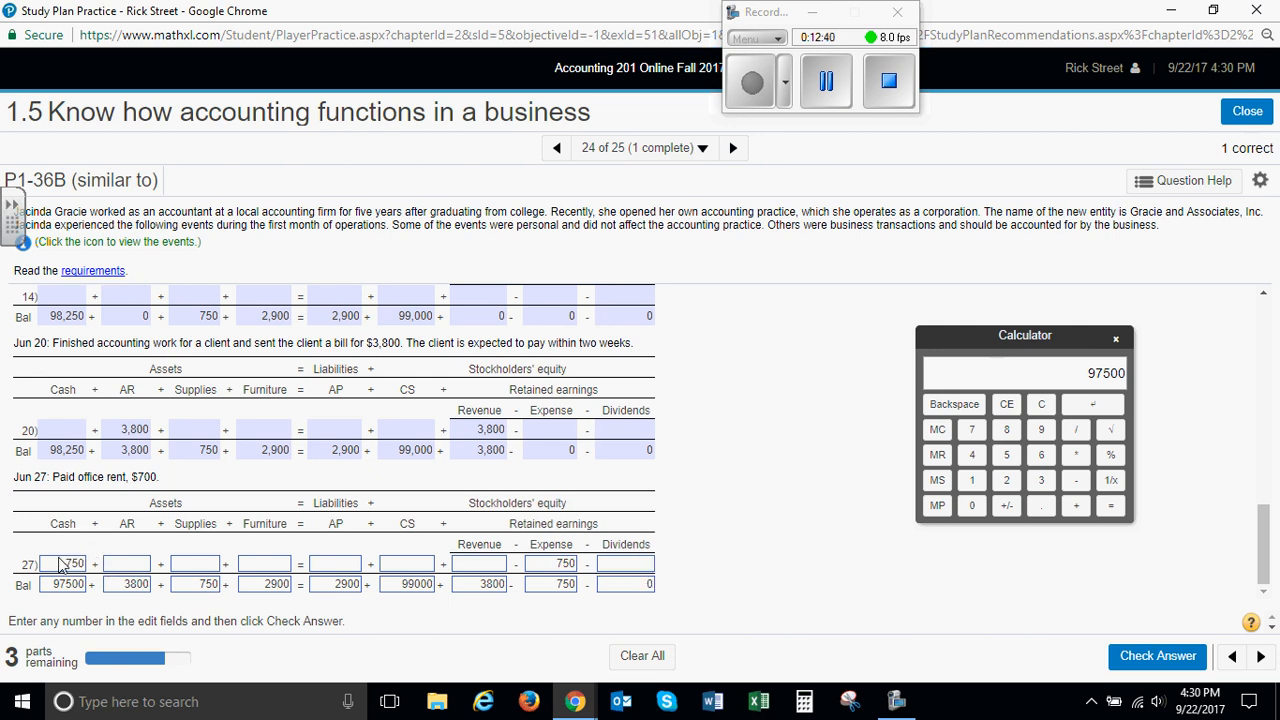
left_click(57, 563)
left_click_drag(72, 565, 113, 566)
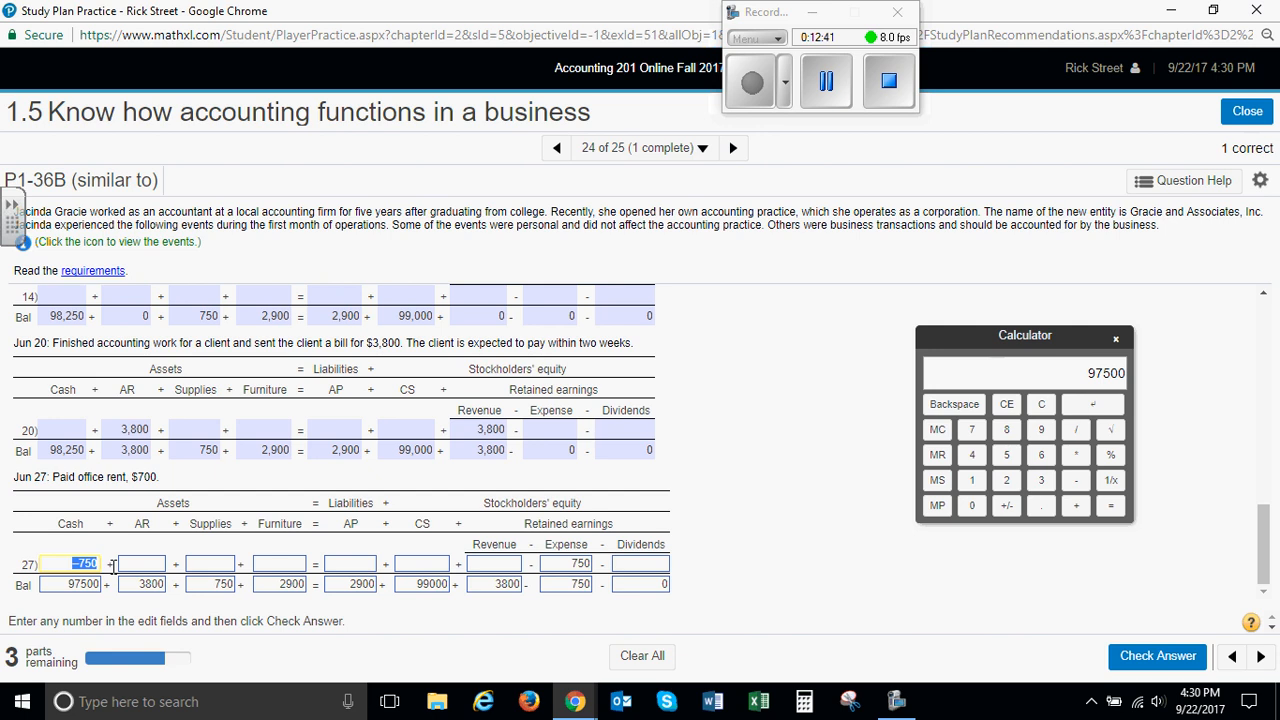
type("700")
key("Tab")
key("Tab")
key("Tab")
key("Tab")
key("Tab")
key("Tab")
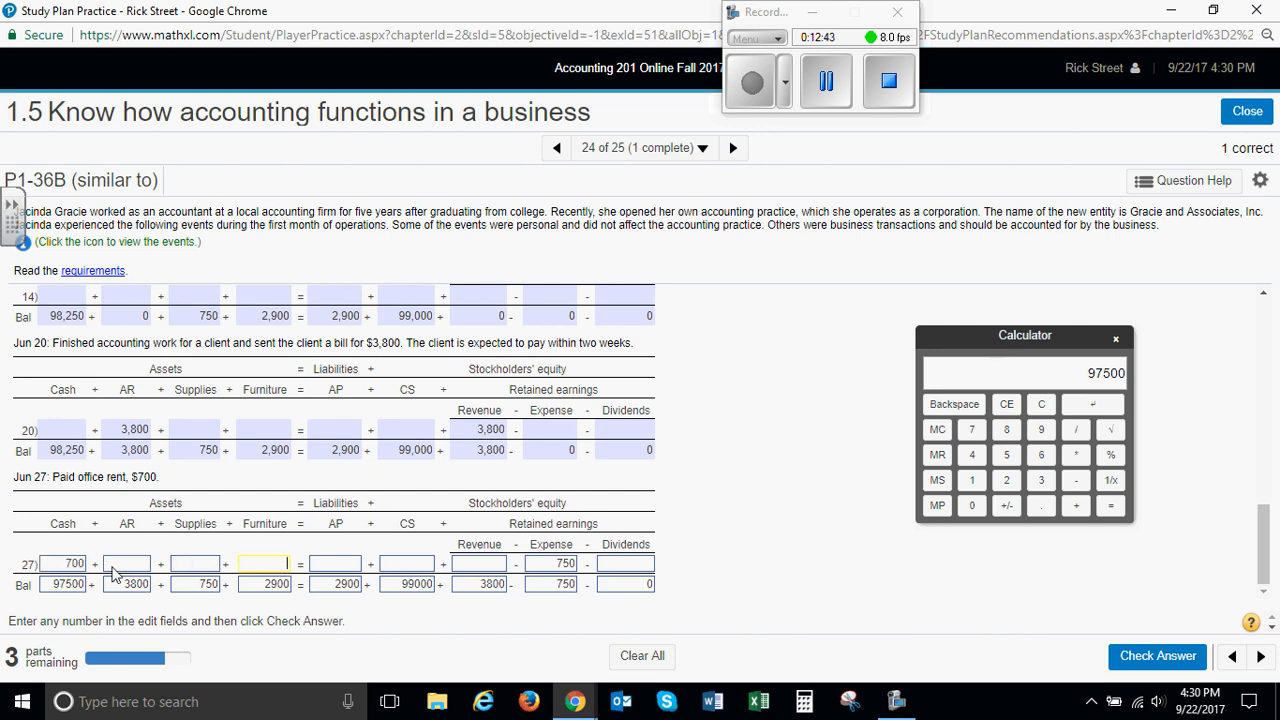
key("Tab")
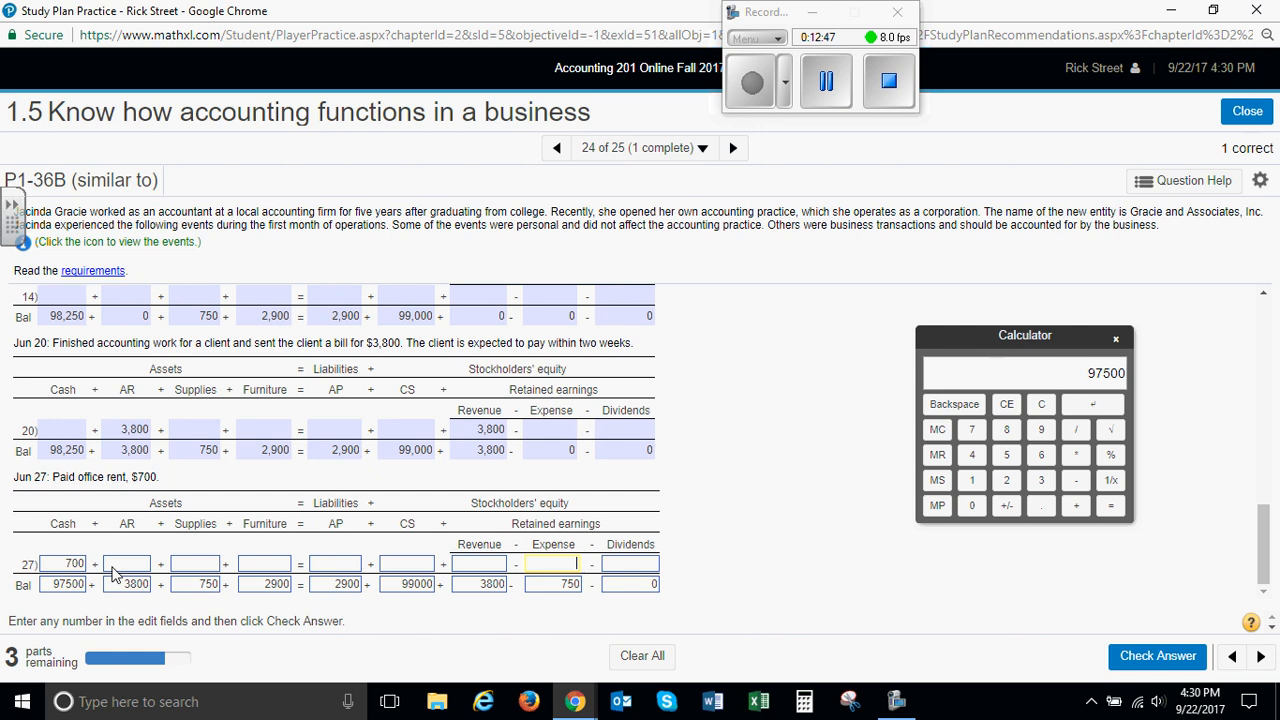
Set both the Expense amount and the Expense balance for June 27 to 700
type("700")
key("Tab")
left_click_drag(551, 588, 585, 590)
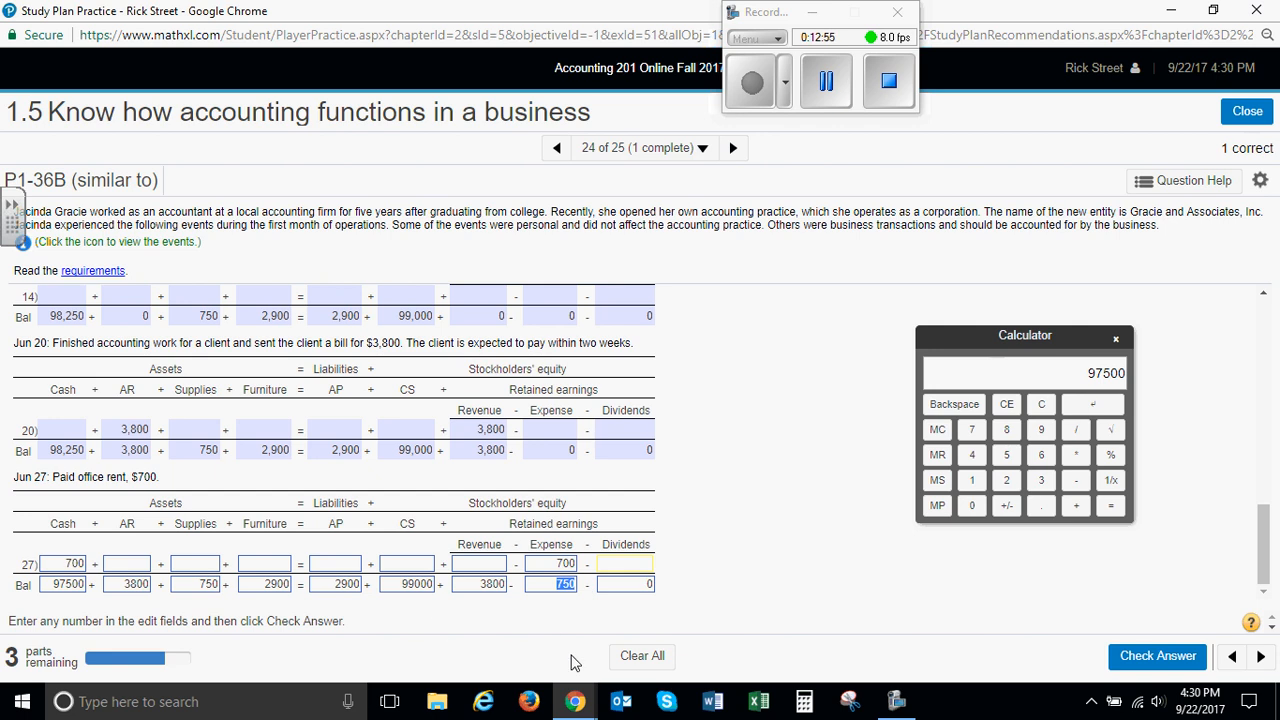
type("7")
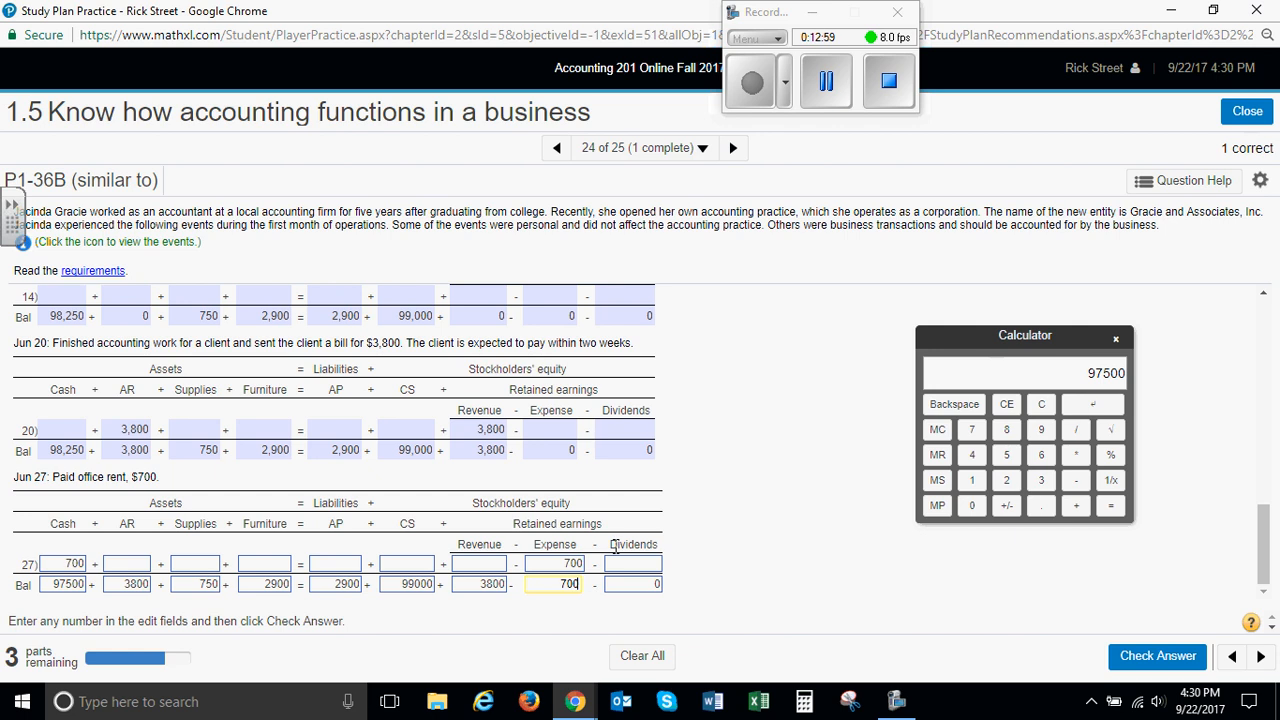
Subtract 700 from 98250 on the calculator, enter 97550 as the June 27 Cash balance and submit the answer
left_click(52, 585)
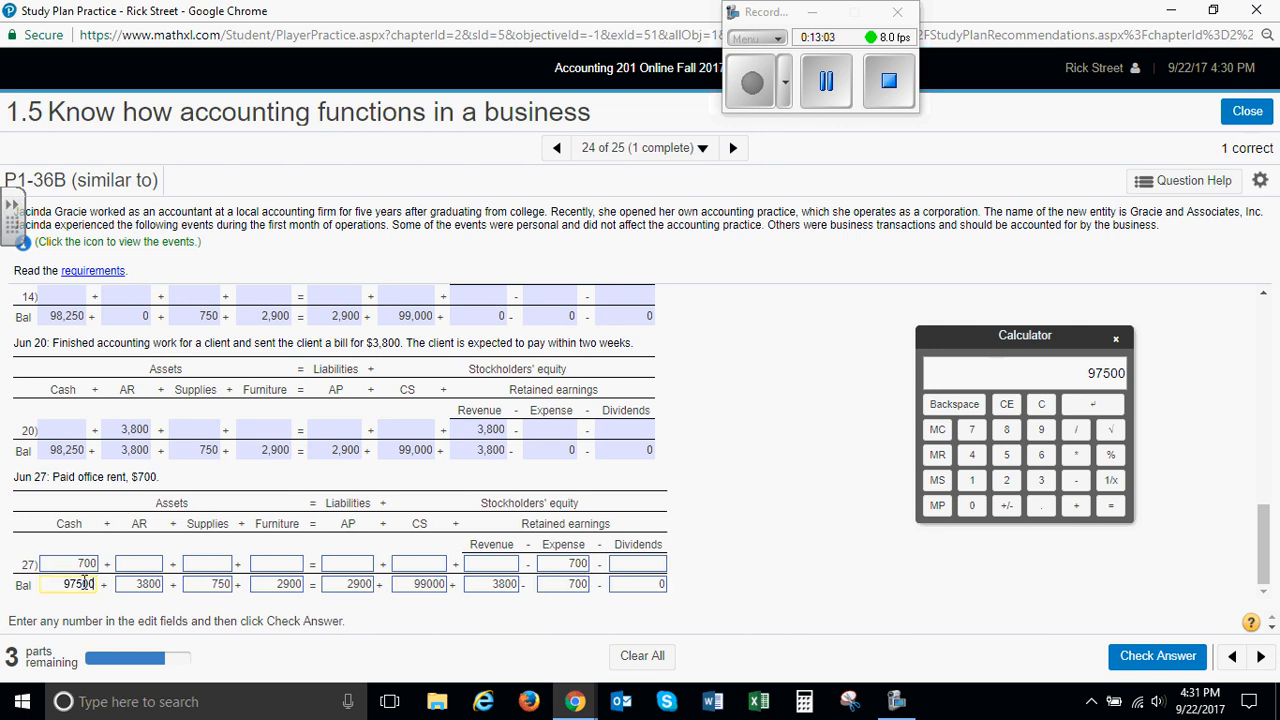
left_click(1043, 432)
left_click(1006, 430)
left_click(1006, 480)
left_click(1006, 455)
left_click(975, 506)
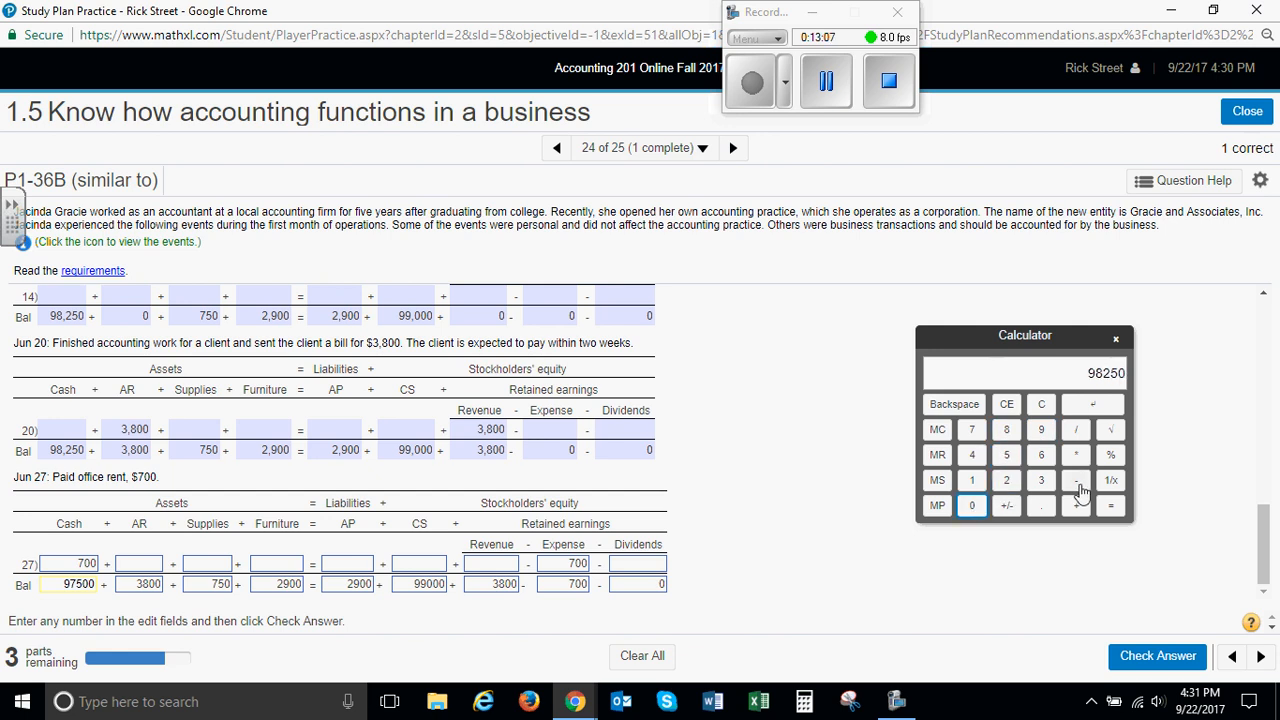
left_click(971, 430)
left_click(971, 505)
left_click(971, 505)
left_click(1110, 505)
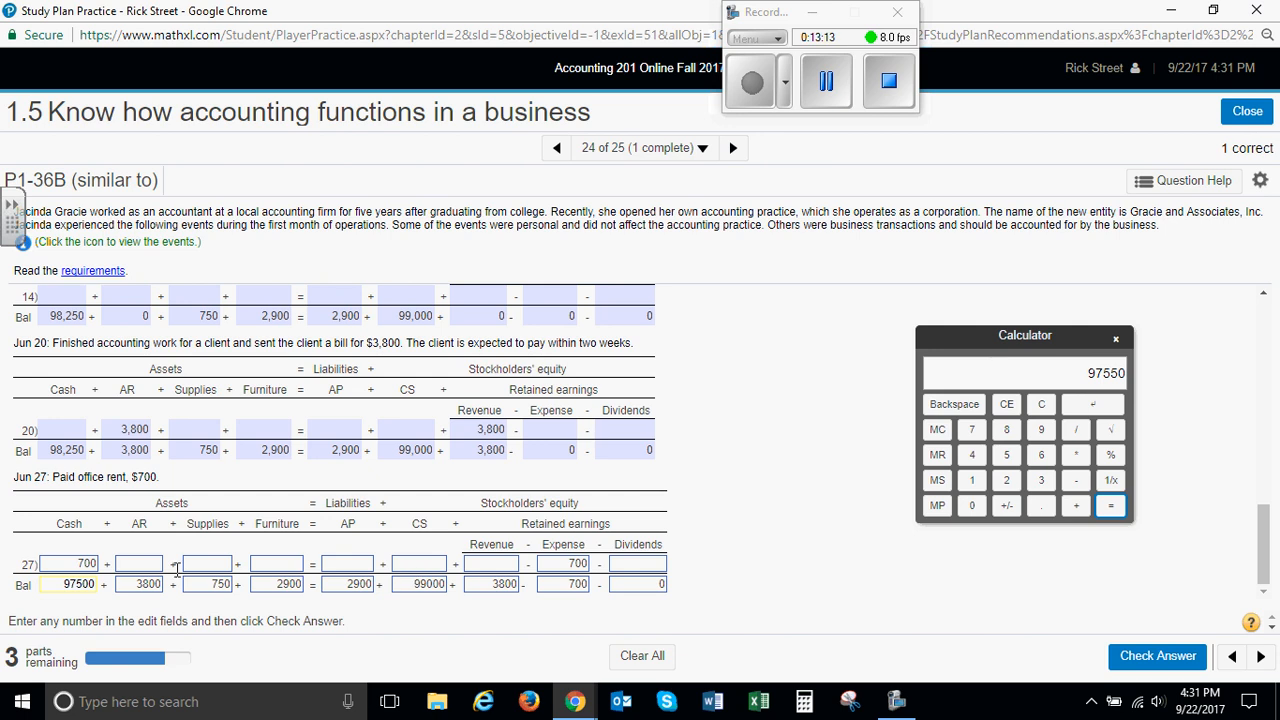
double_click(62, 583)
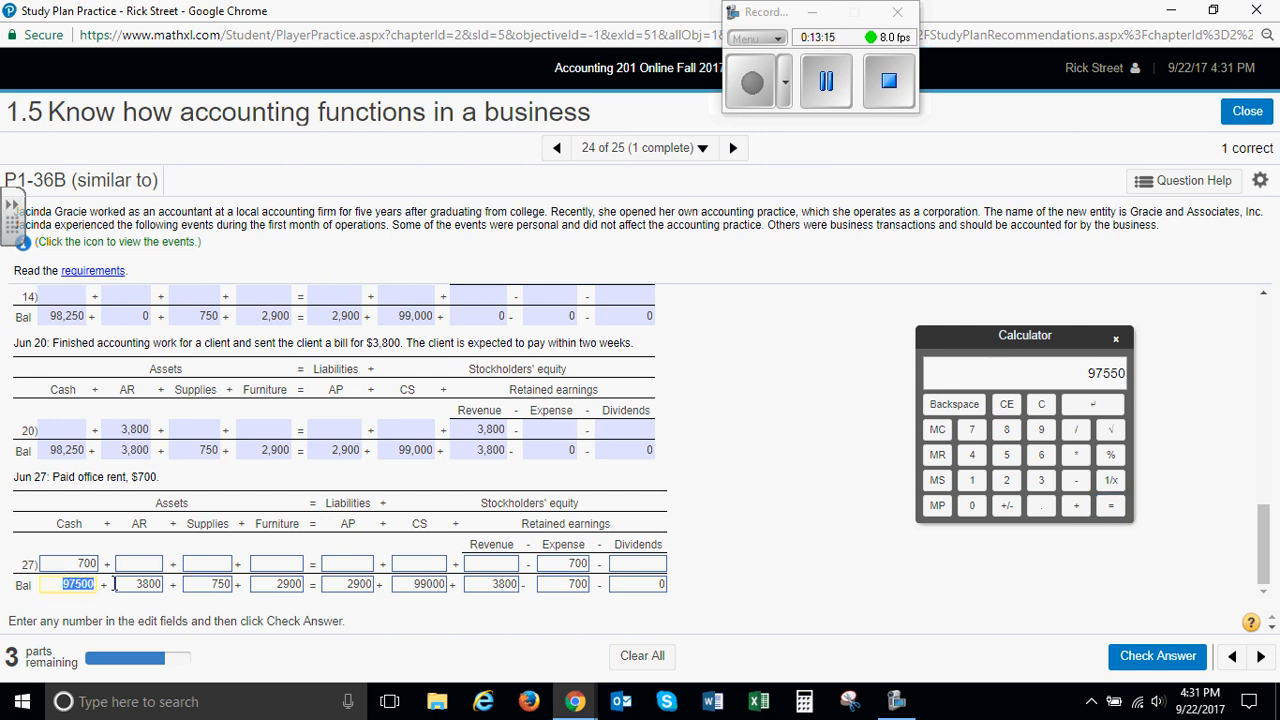
type("97550")
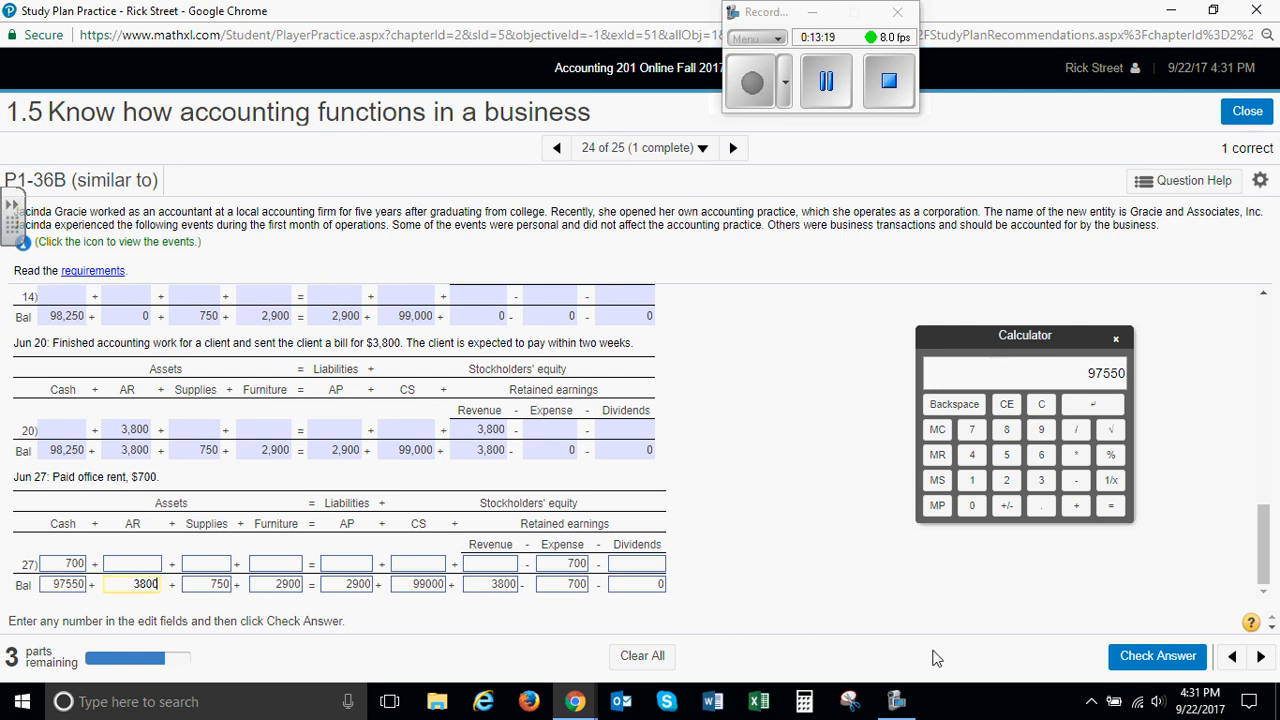
left_click(1140, 656)
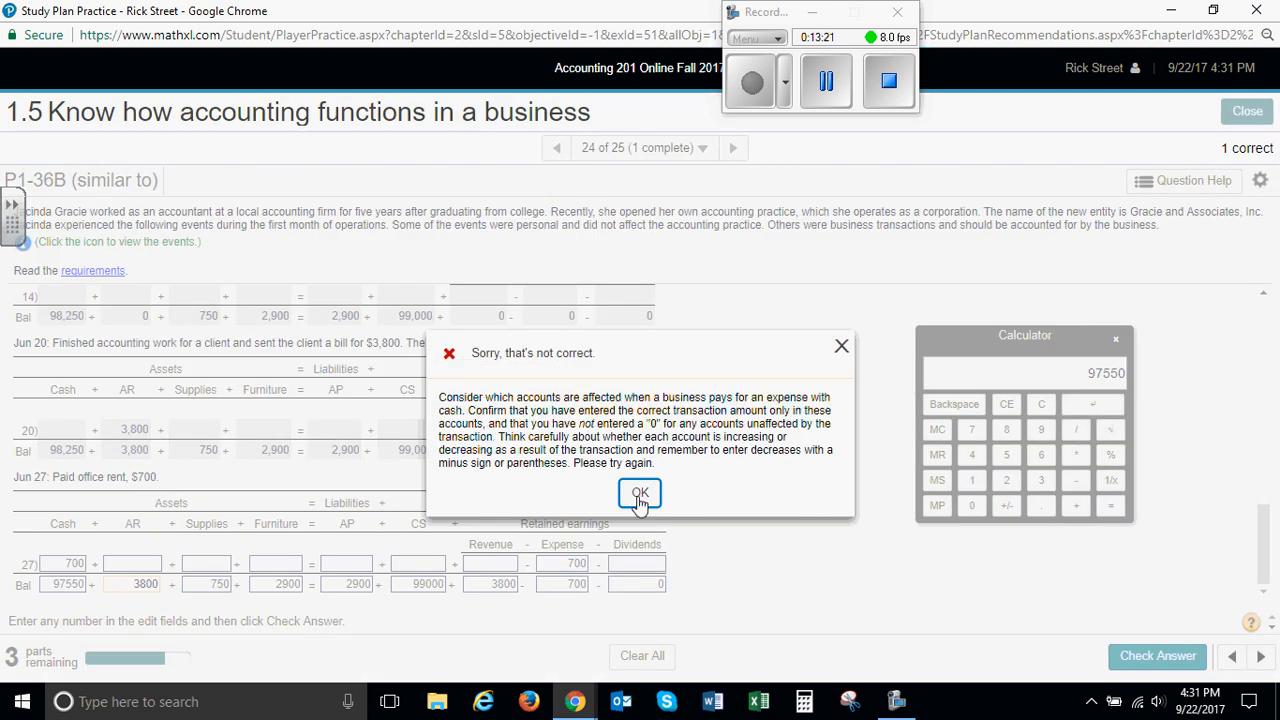
left_click(640, 495)
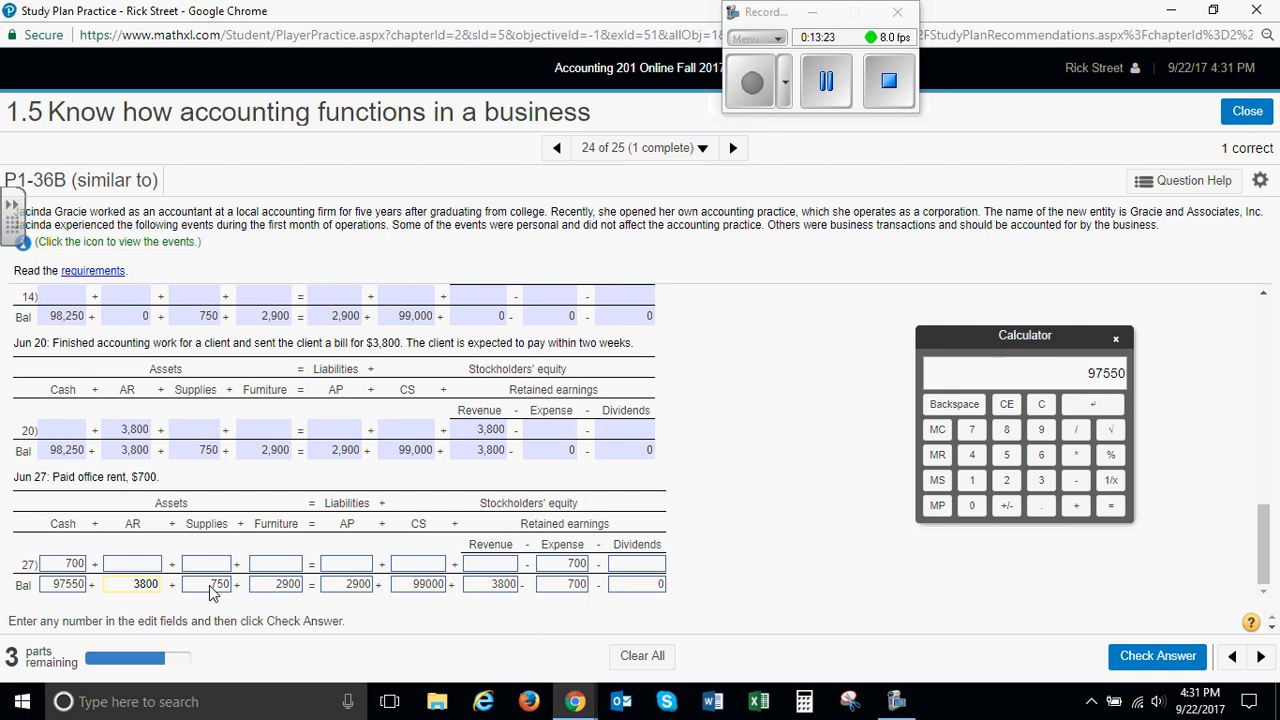
Recheck 98250 minus 700 on the calculator and resubmit the June 27 answer, closing the feedback
left_click(1041, 429)
left_click(1007, 429)
left_click(1007, 480)
left_click(1007, 455)
left_click(971, 505)
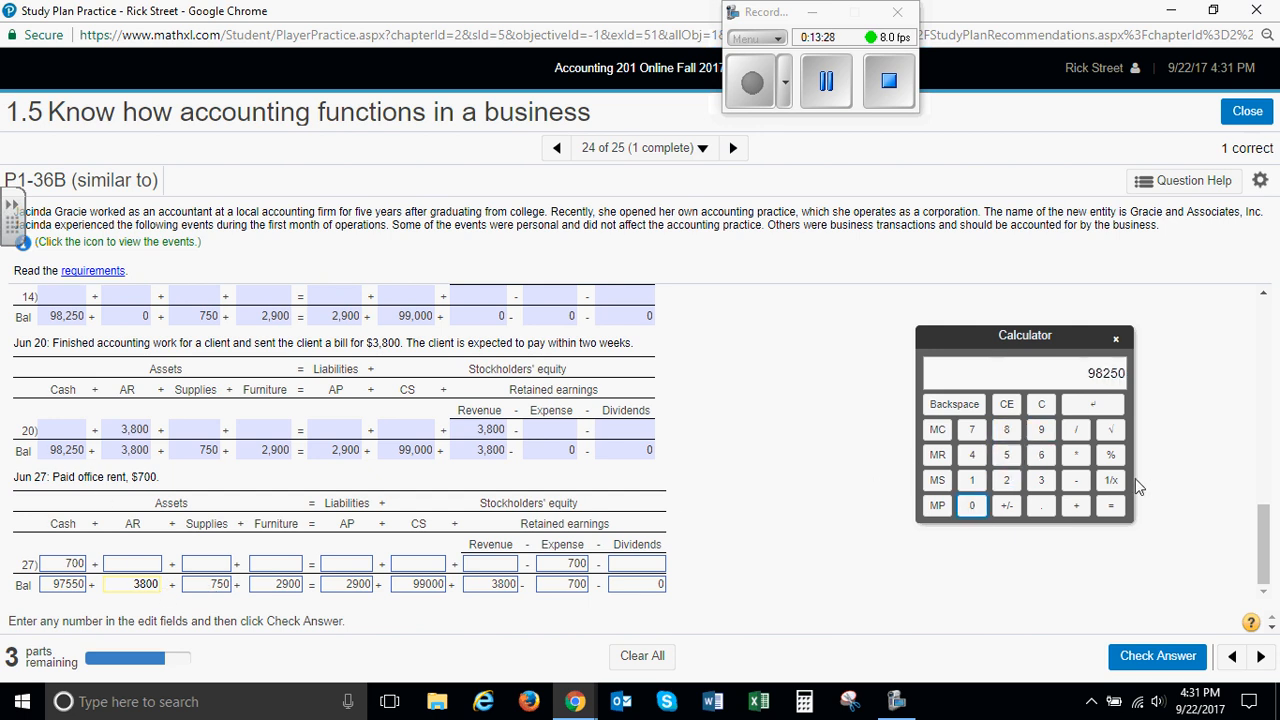
left_click(1075, 482)
left_click(971, 505)
left_click(971, 505)
left_click(1111, 505)
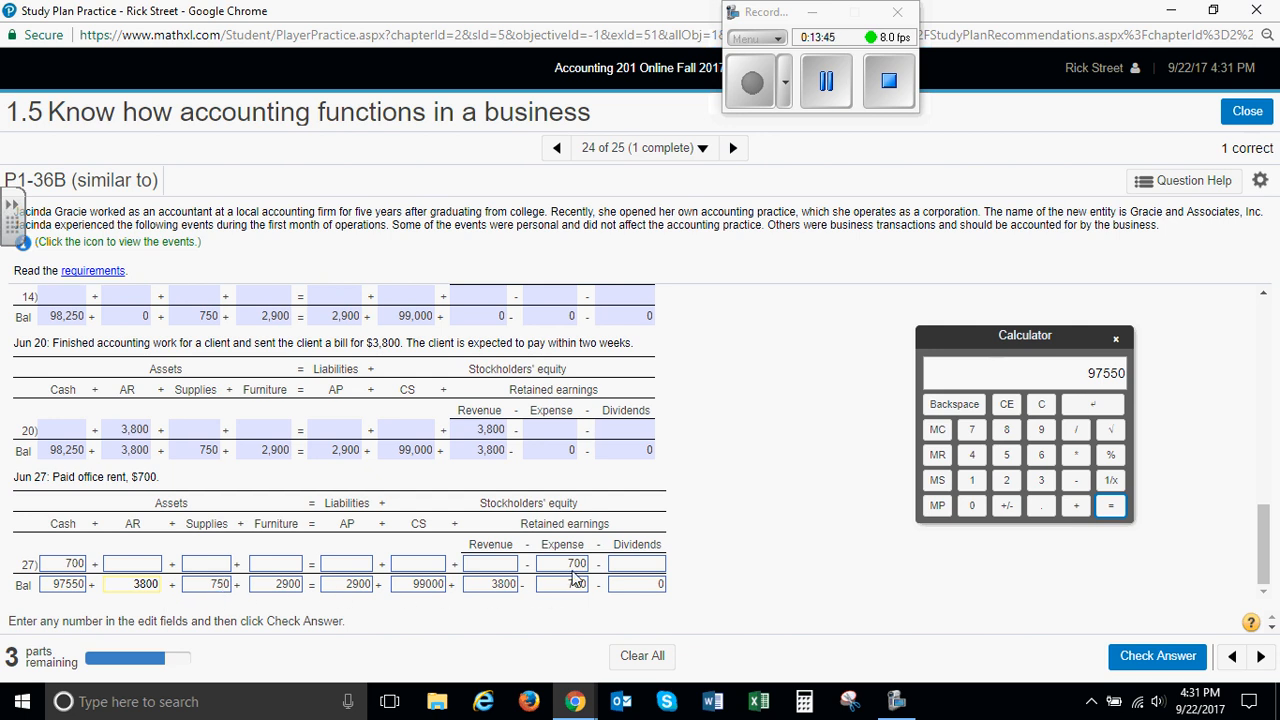
left_click(1160, 655)
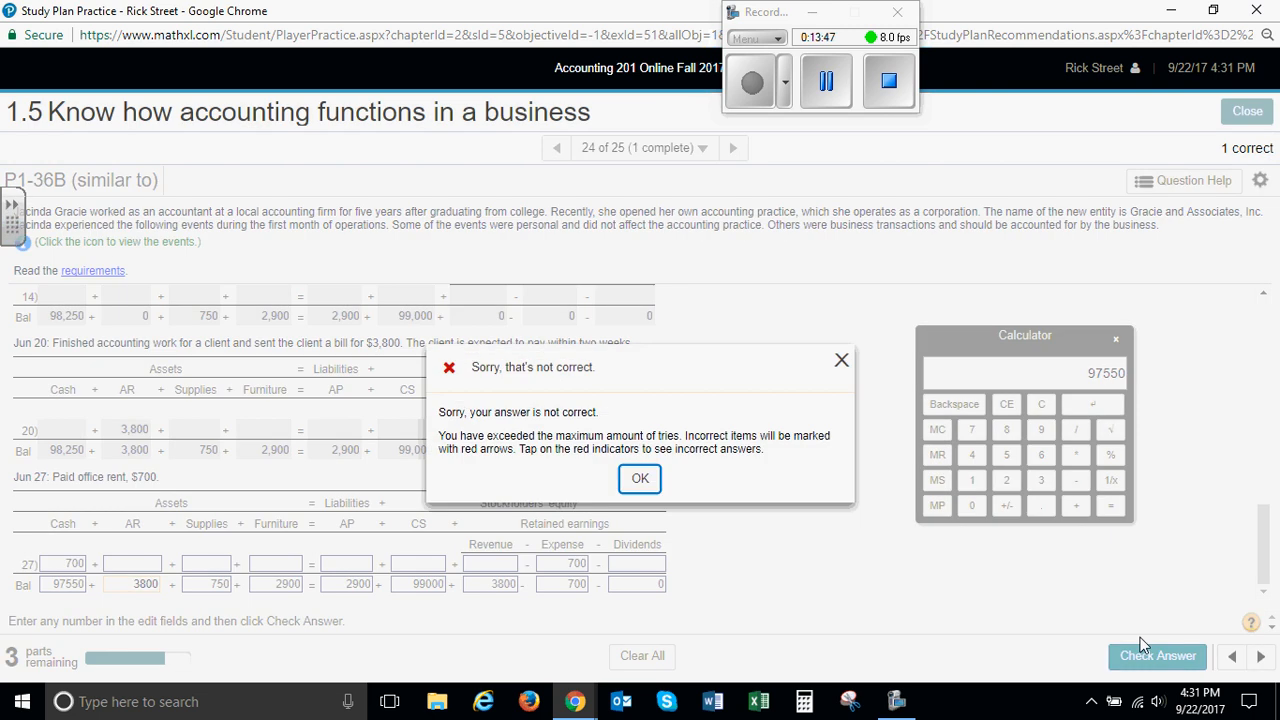
left_click(638, 475)
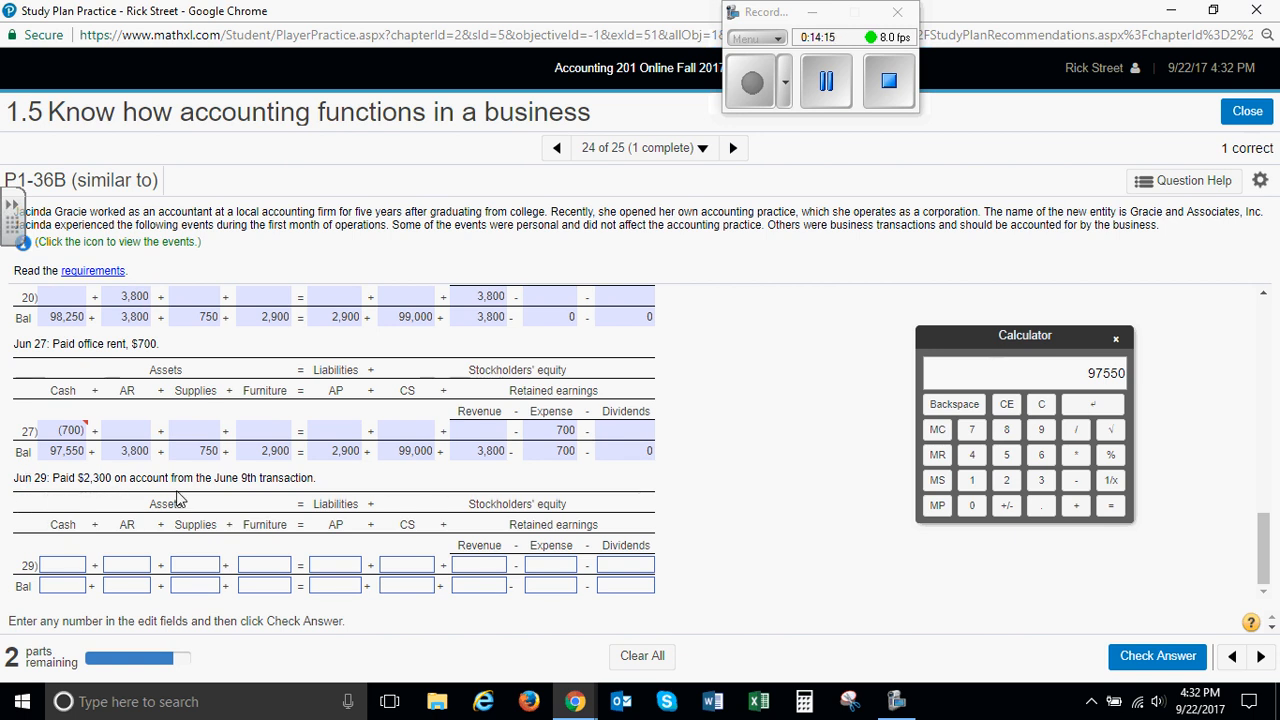
Record the June 29 payment on account as -2300 in Cash and -2300 in AP on the transaction line
left_click(75, 567)
type("-230")
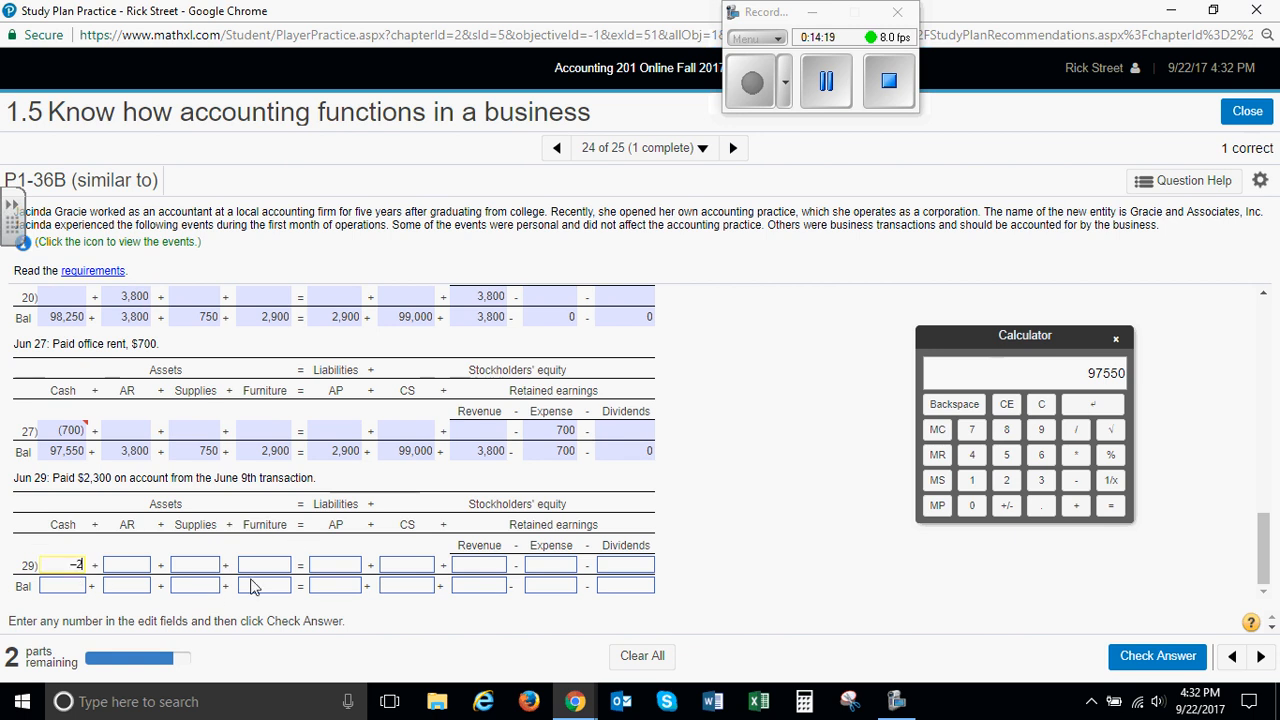
key("Tab")
key("Tab")
key("Tab")
key("Tab")
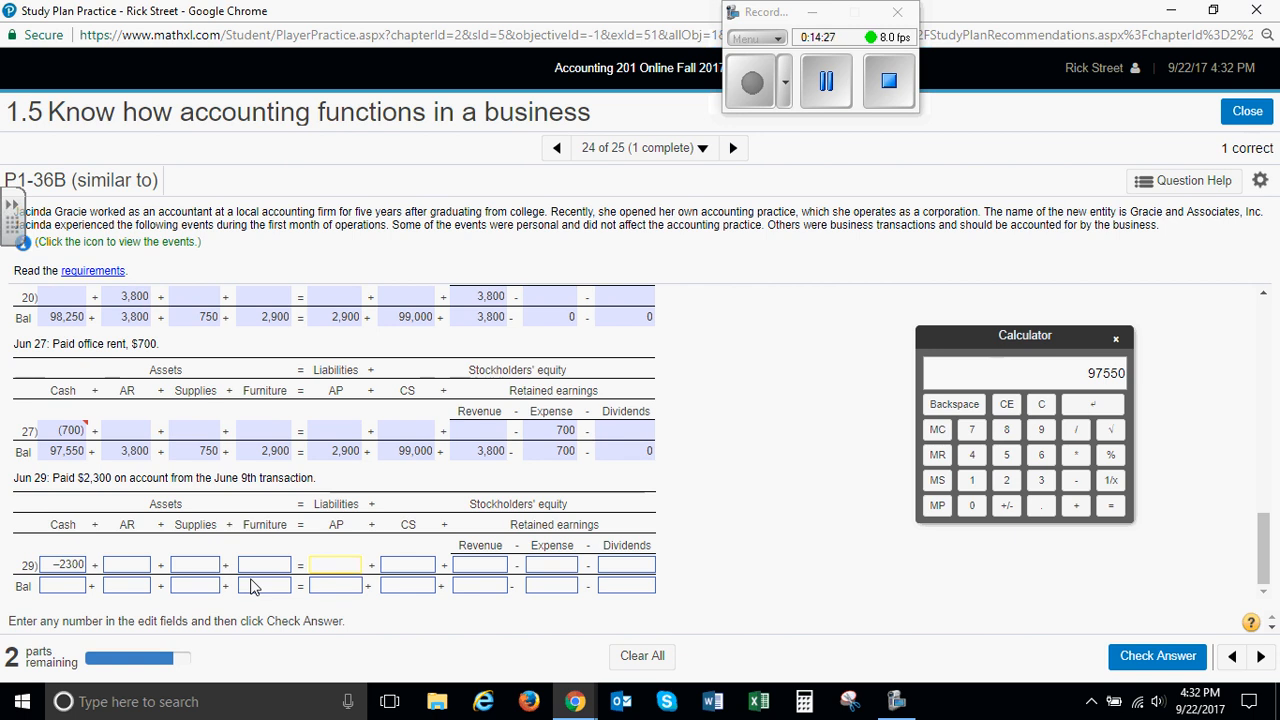
type("-2300")
key("Tab")
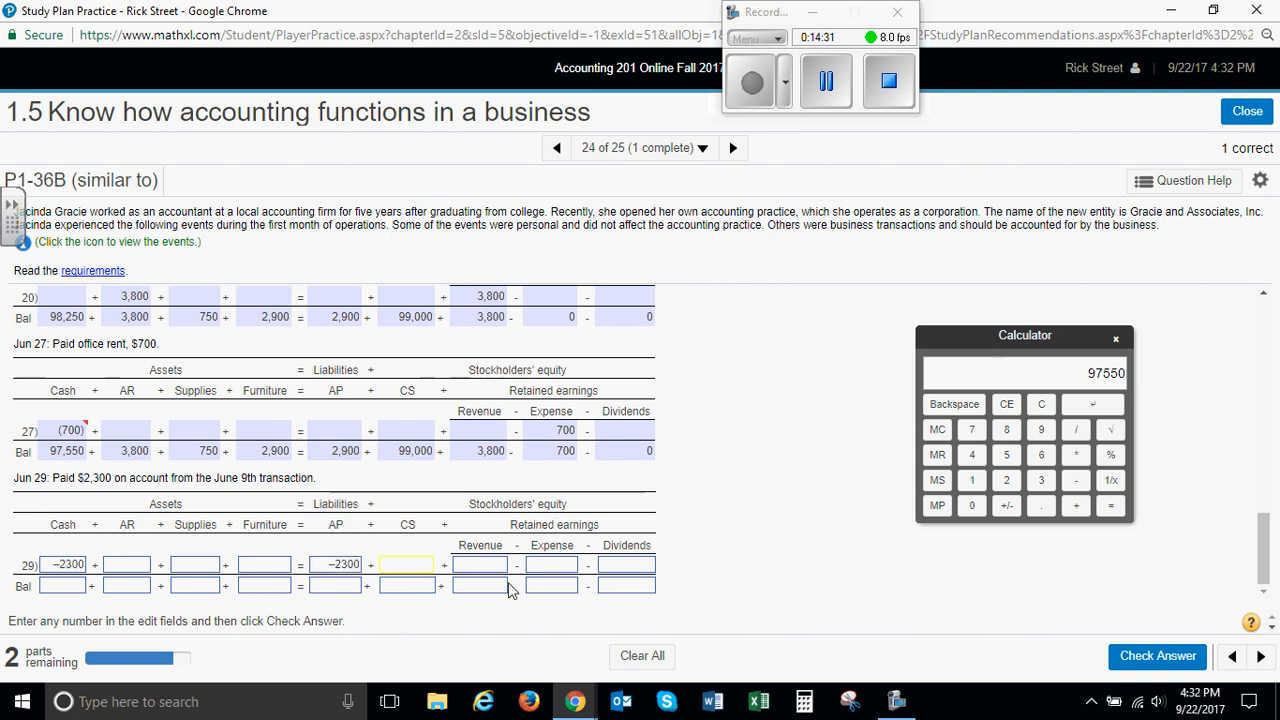
Subtract 2300 from 97550 on the calculator and enter 95250 as the June 29 Cash balance
left_click(72, 590)
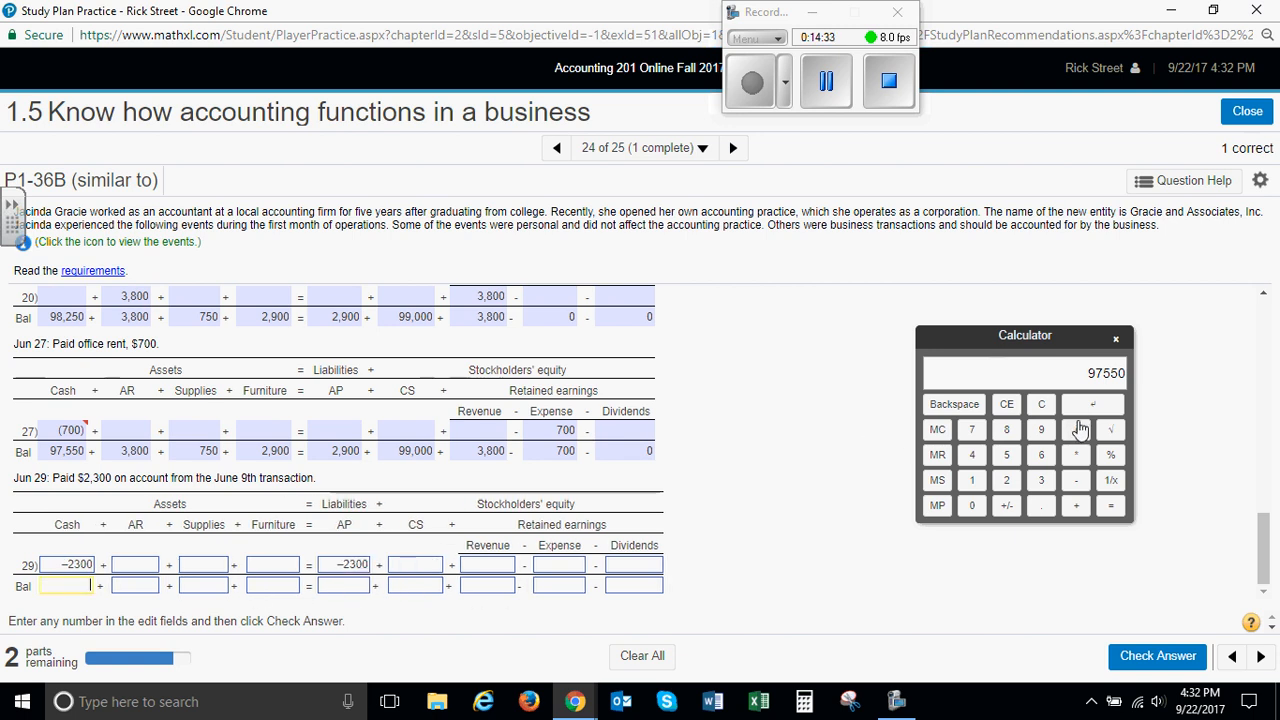
left_click(1040, 406)
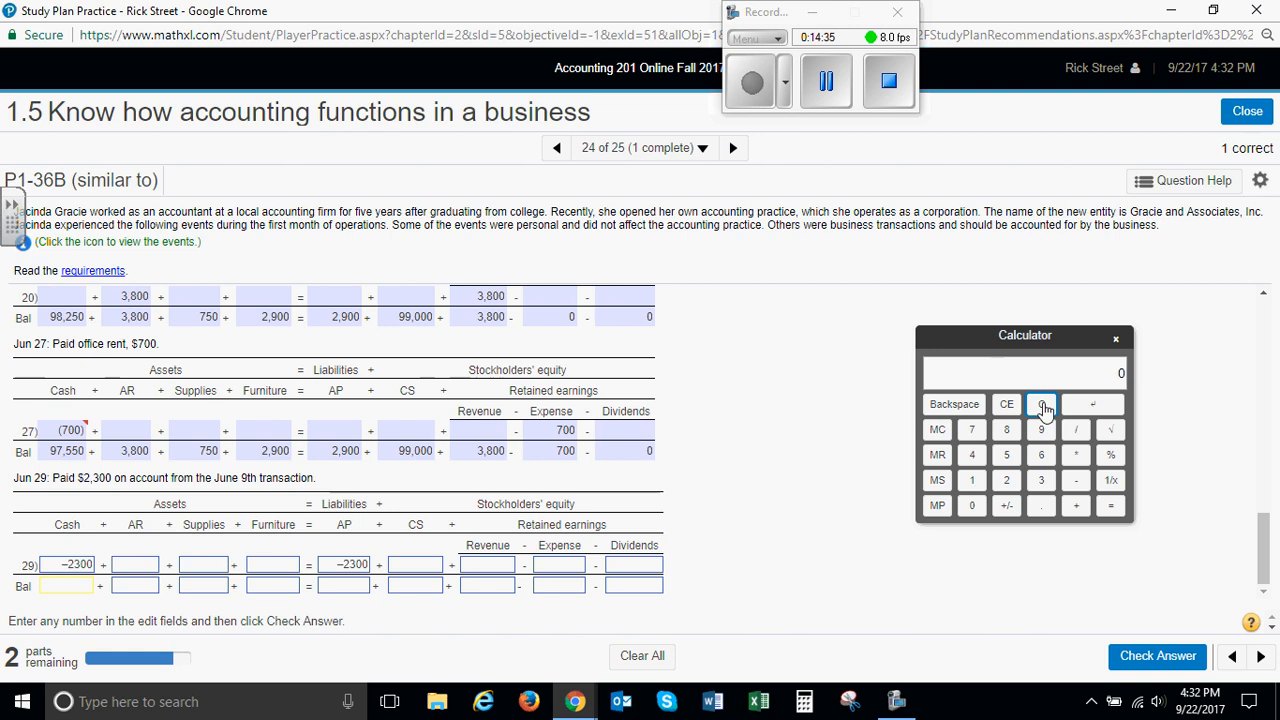
left_click(1041, 429)
left_click(971, 430)
left_click(1007, 456)
left_click(1007, 456)
left_click(971, 505)
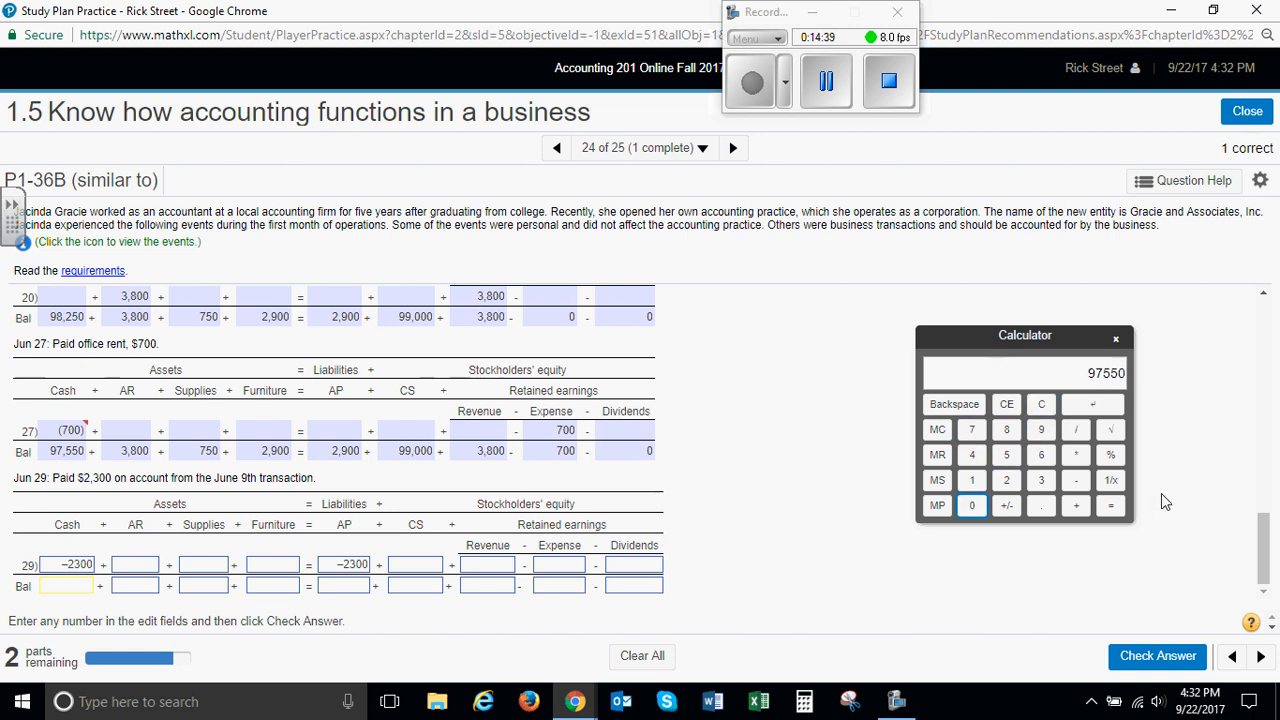
left_click(1077, 482)
left_click(1007, 481)
left_click(1041, 481)
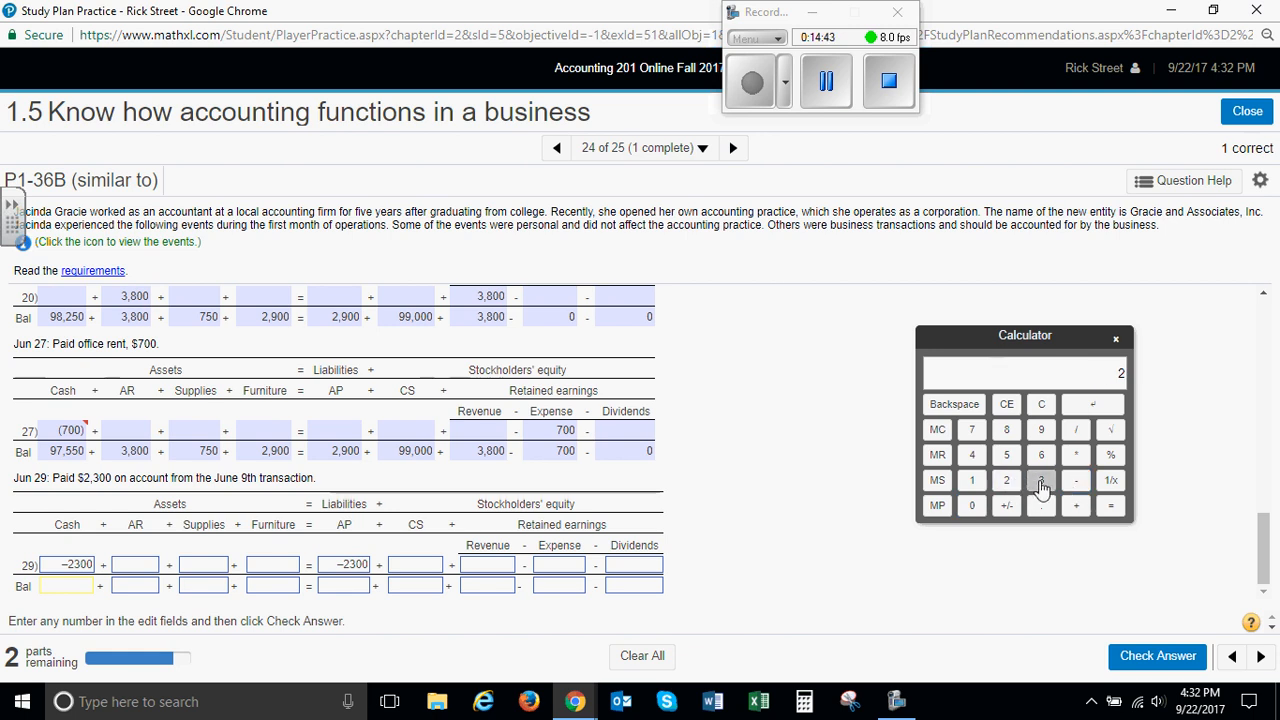
left_click(971, 506)
left_click(971, 506)
left_click(1110, 506)
left_click(72, 587)
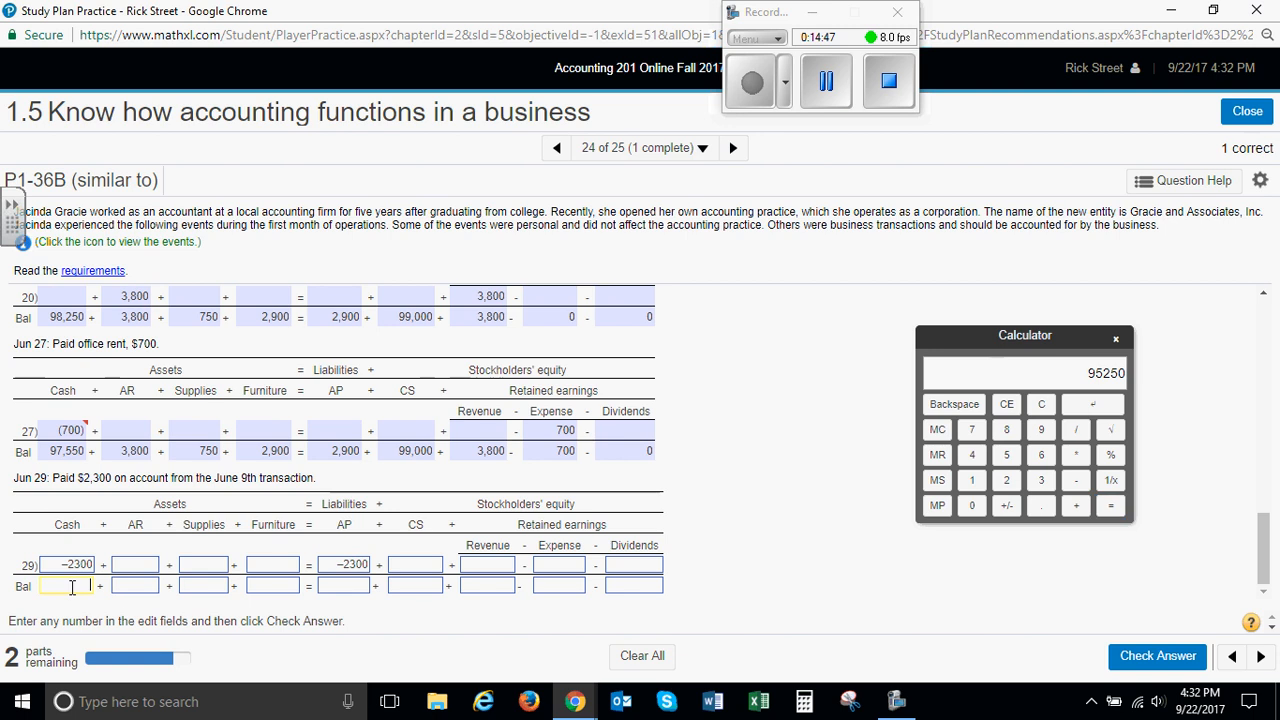
type("95250")
key("Tab")
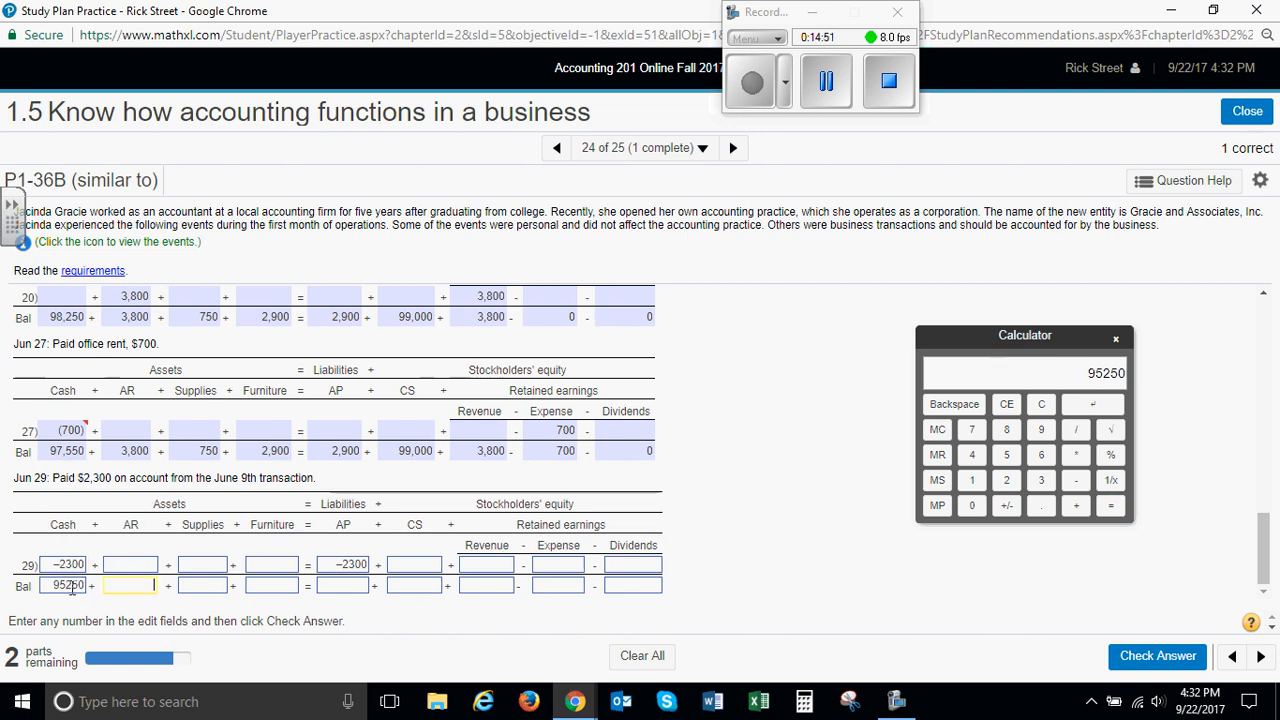
Enter the June 29 balances of 3800 for AR, 750 for Supplies, 2900 for Furniture and 600 for AP
type("3800")
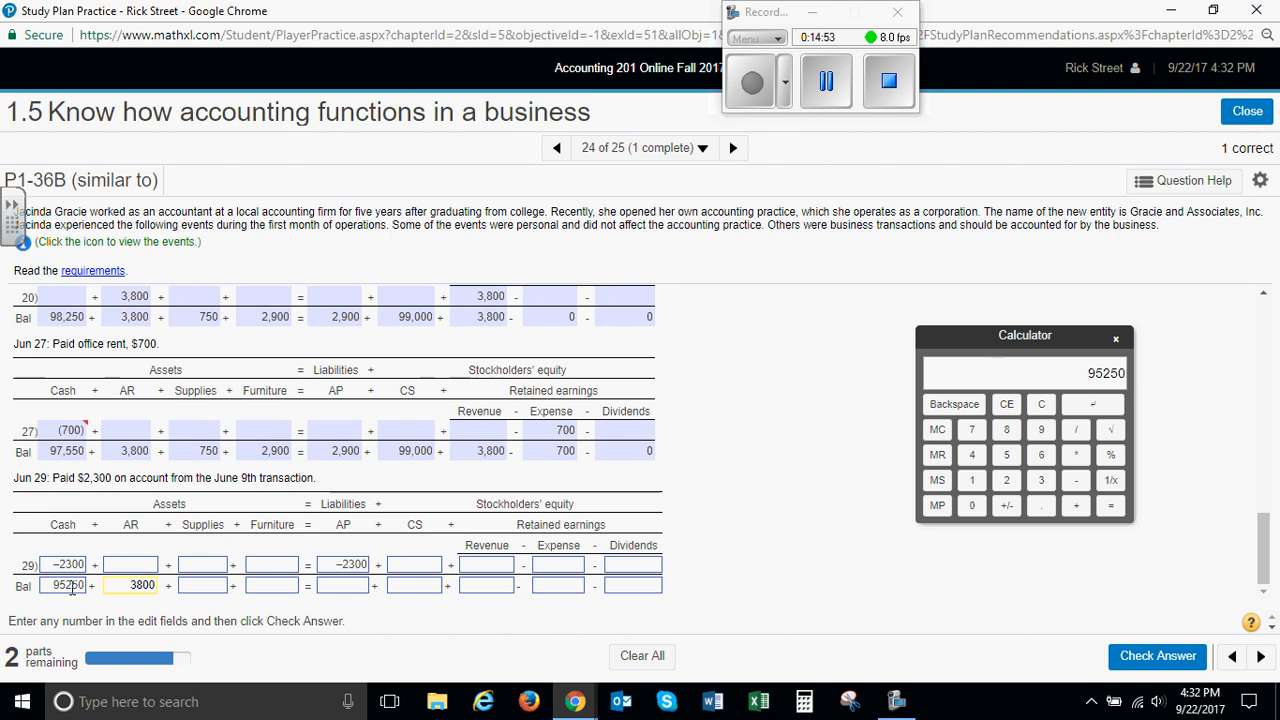
key("Tab")
type("7")
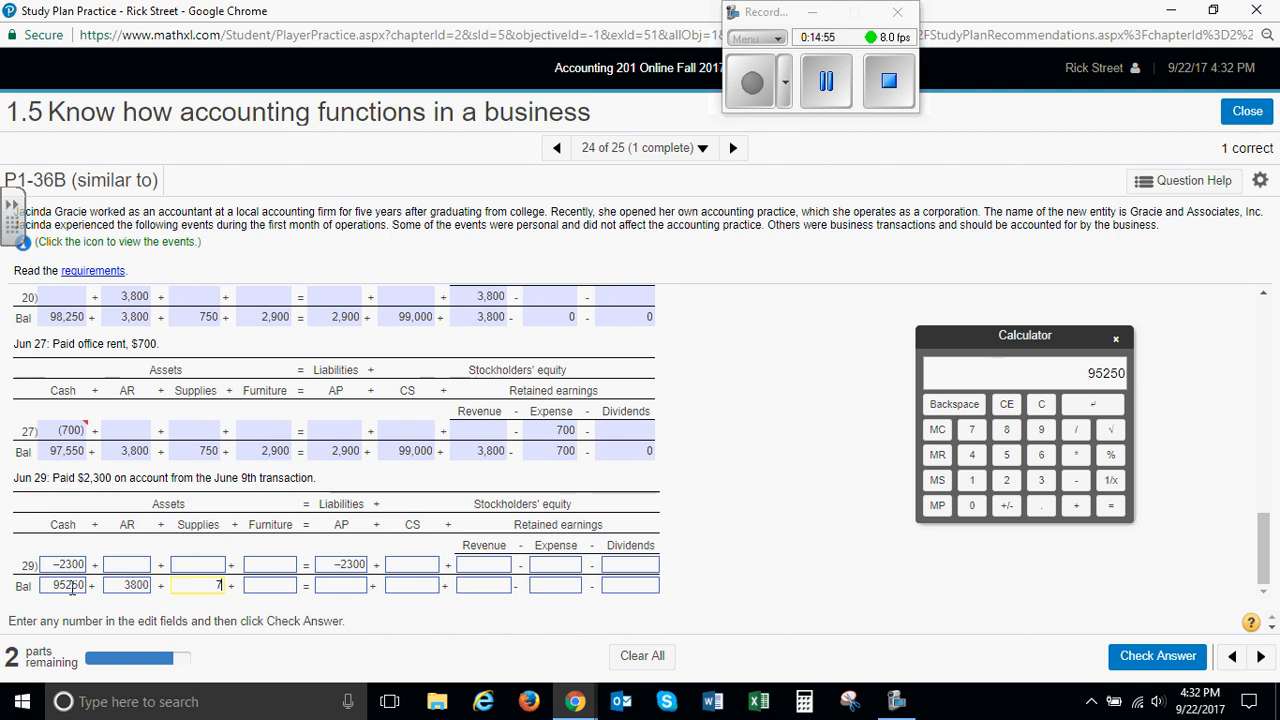
key("Tab")
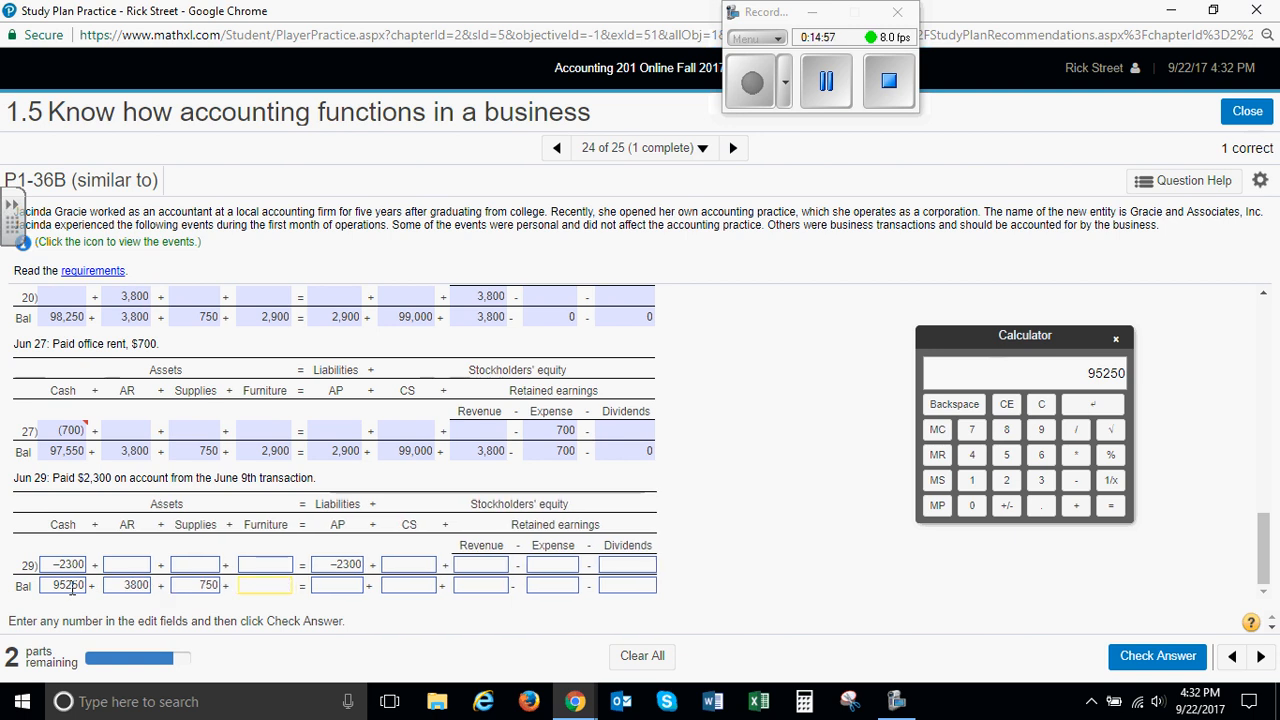
type("2900")
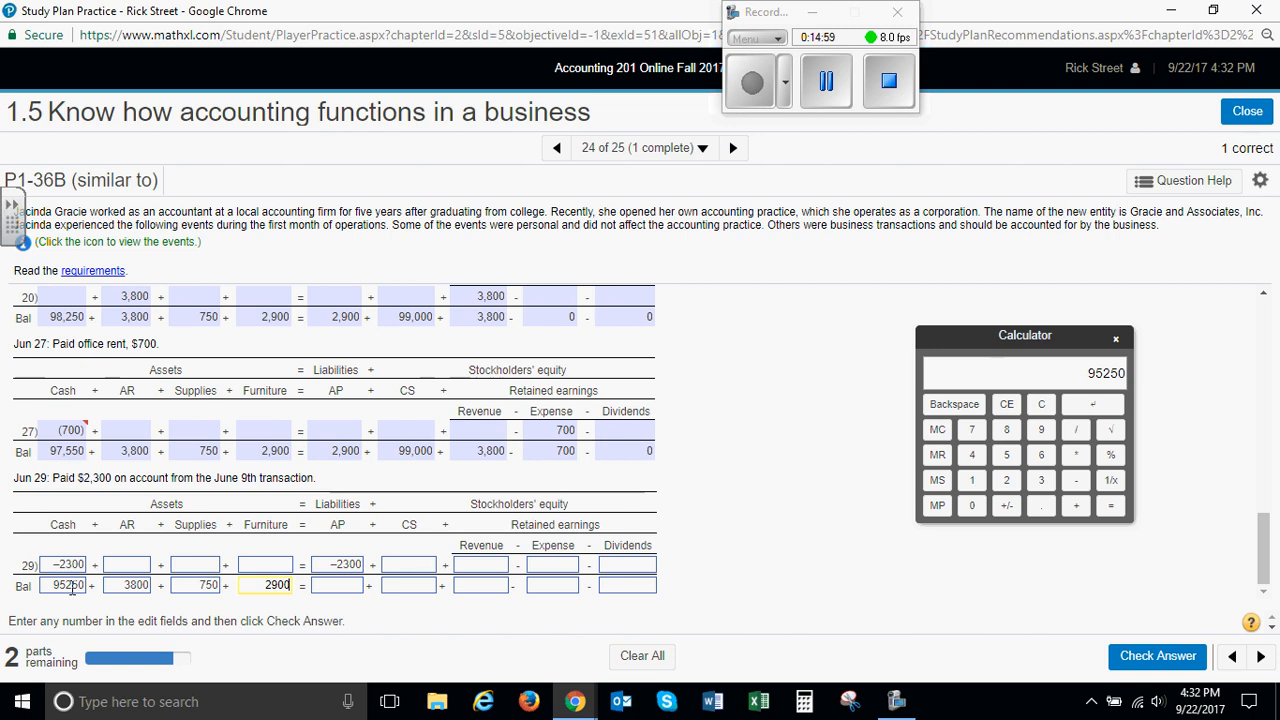
key("Tab")
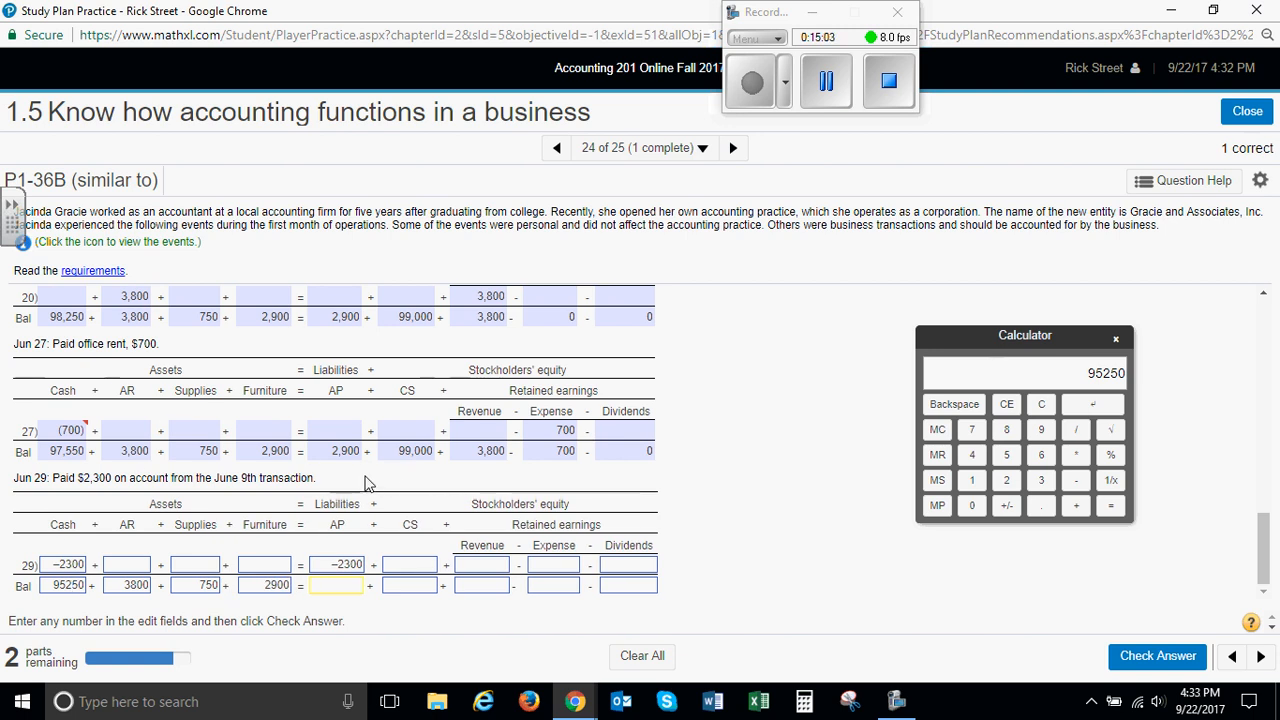
type("600")
key("Tab")
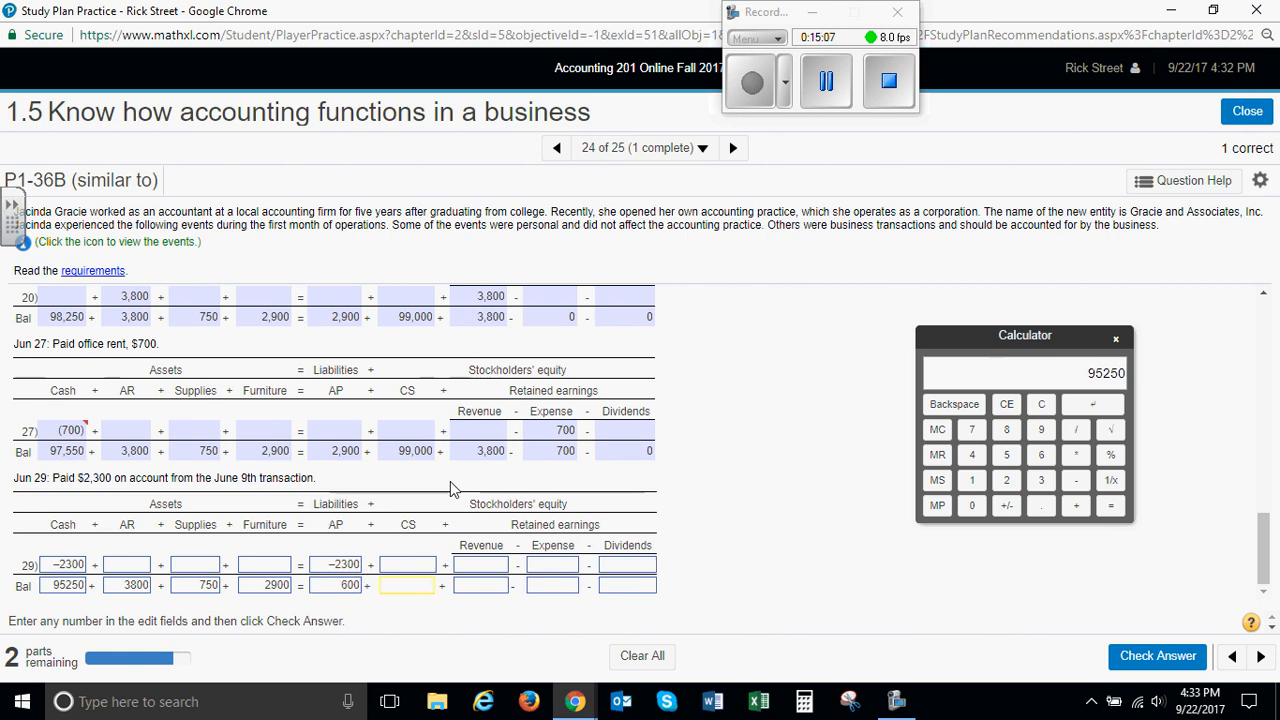
Enter the June 29 balances of 99000 for CS, 3800 for Revenue, 700 for Expense and 0 for Dividends, and submit the answer
type("99000")
key("Tab")
type("3800")
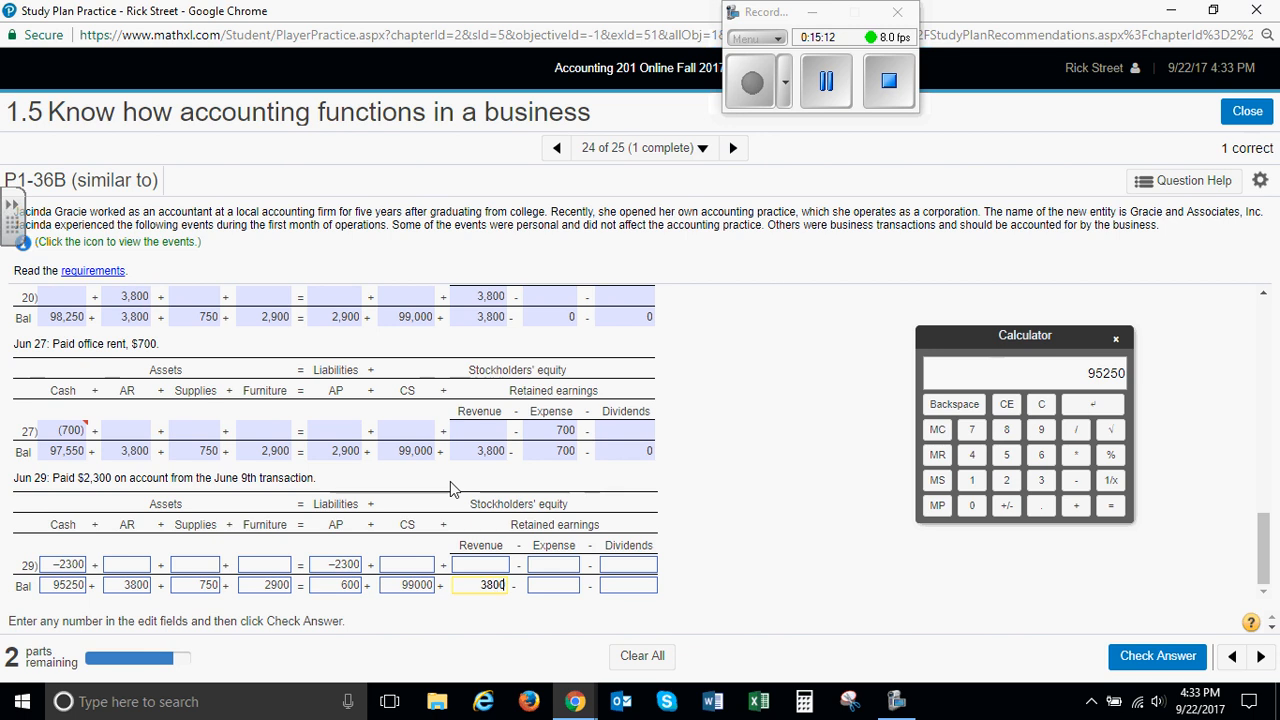
key("Tab")
type("700")
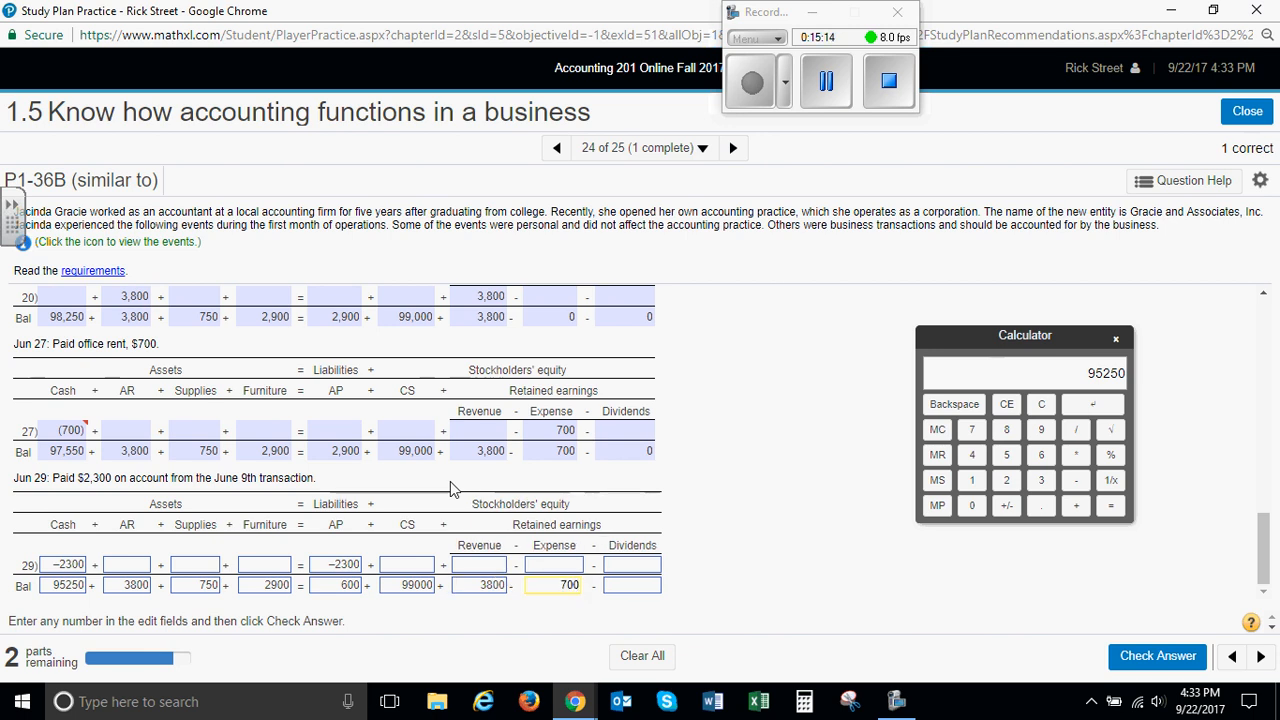
key("Tab")
type("0")
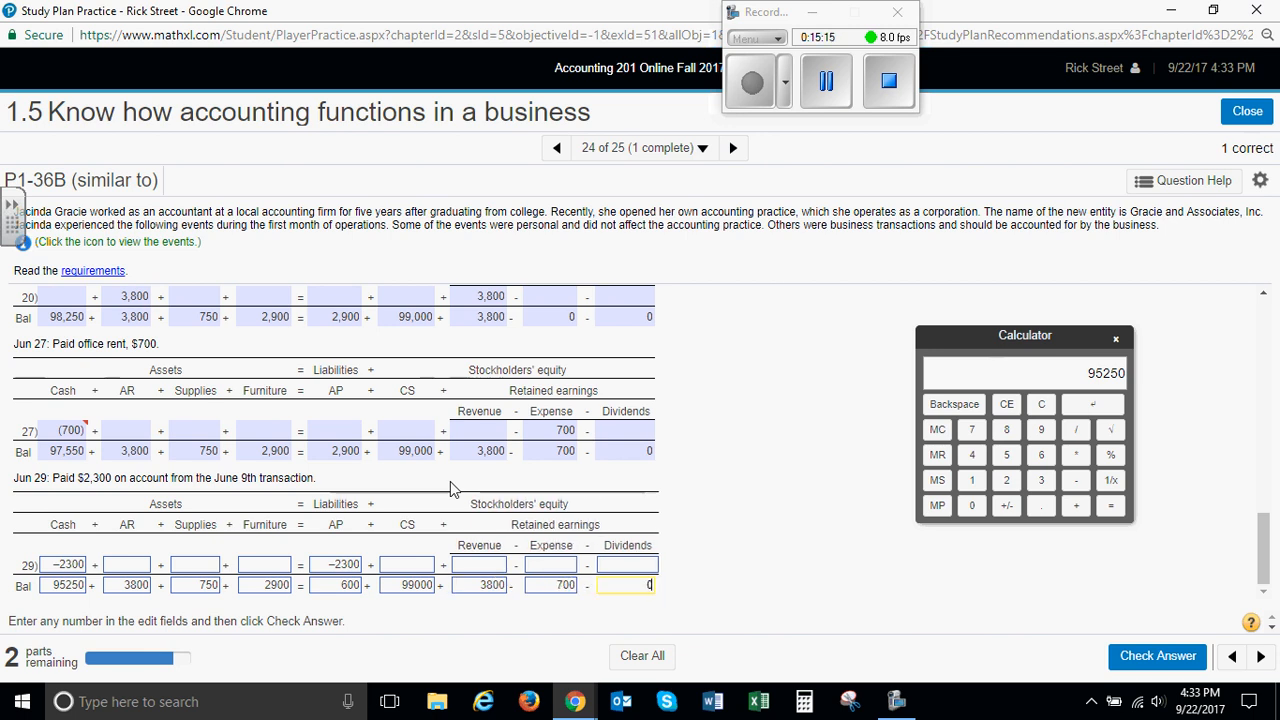
left_click(1157, 656)
left_click(640, 444)
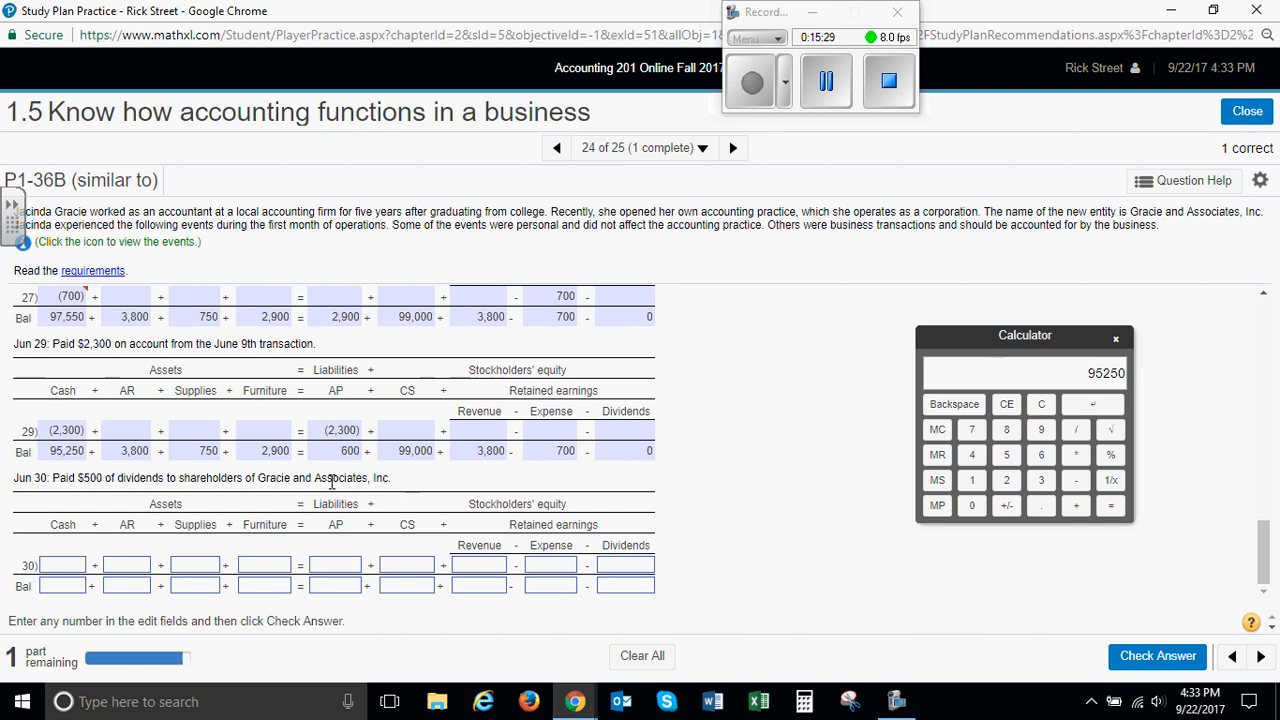
Record the June 30 dividend payment as -500 in Cash and 500 in Dividends on the transaction line
left_click(72, 566)
key("Tab")
key("Tab")
key("Tab")
key("Tab")
key("Tab")
key("Tab")
key("Tab")
key("Tab")
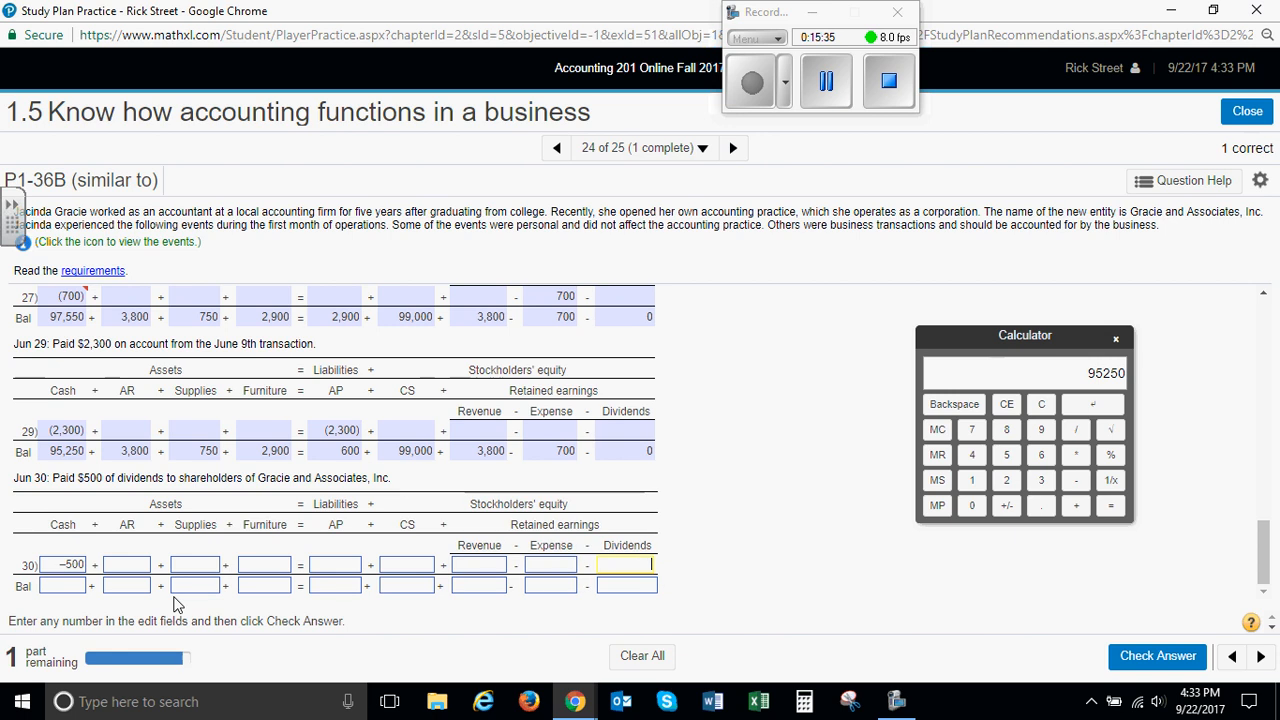
type("500")
Subtract 500 from 95250 on the calculator and enter 94750 as the June 30 Cash balance
left_click(75, 588)
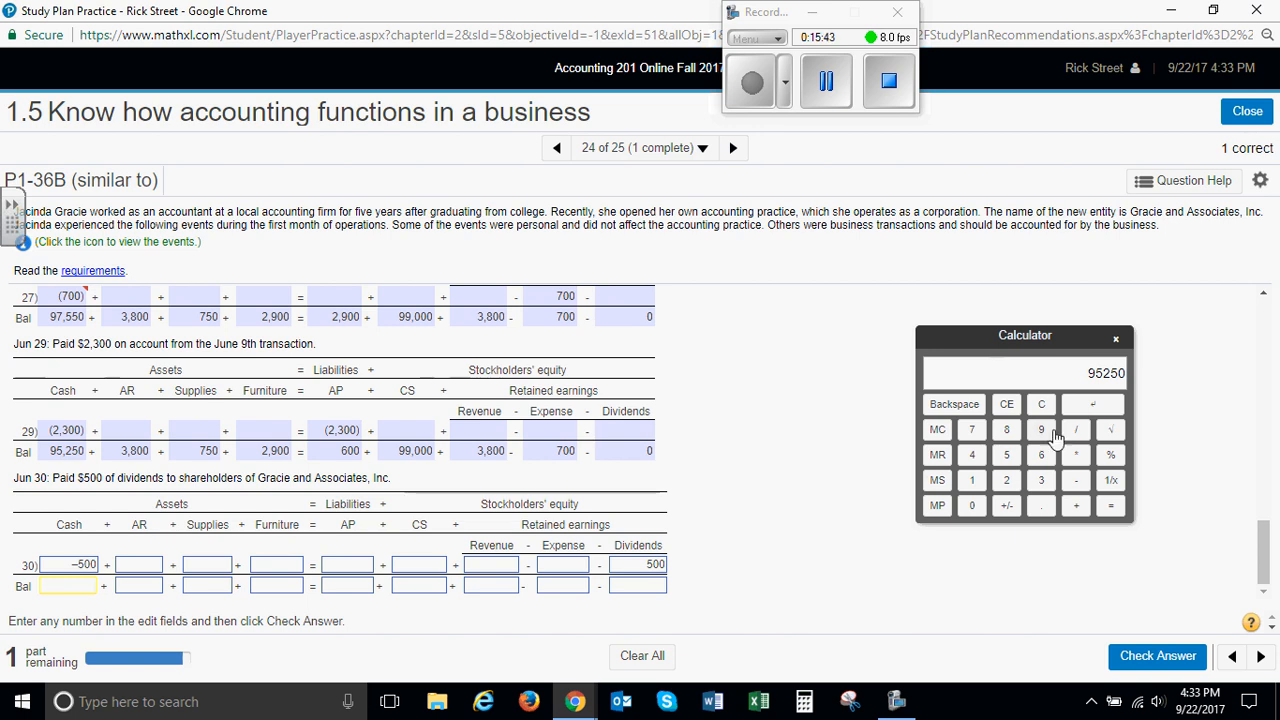
left_click(1080, 480)
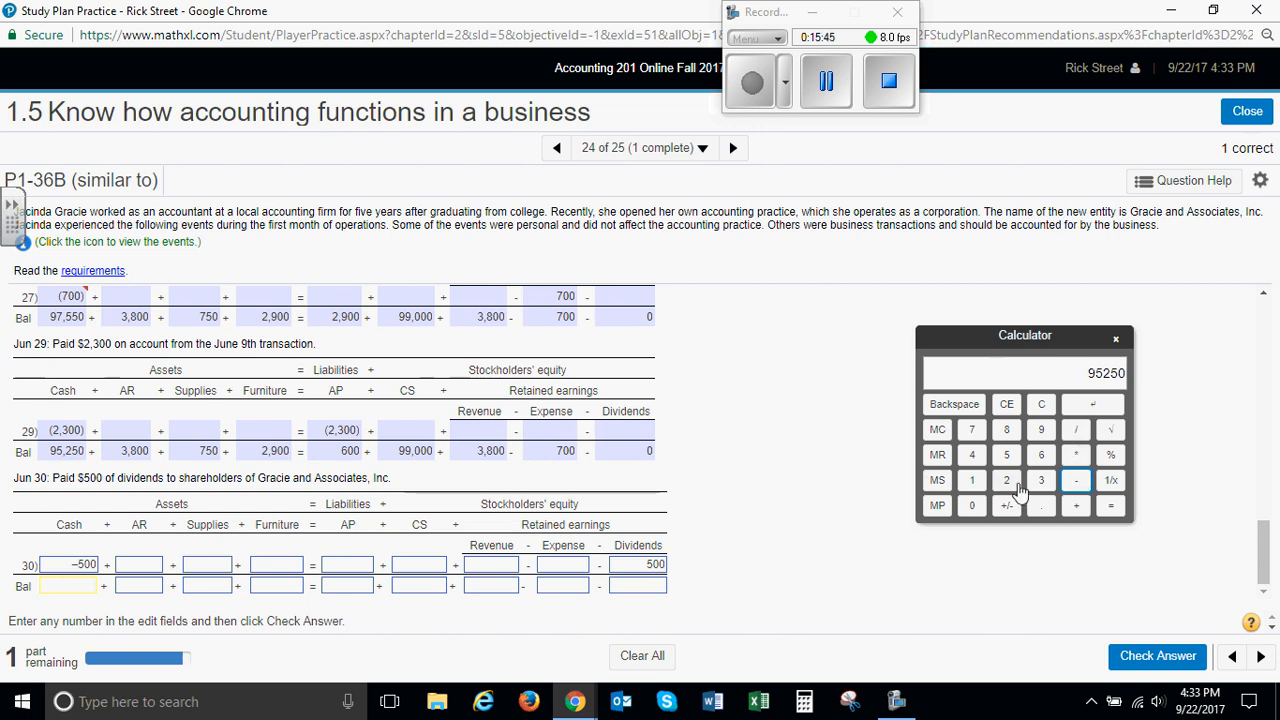
left_click(1007, 455)
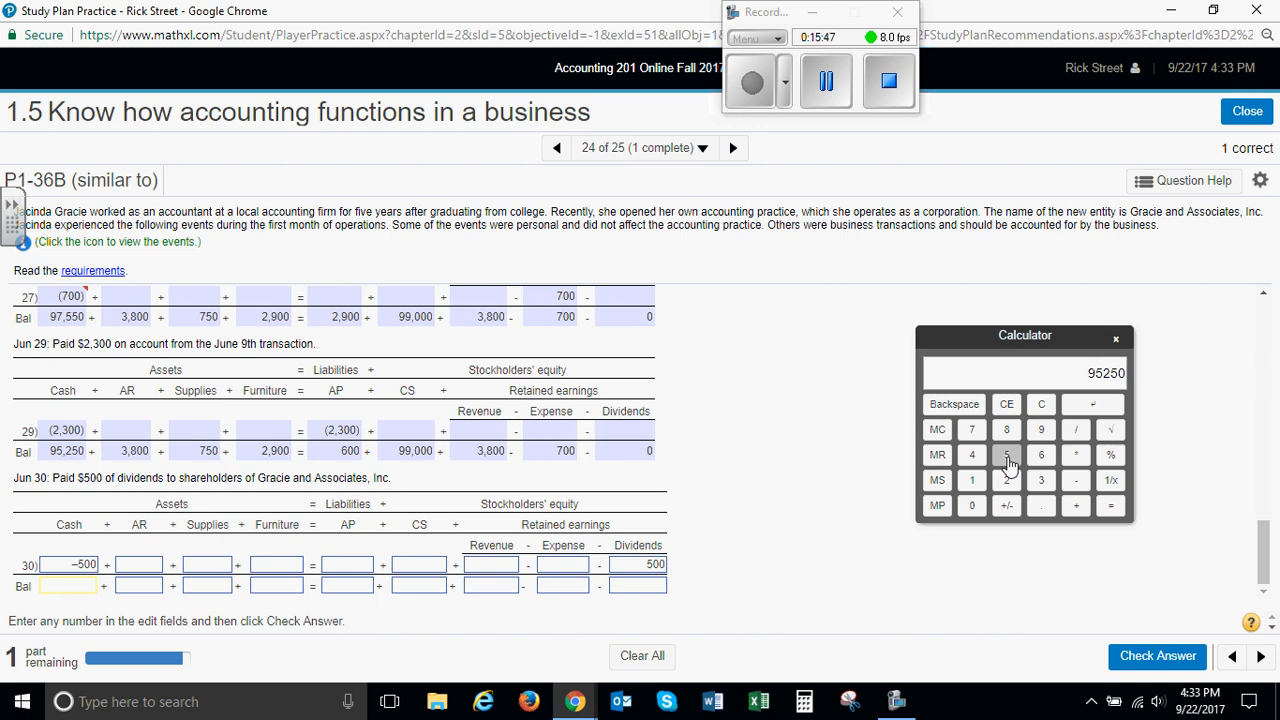
double_click(971, 505)
left_click(1111, 507)
left_click(80, 585)
type("9")
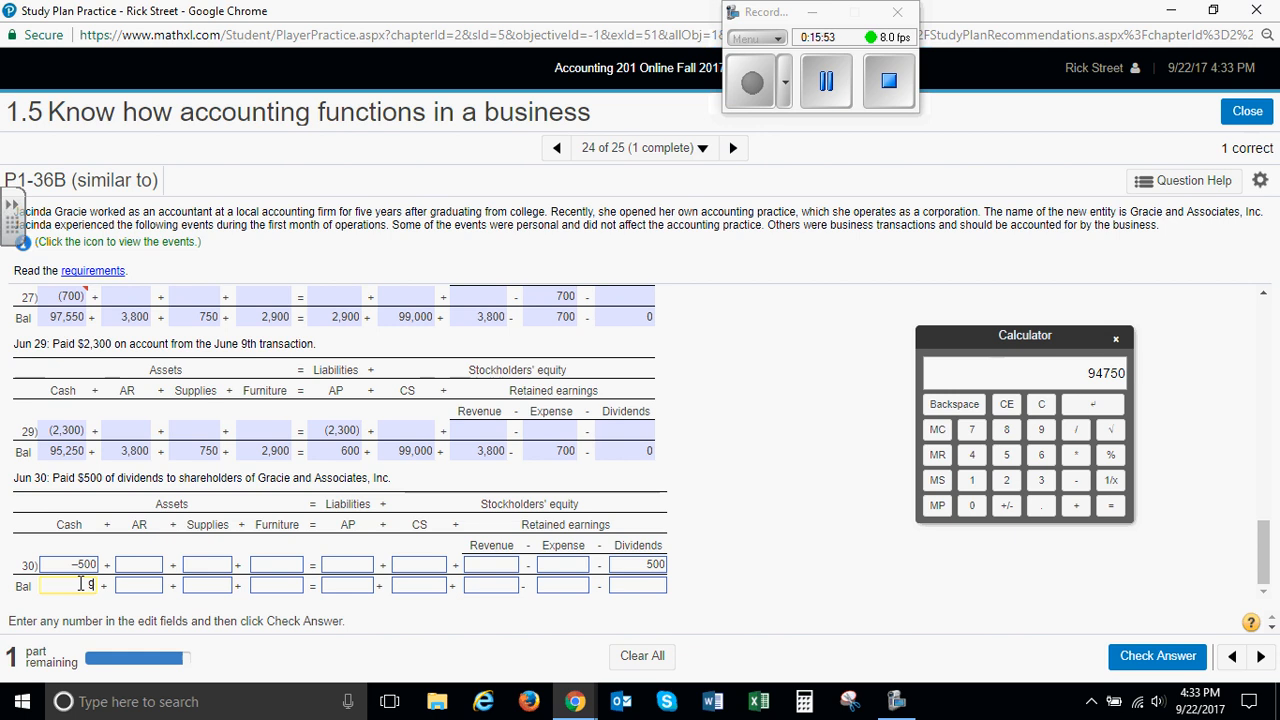
type("4750")
key("Tab")
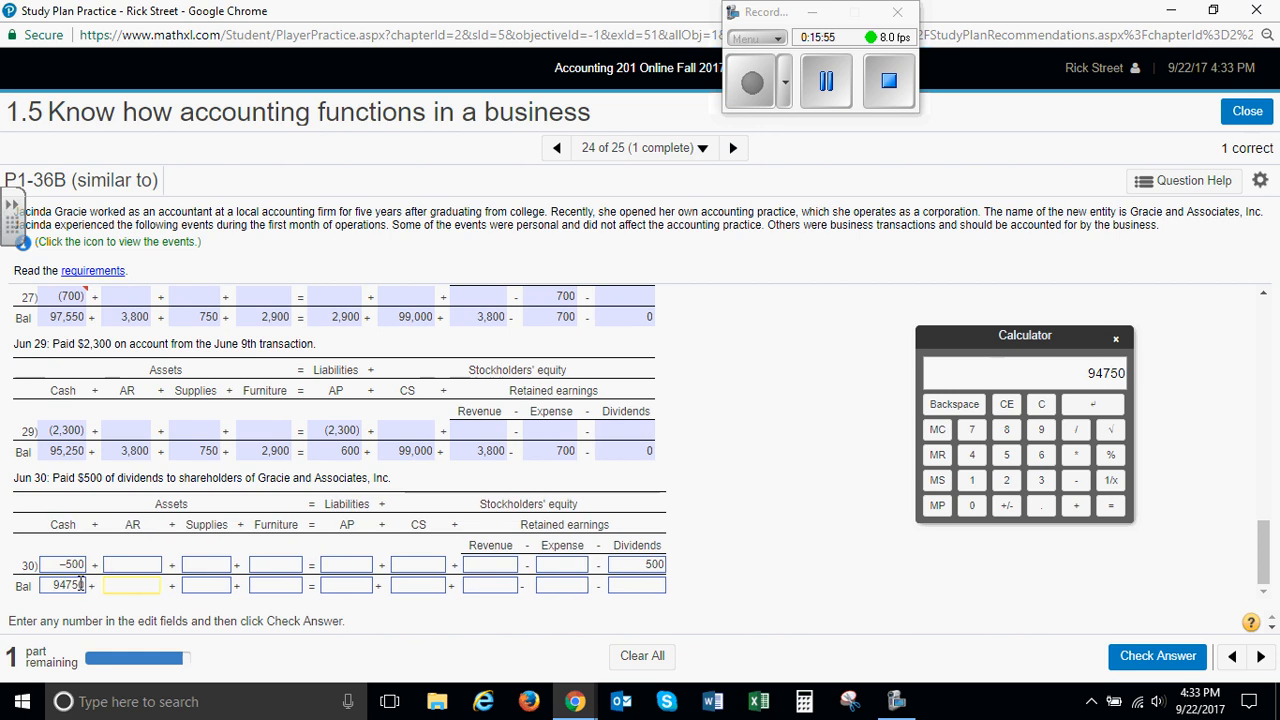
Enter the June 30 balances of 3800 for AR, 750 for Supplies, 2900 for Furniture and 600 for AP
type("3800")
key("Tab")
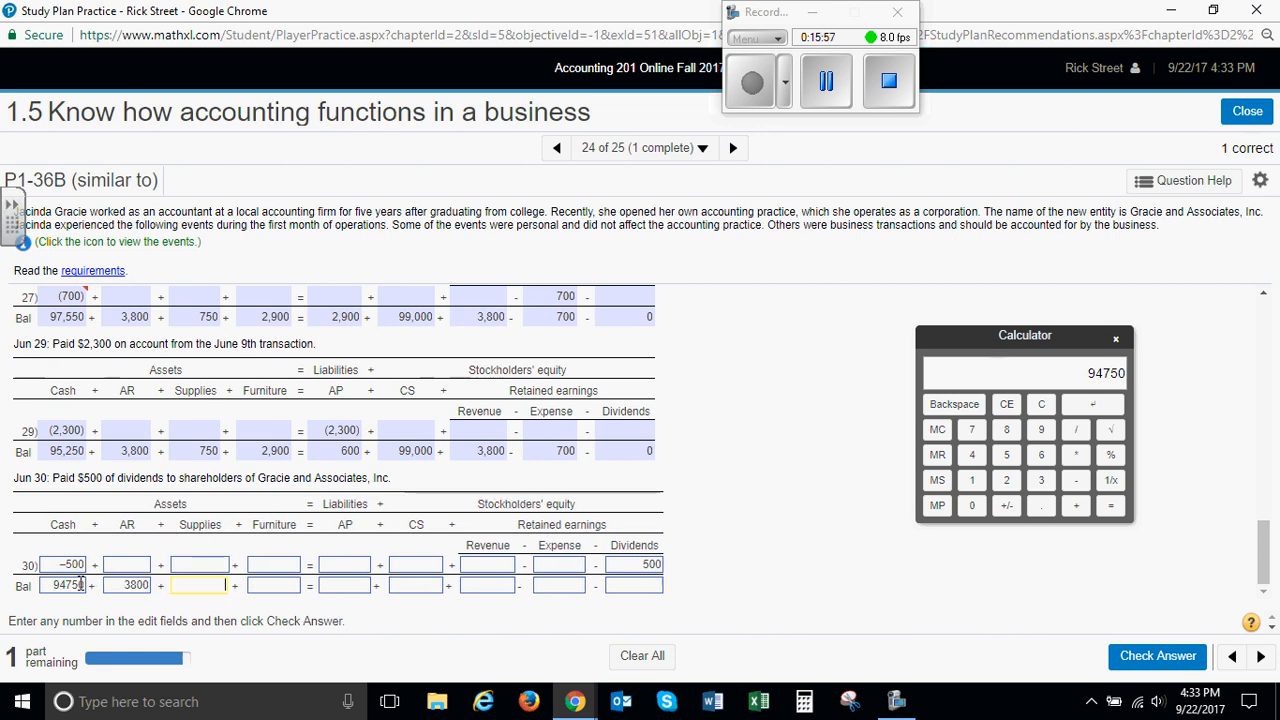
type("750")
key("Tab")
type("2900")
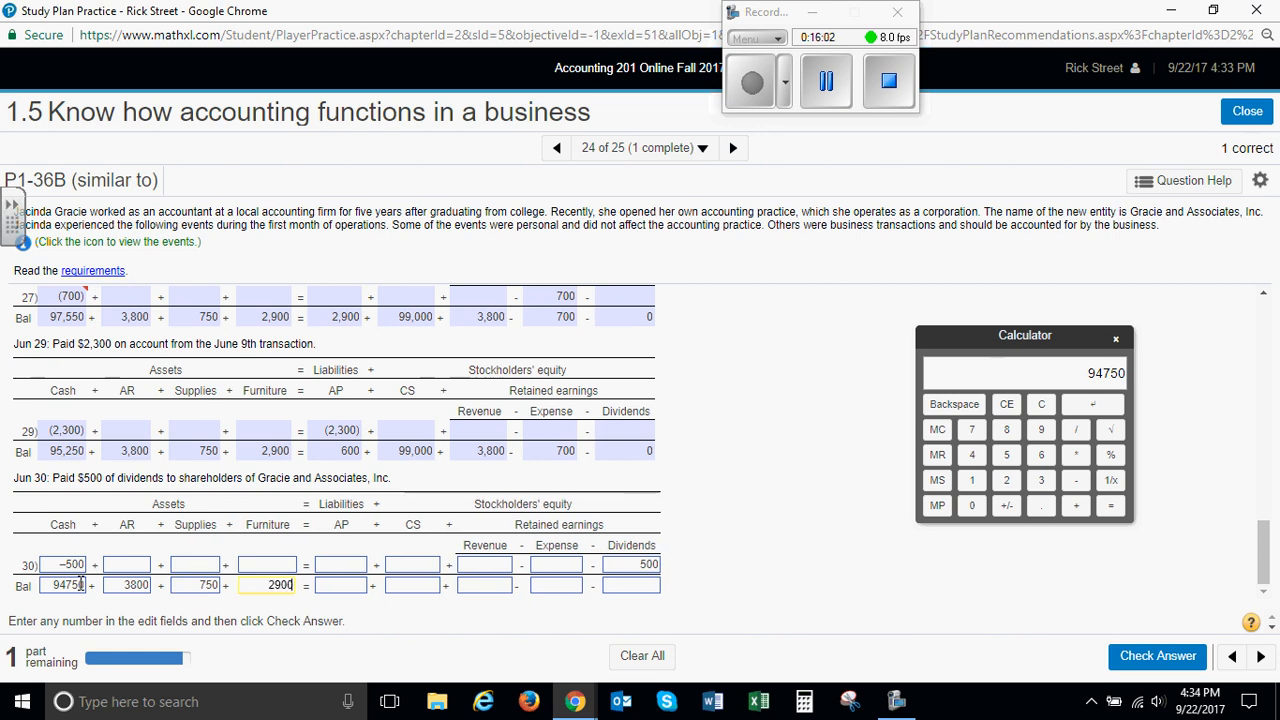
key("Tab")
type("60")
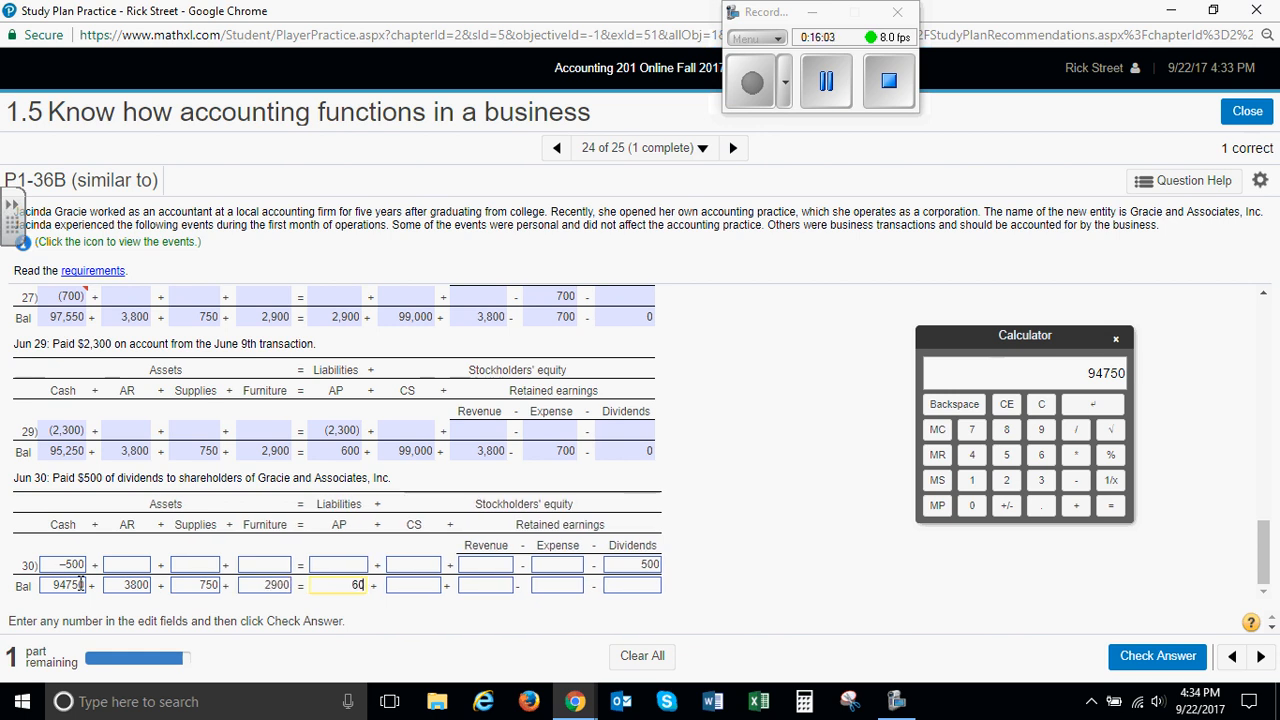
type("0")
key("Tab")
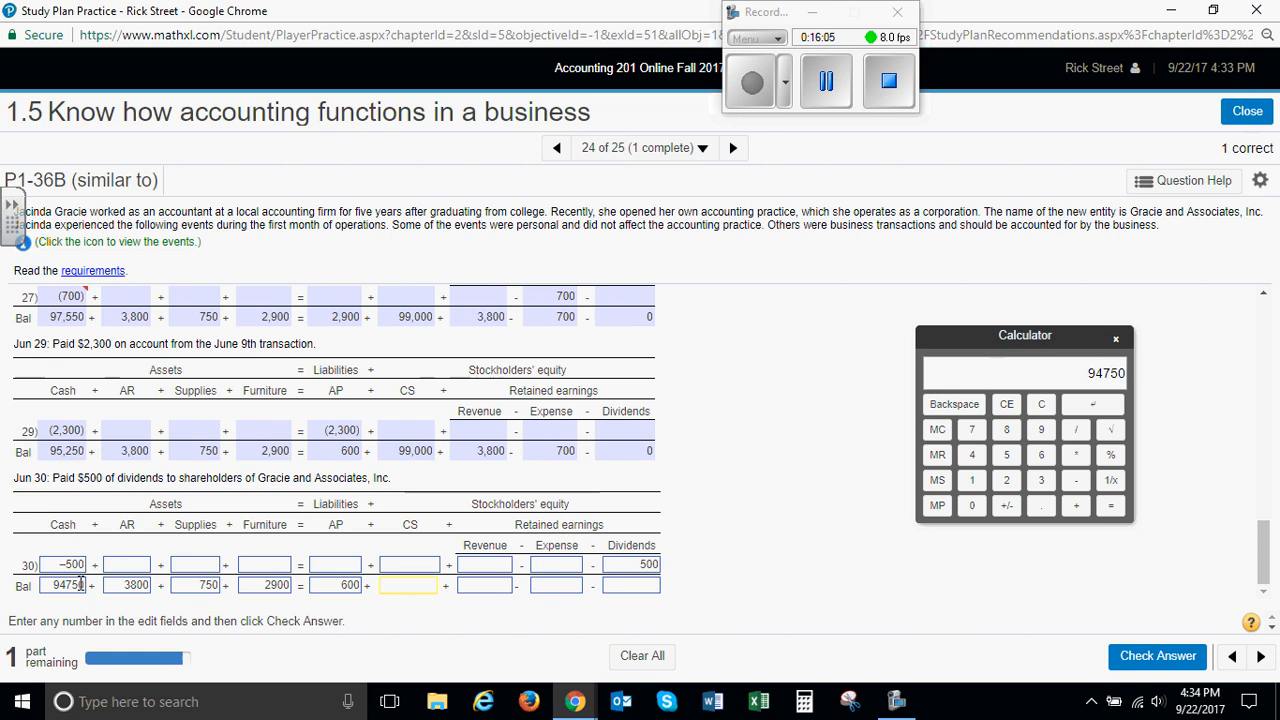
Enter the June 30 balances of 99000 for CS, 3800 for Revenue, 700 for Expense and 500 for Dividends, and submit the answer
type("99000")
key("Tab")
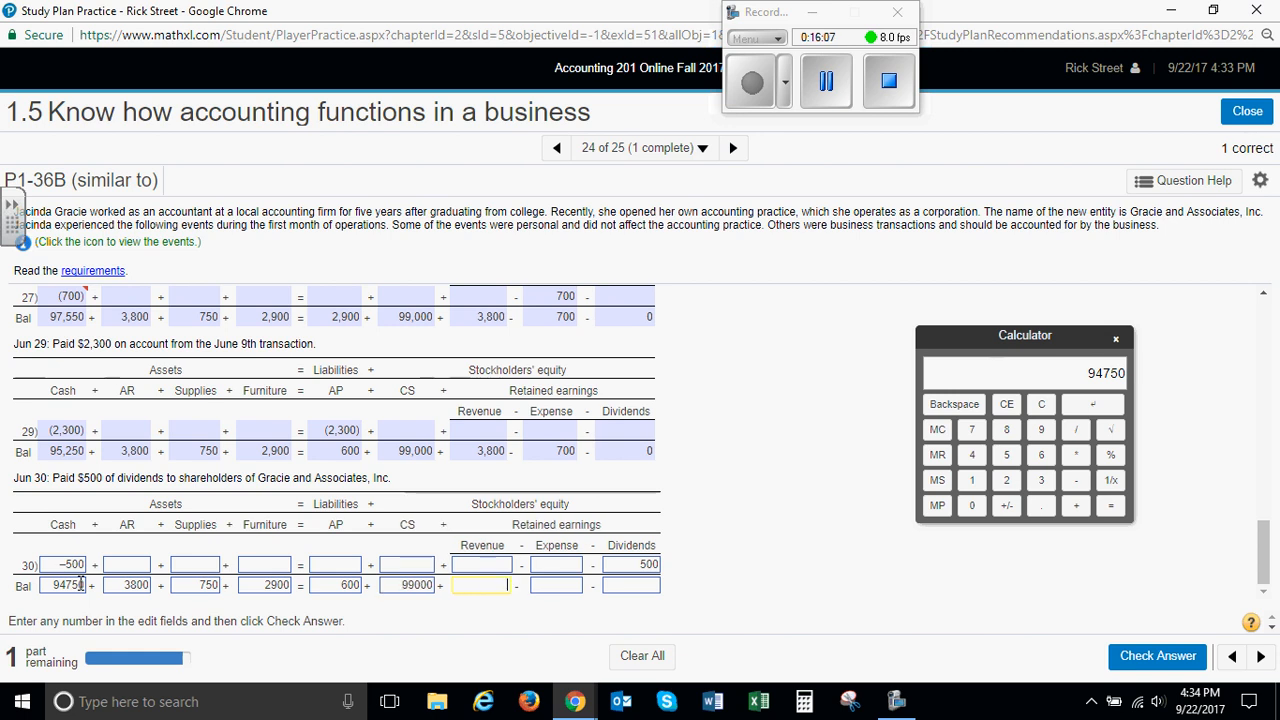
type("3800")
key("Tab")
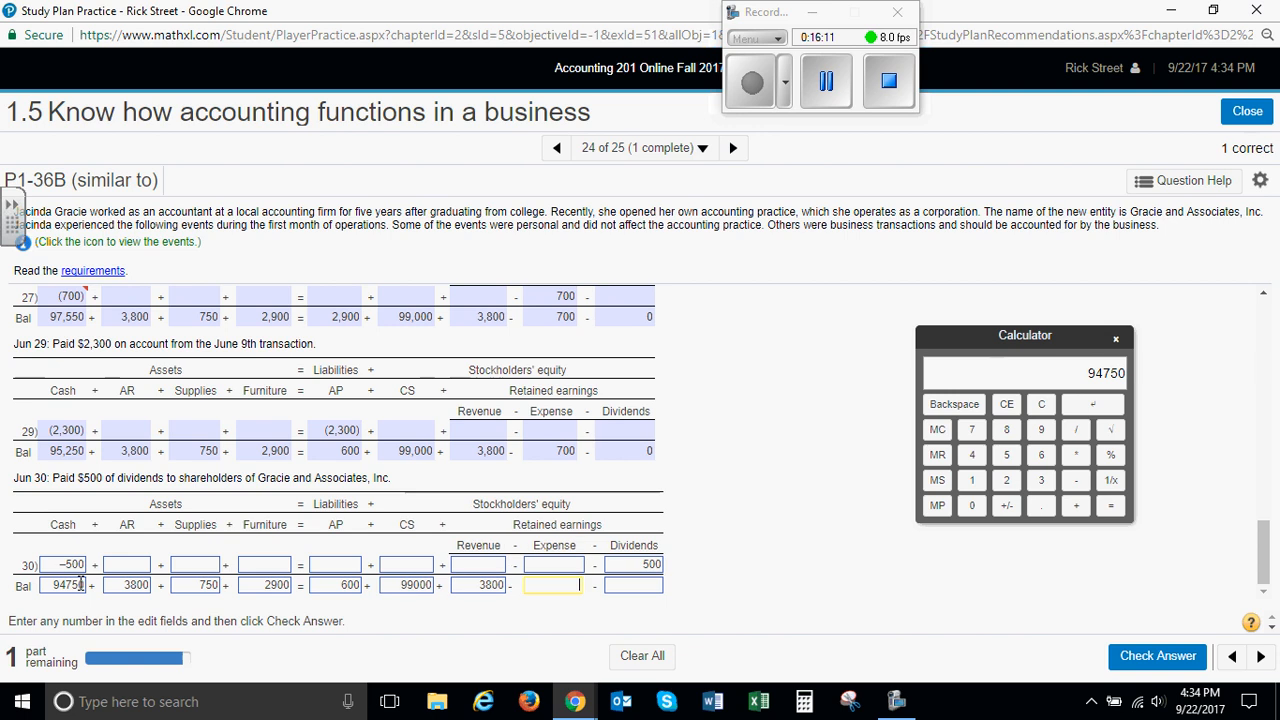
key("Tab")
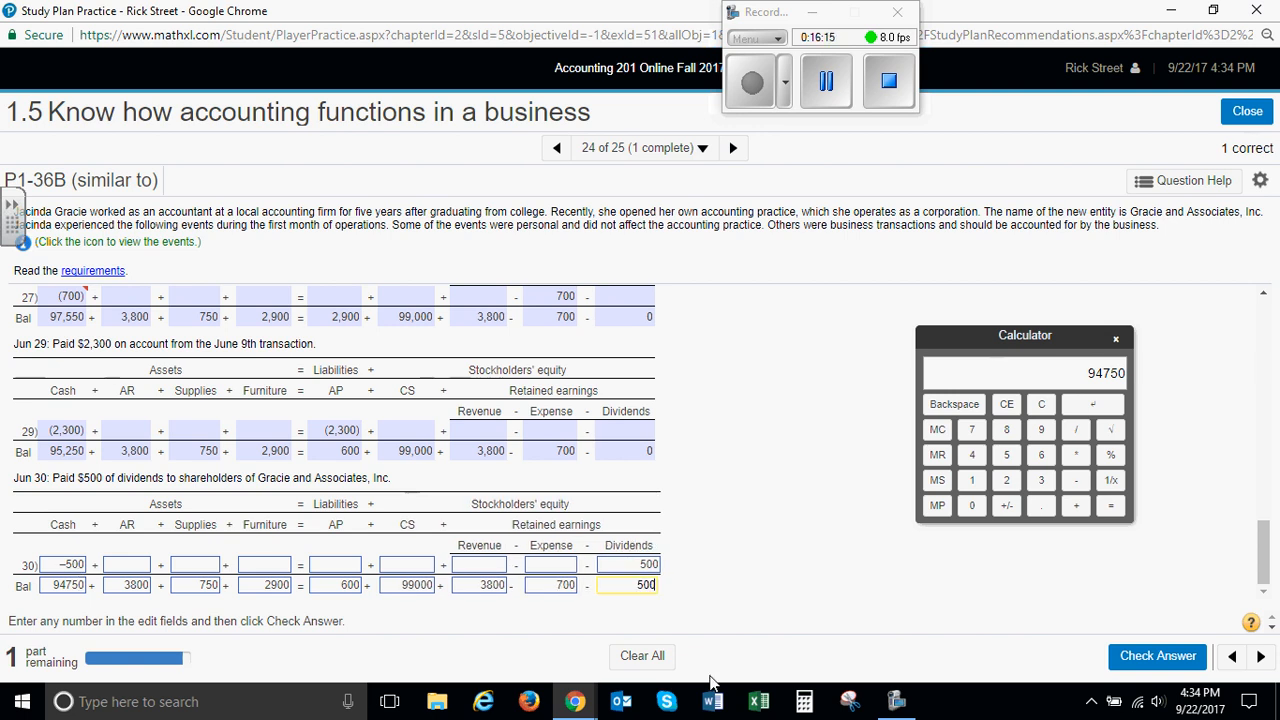
left_click(1158, 658)
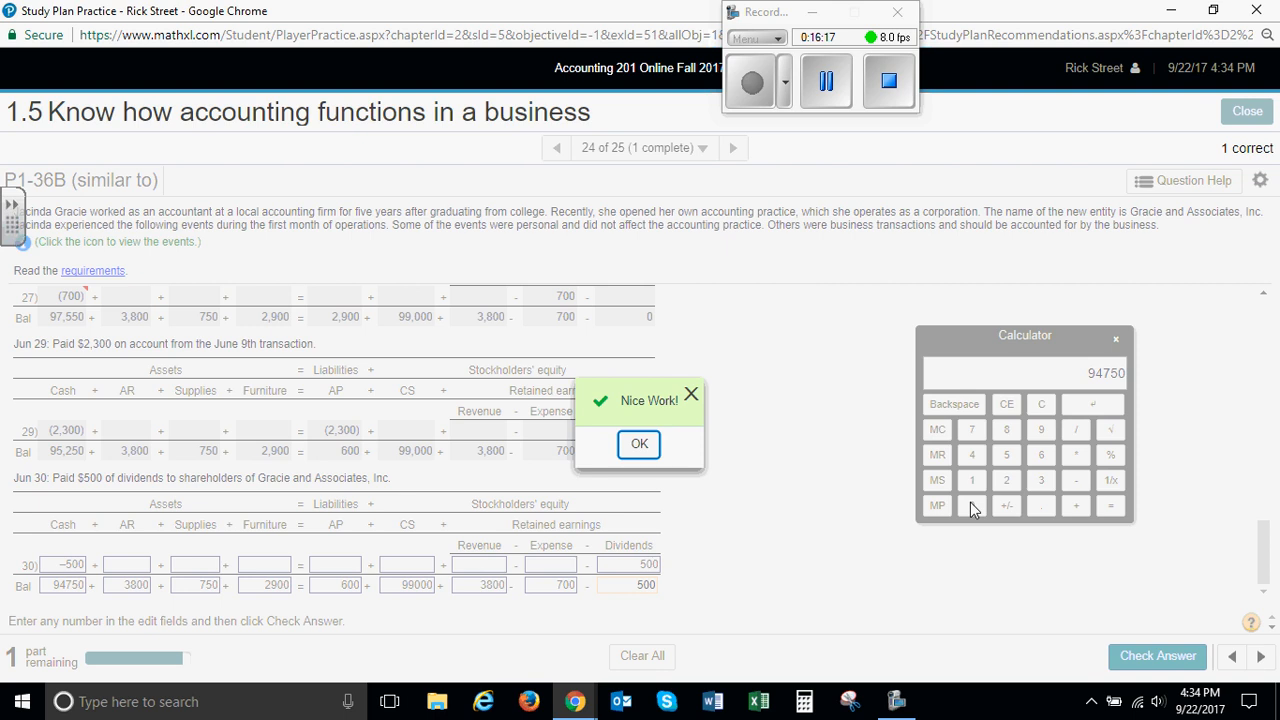
left_click(648, 446)
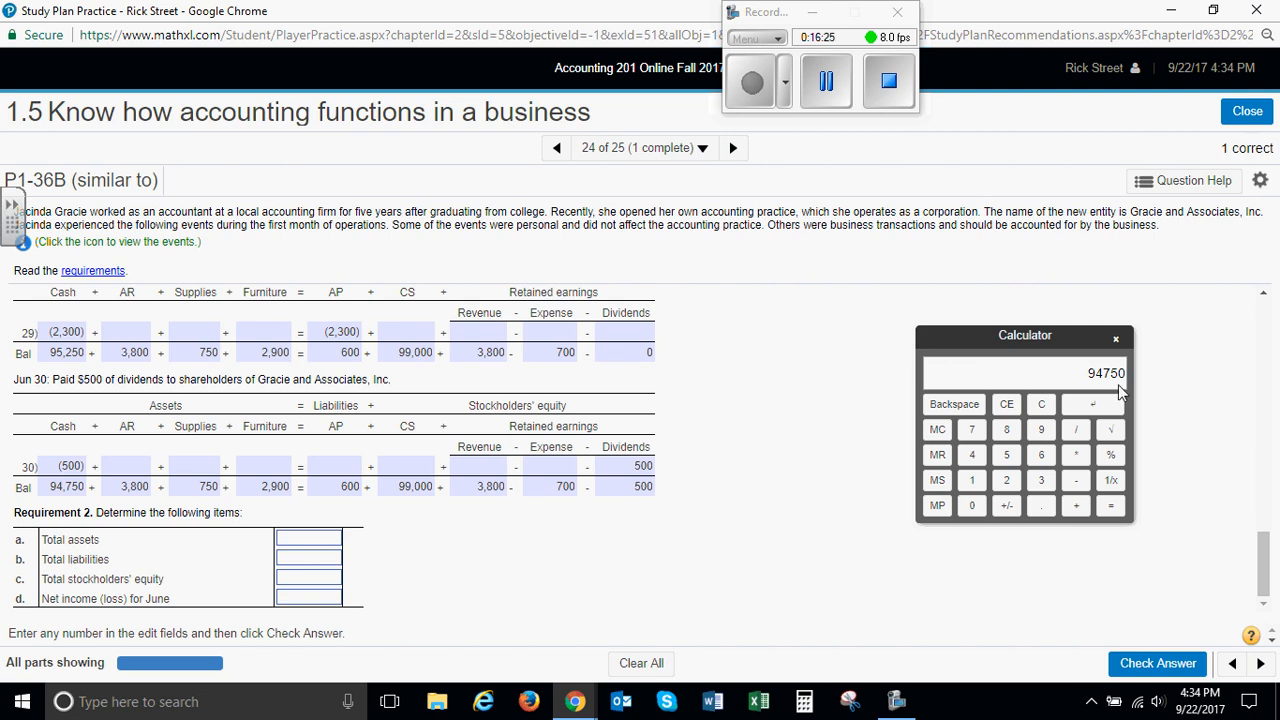
Add the June 30 asset balances of 3800, 750 and 2900 to the 94750 Cash balance on the calculator
left_click(1070, 505)
left_click(1041, 480)
left_click(1006, 429)
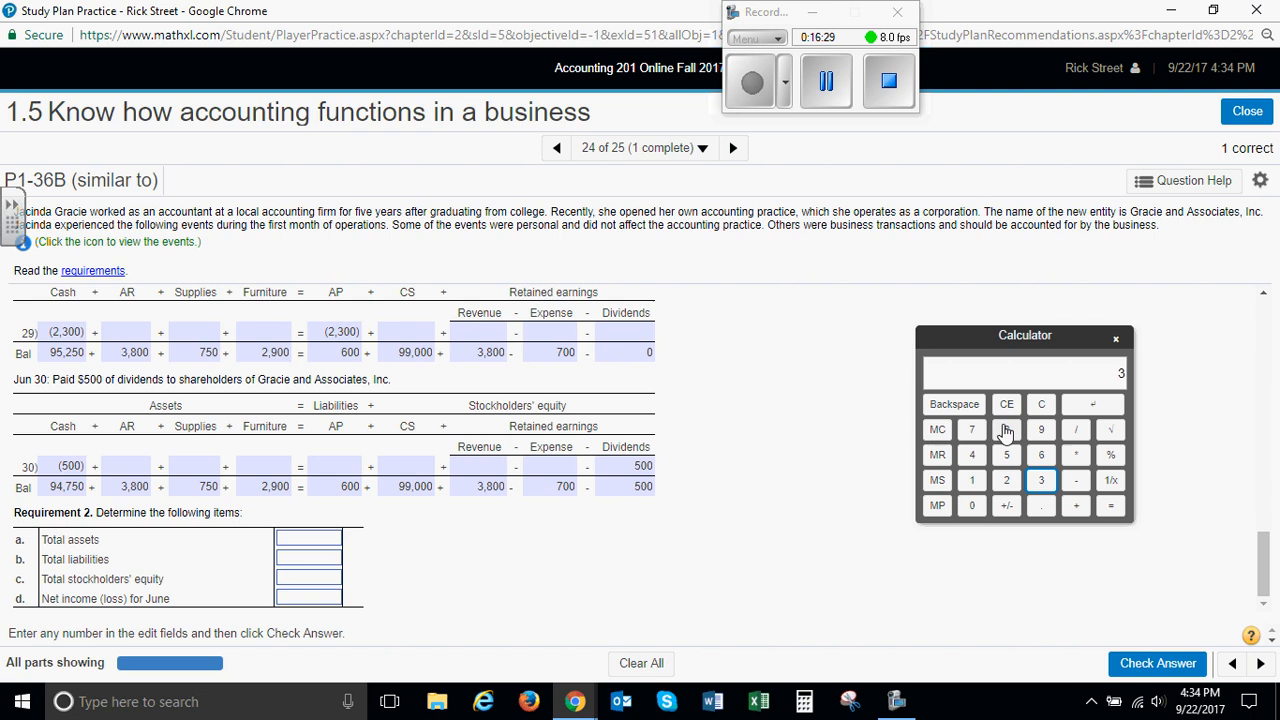
left_click(972, 505)
left_click(972, 505)
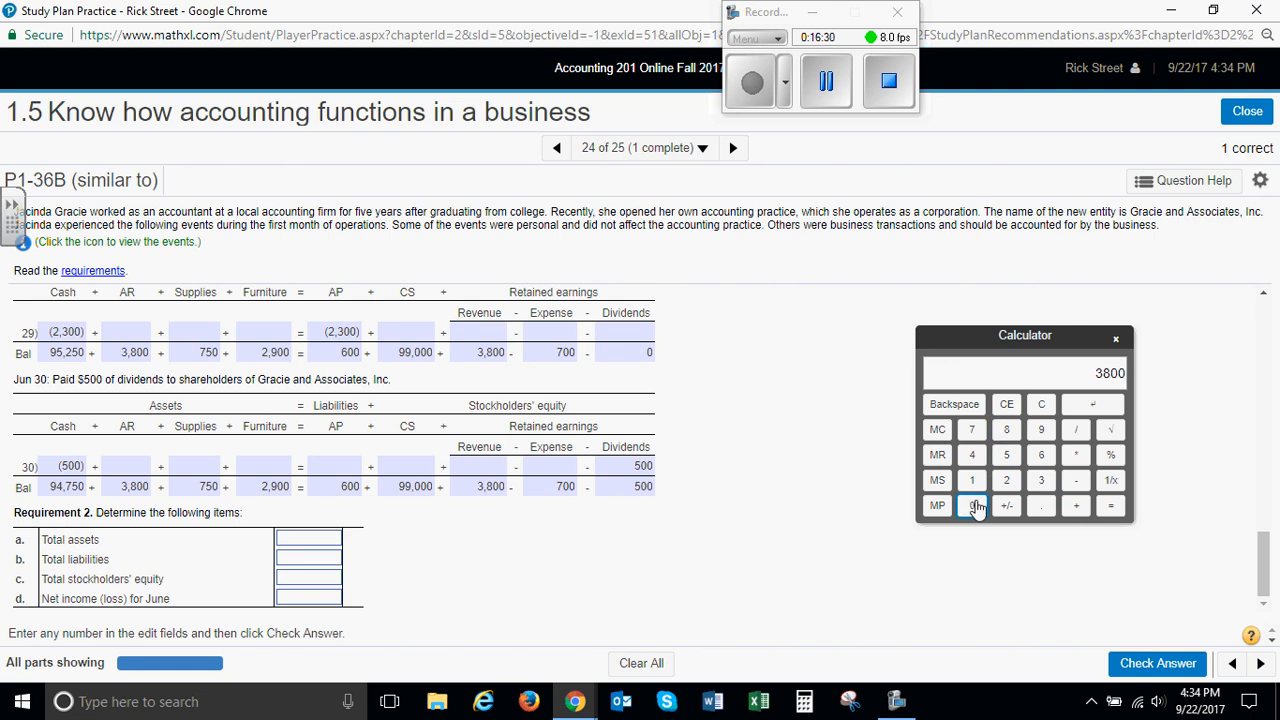
left_click(1078, 510)
left_click(971, 429)
left_click(1006, 454)
left_click(976, 504)
left_click(1078, 510)
left_click(1008, 484)
left_click(1044, 436)
double_click(971, 505)
left_click(1110, 510)
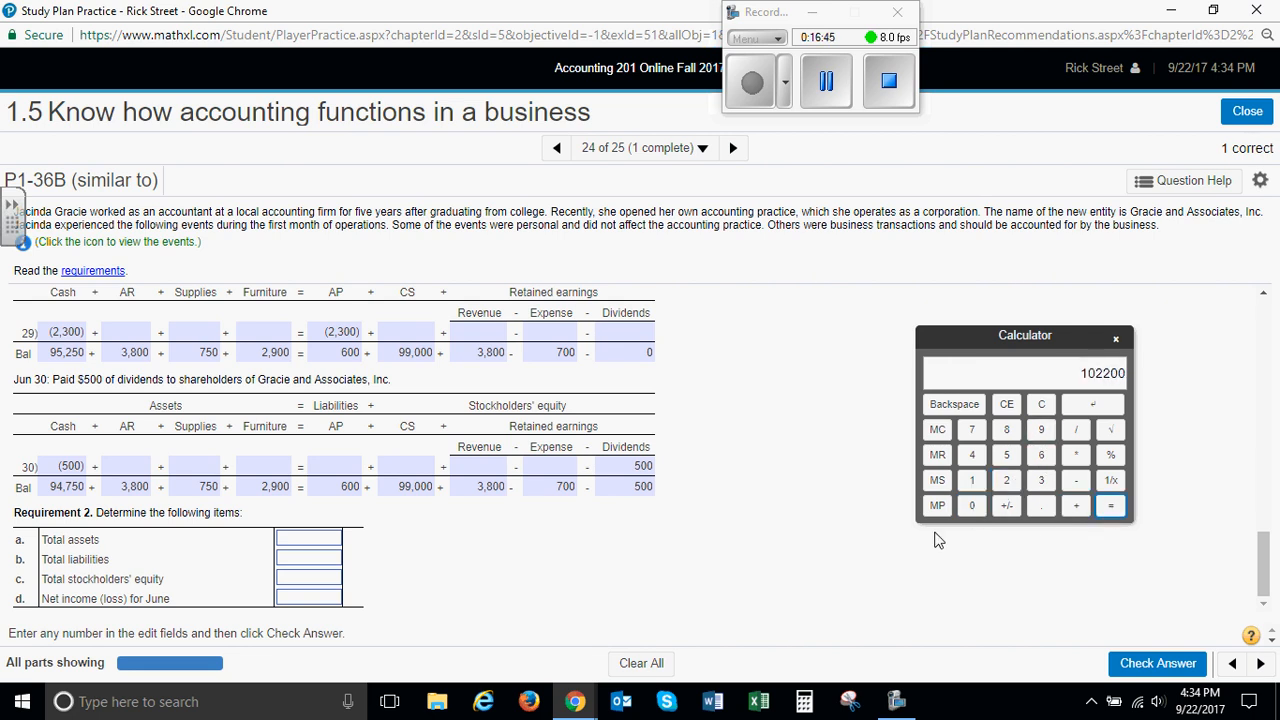
Enter 102200 as total assets and 600 as total liabilities in Requirement 2
left_click(314, 537)
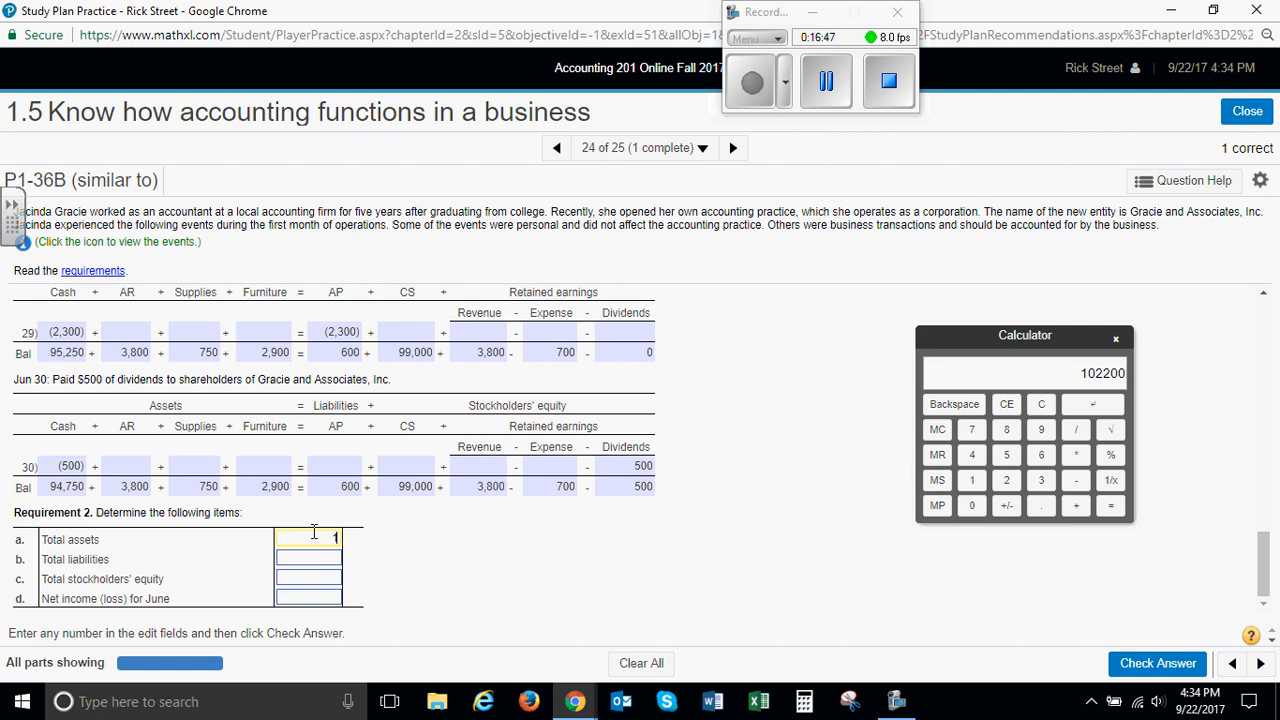
type("102200")
left_click(308, 559)
type("600")
Calculate 99000 plus 3800 minus 700 minus 500 on the calculator and enter 101600 as total stockholders' equity
left_click(305, 583)
double_click(1041, 429)
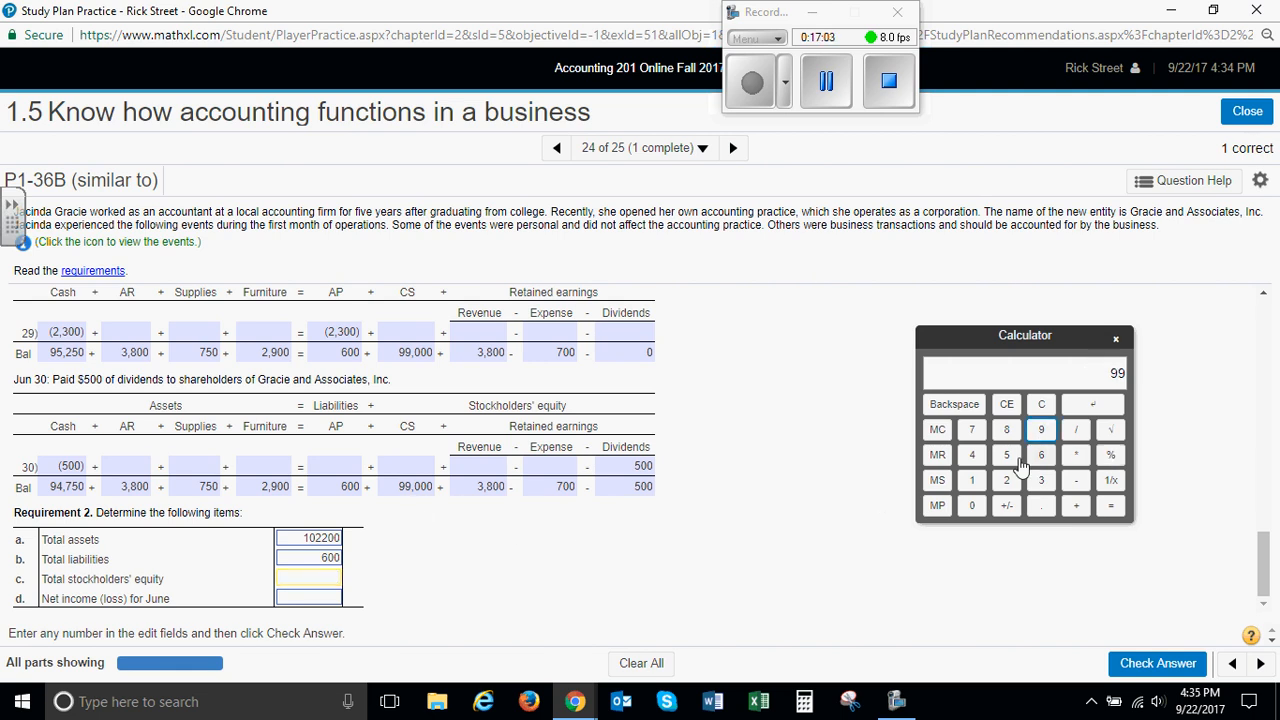
left_click(971, 505)
double_click(971, 505)
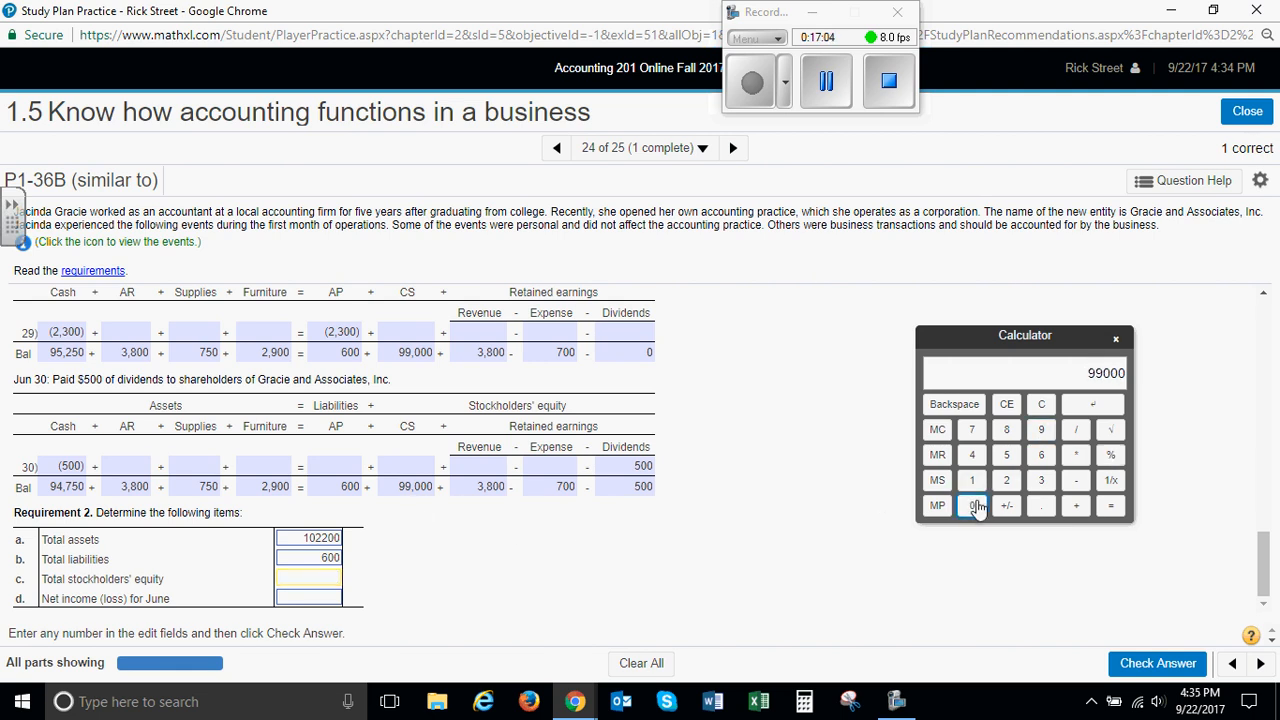
left_click(1076, 506)
left_click(1041, 481)
left_click(1007, 430)
left_click(971, 505)
left_click(971, 505)
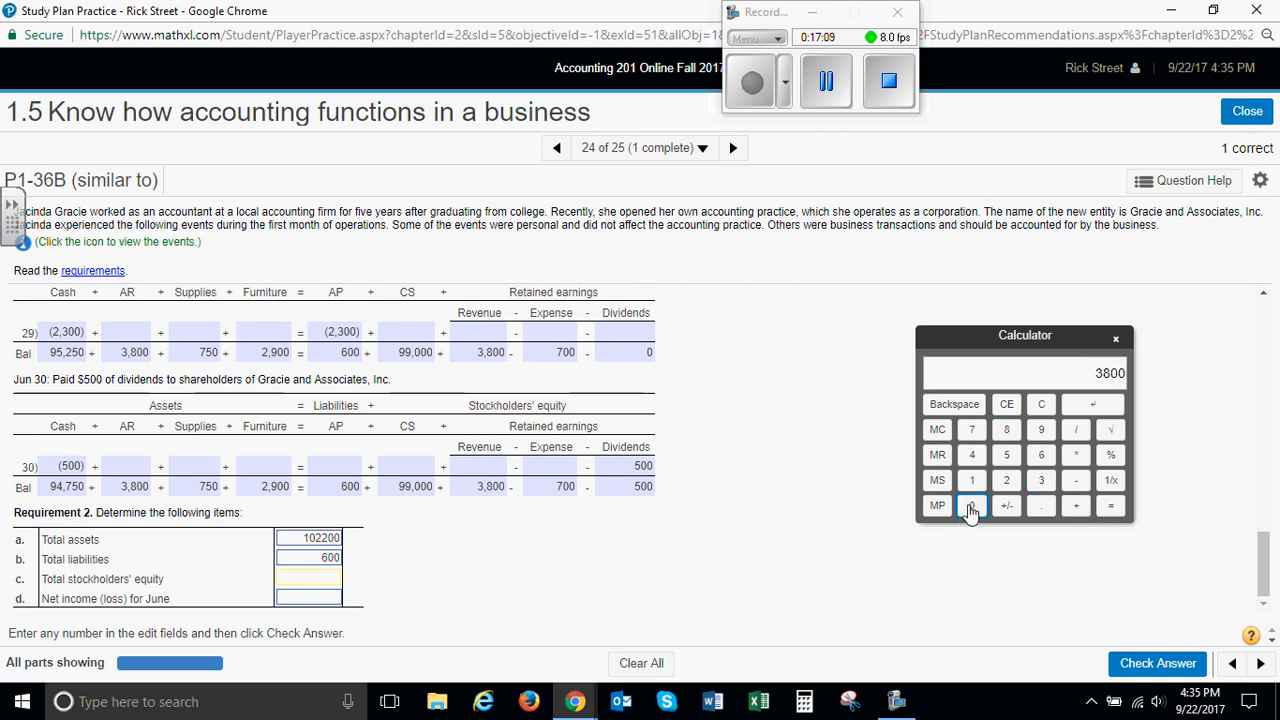
left_click(1070, 482)
left_click(971, 430)
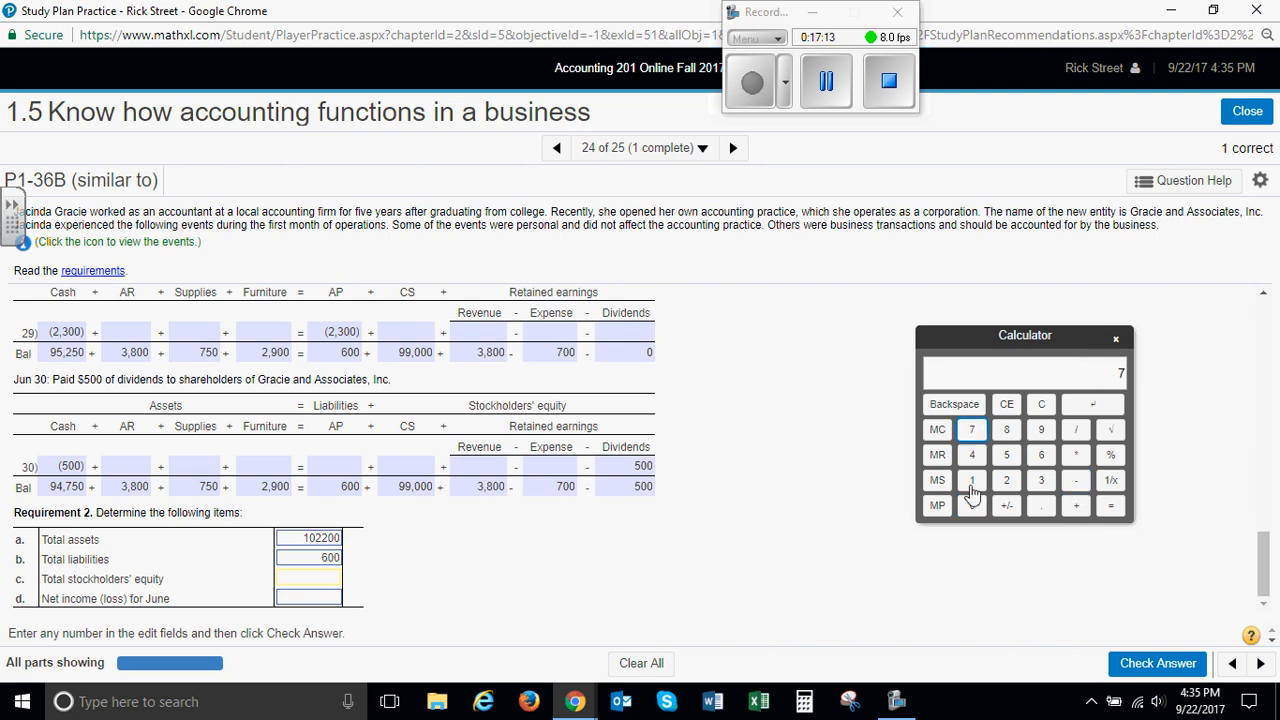
left_click(971, 505)
left_click(971, 505)
left_click(1076, 482)
left_click(1007, 455)
left_click(971, 505)
left_click(975, 505)
left_click(1110, 505)
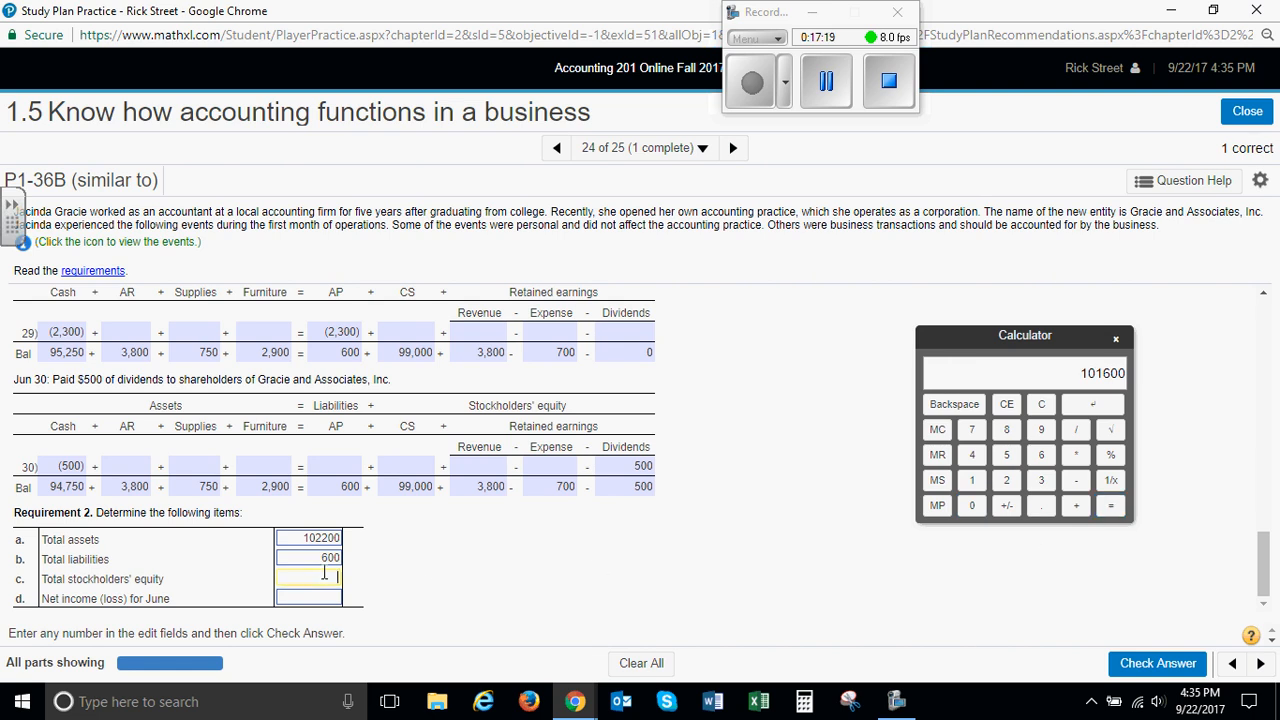
type("101600")
Check the stockholders' equity by subtracting total liabilities of 600 from total assets of 102200 on the calculator
left_click(971, 482)
left_click(971, 505)
left_click(1005, 484)
left_click(1004, 487)
left_click(971, 505)
left_click(971, 505)
left_click(1076, 481)
left_click(1044, 458)
left_click(971, 505)
left_click(971, 505)
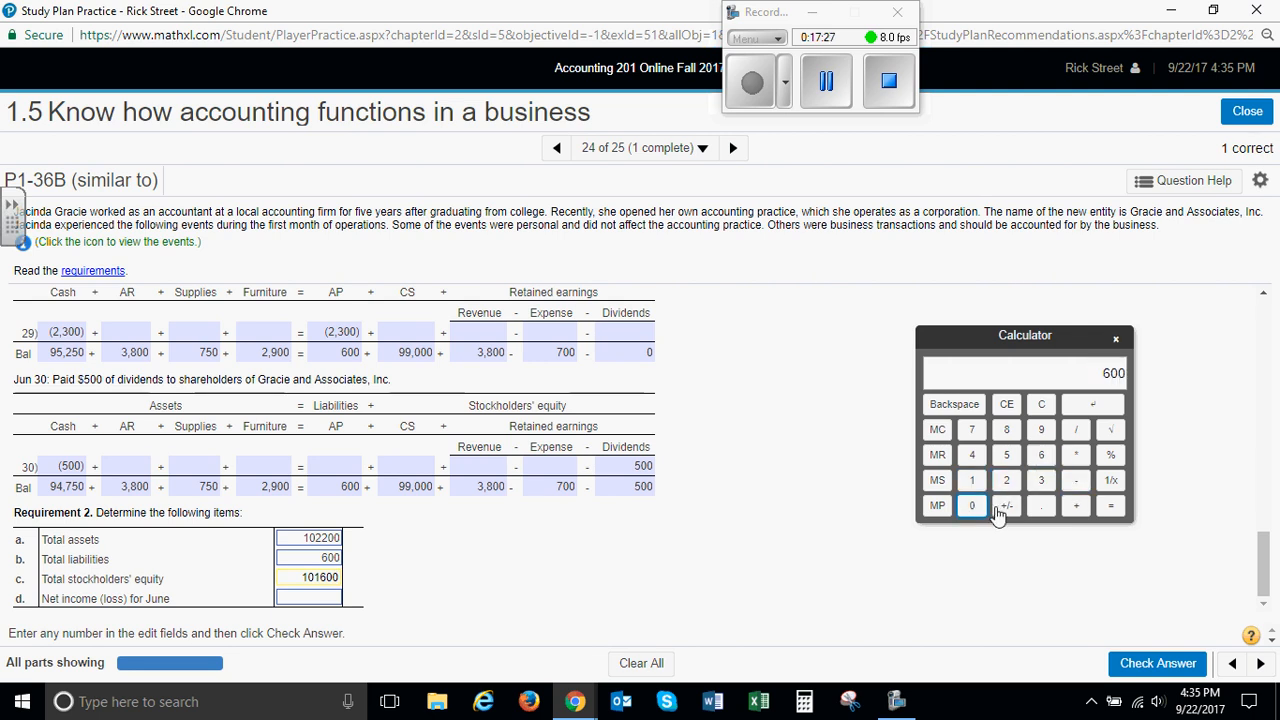
left_click(1110, 505)
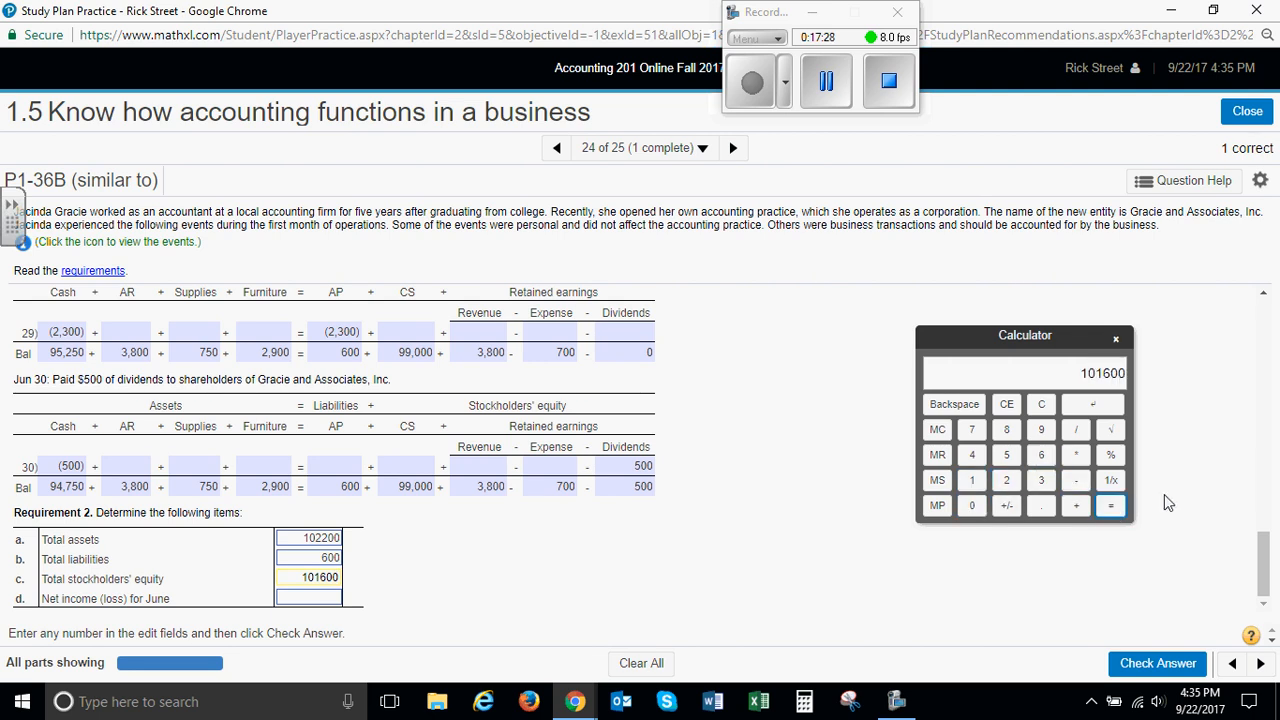
Enter 3100 as net income for June, submit the Requirement 2 answers and dismiss the feedback without moving to another question
left_click(316, 600)
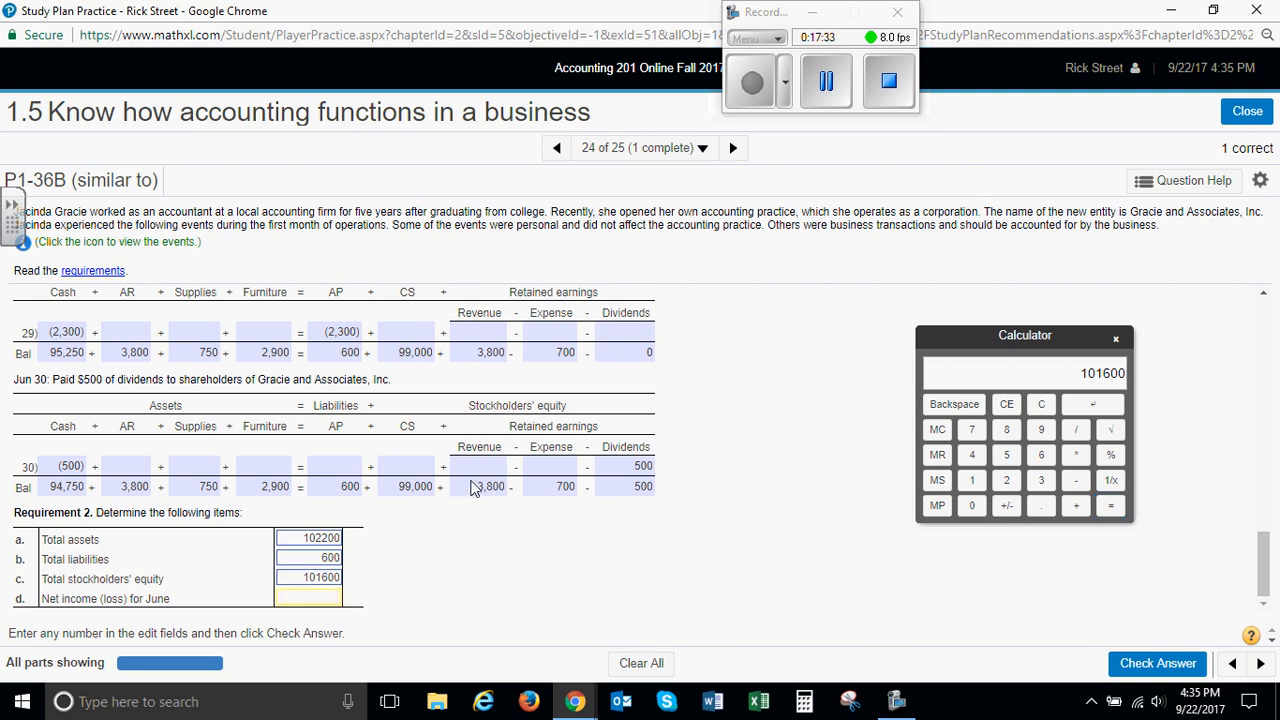
type("3100")
left_click(1130, 674)
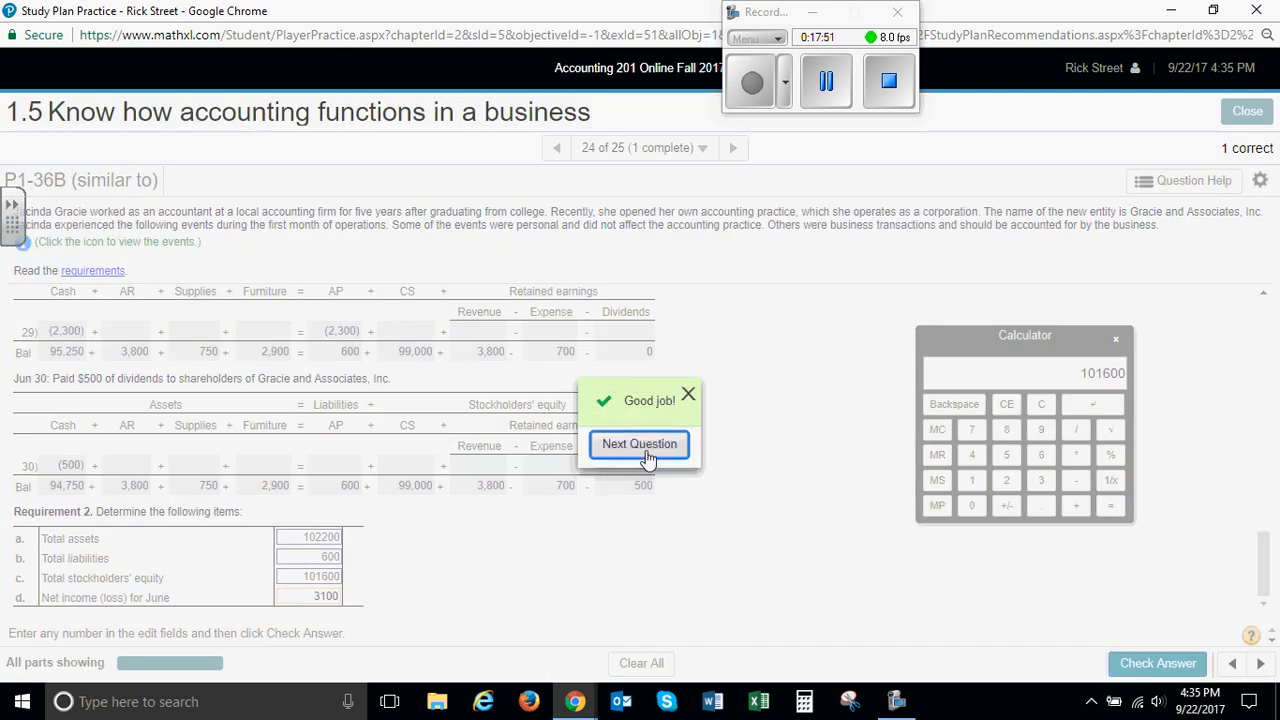
left_click(686, 395)
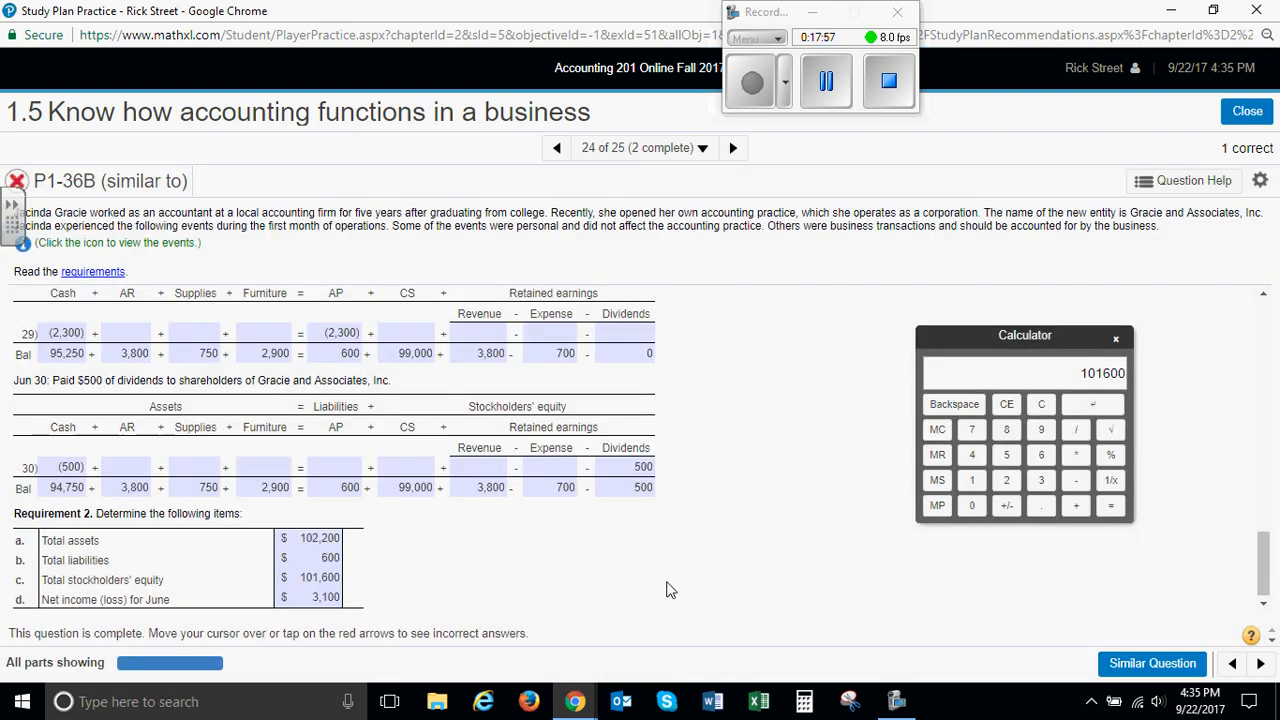